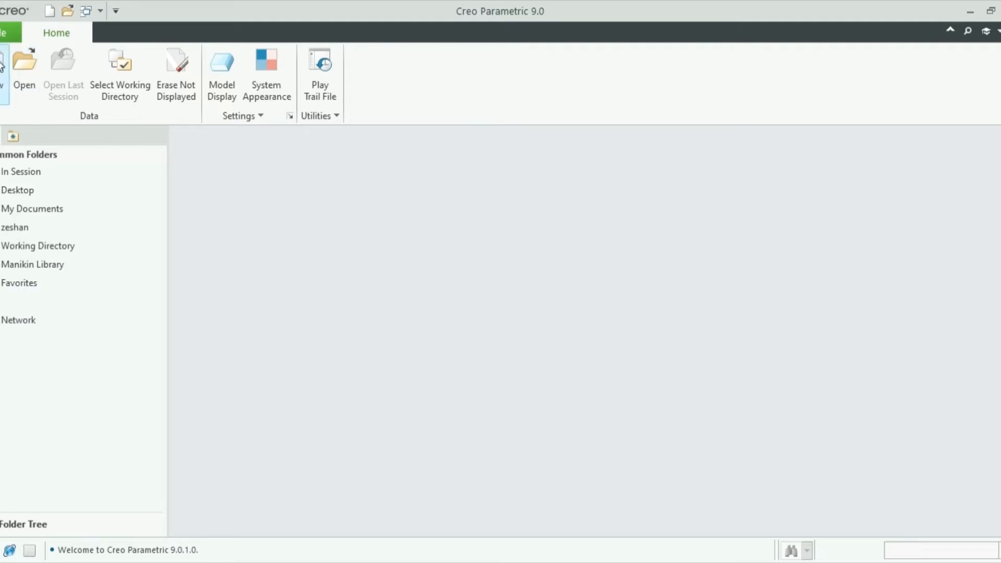
# Create a new solid part from the mmns_part_solid_abs template and start a sketch on the FRONT plane with RIGHT as orientation reference
pyautogui.click(2, 77)
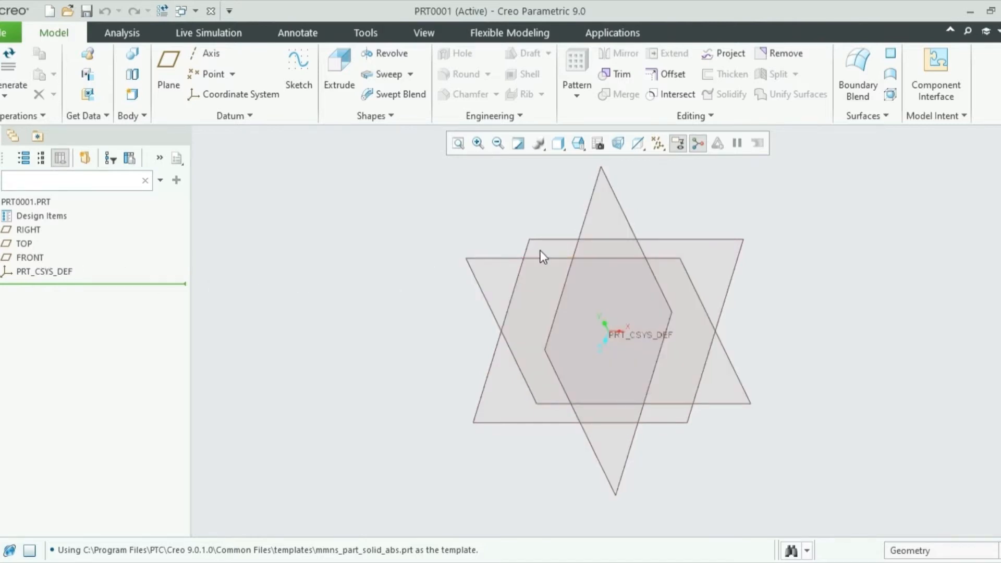
pyautogui.click(298, 73)
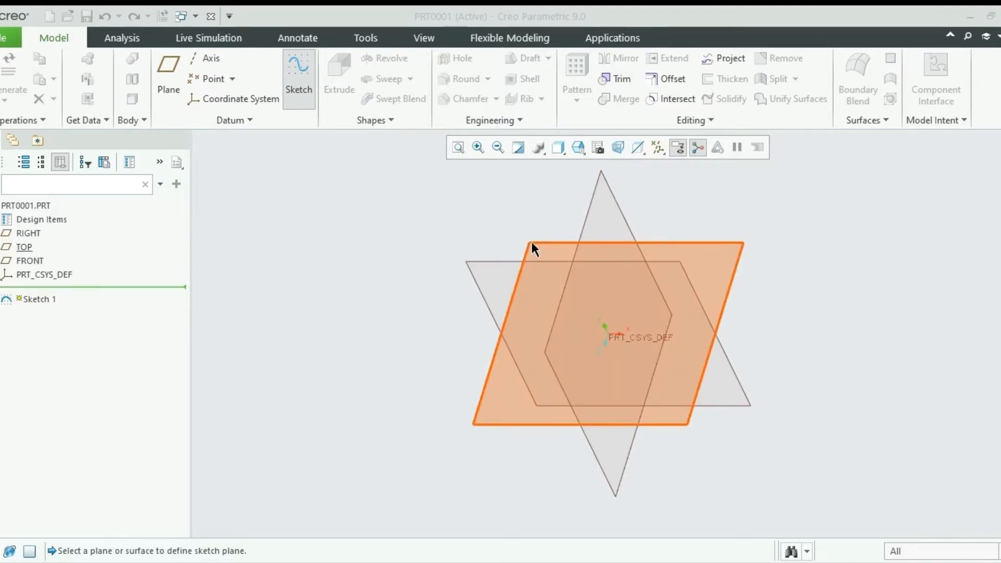
pyautogui.click(504, 260)
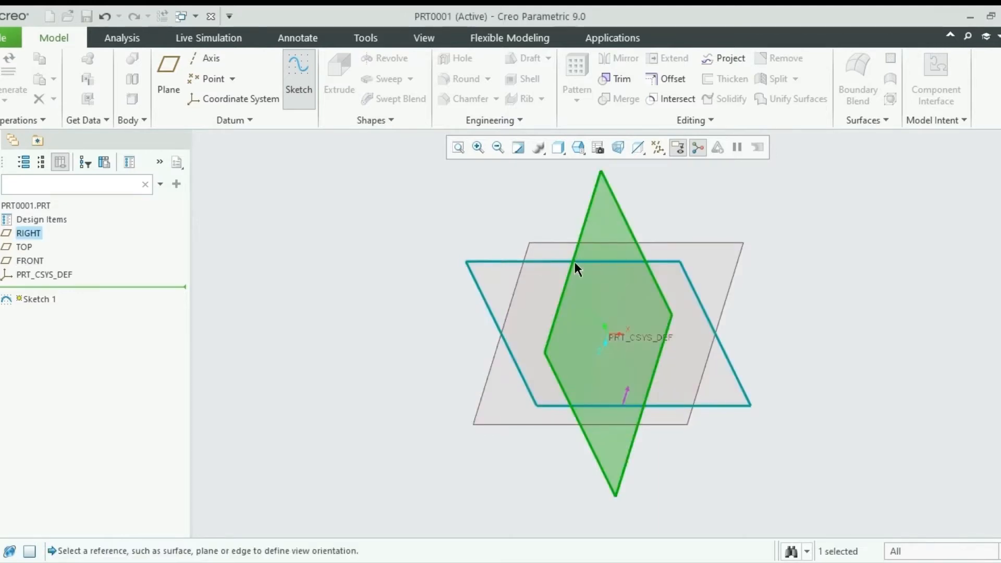
pyautogui.click(945, 356)
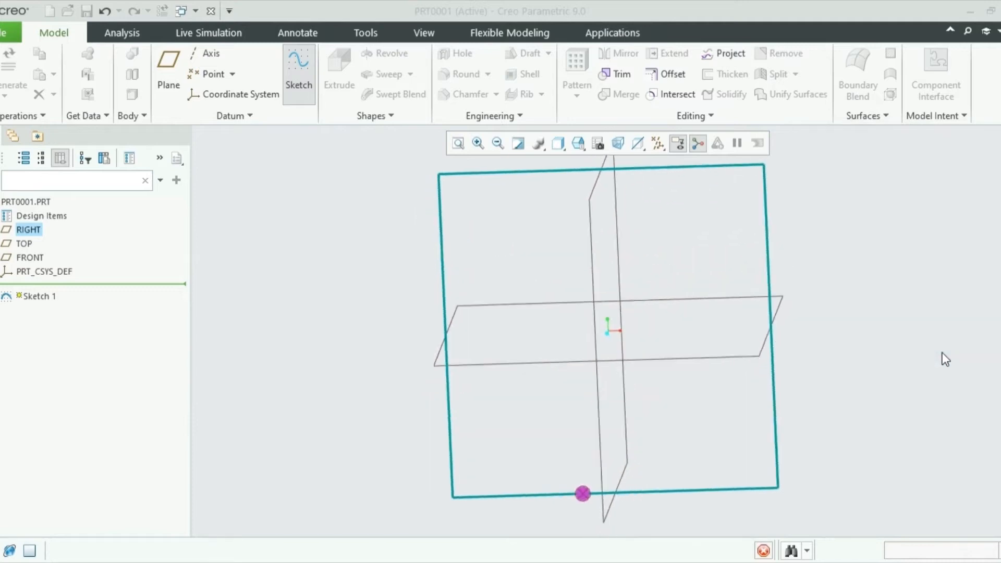
pyautogui.scroll(-2, 646, 207)
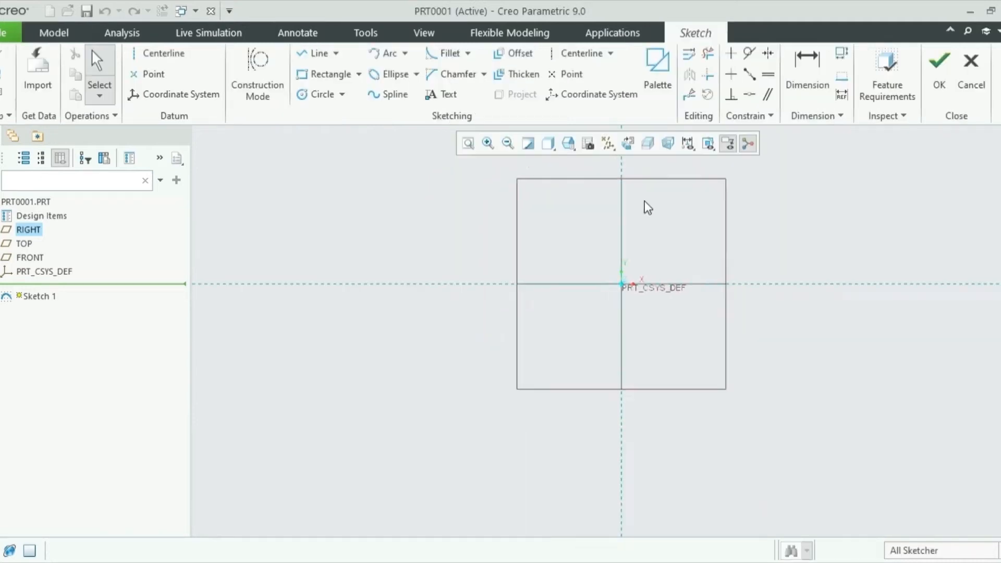
pyautogui.scroll(3, 646, 207)
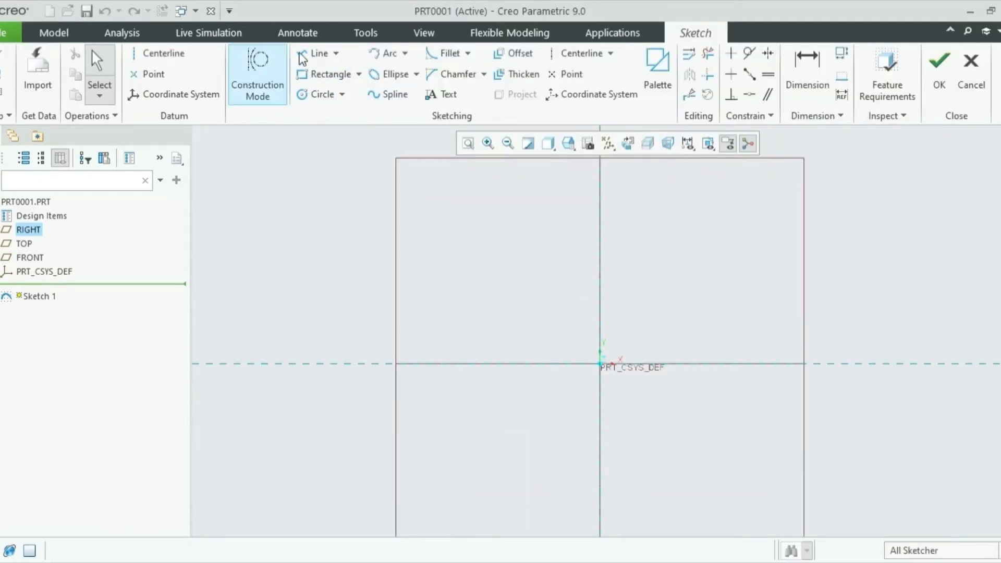
# Sketch a center rectangle about 135 by 103 mm, centered on the vertical reference, its base about 144 mm above the horizontal reference
pyautogui.click(360, 79)
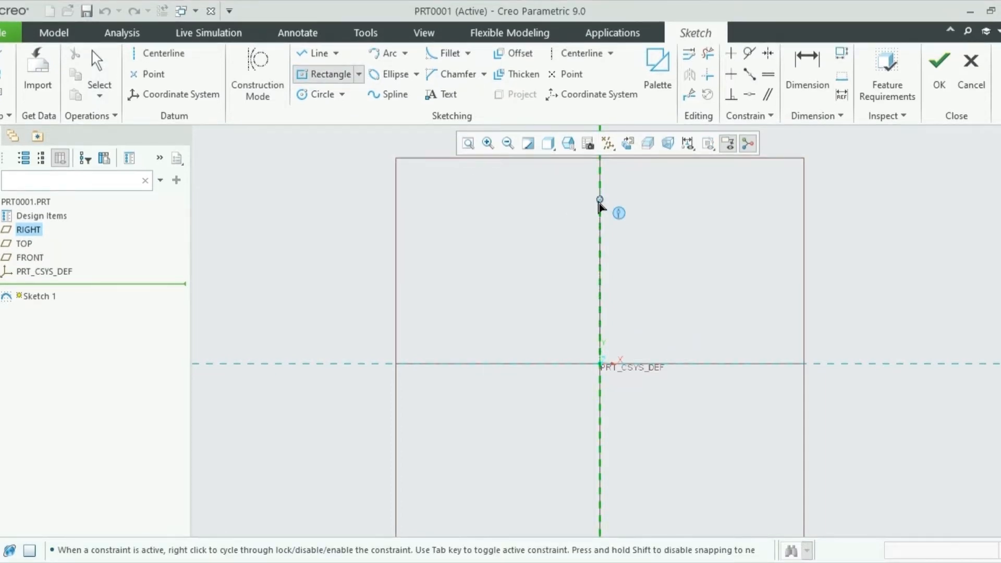
pyautogui.click(600, 206)
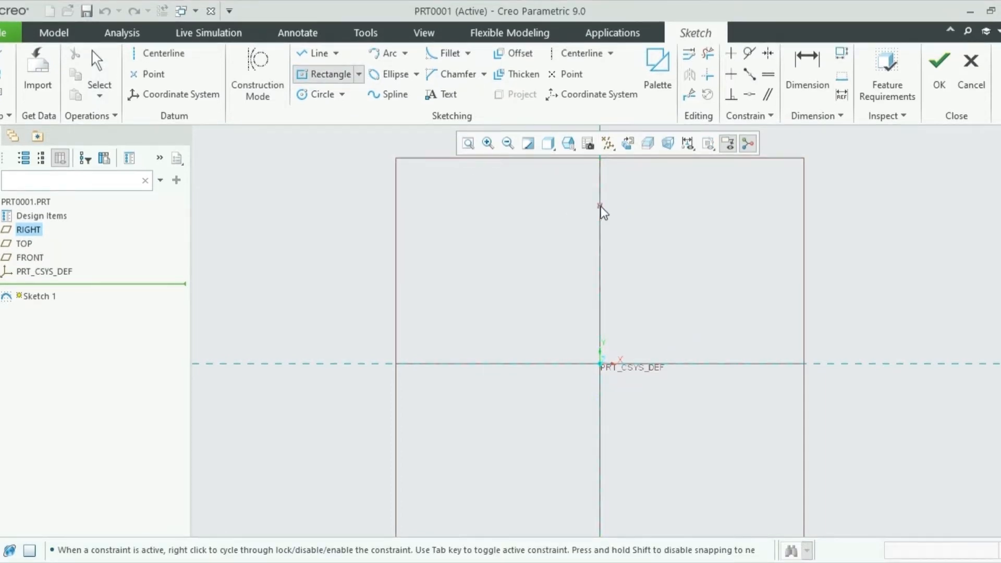
pyautogui.click(655, 250)
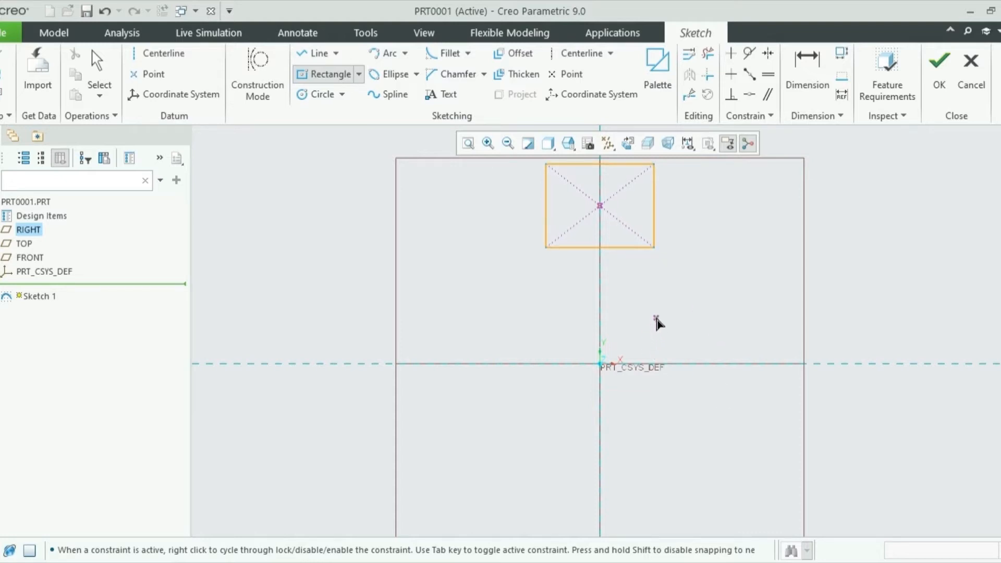
pyautogui.middleClick(659, 325)
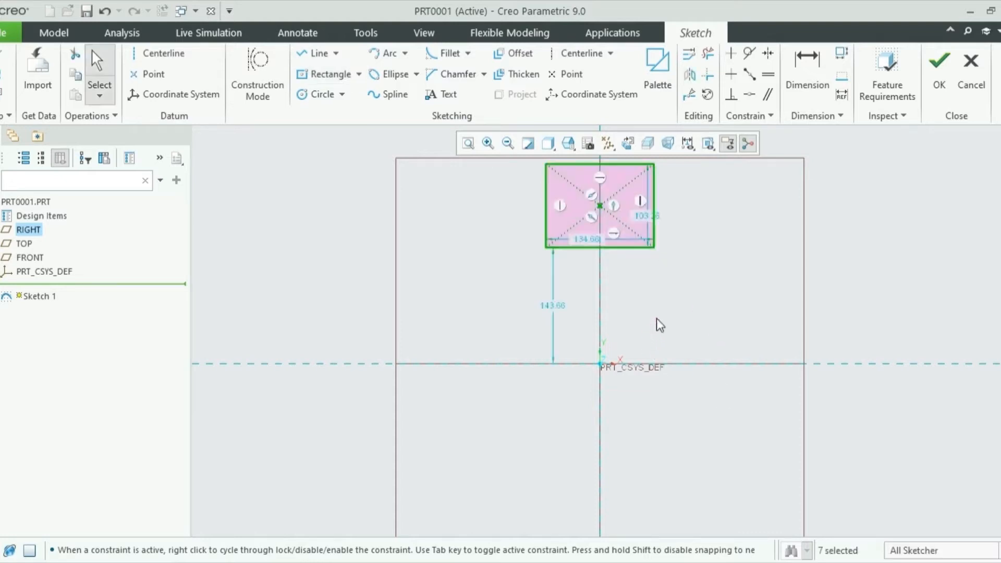
# Set the distance from the horizontal reference to the rectangle's lower edge to 200 mm
pyautogui.doubleClick(563, 312)
pyautogui.write('200')
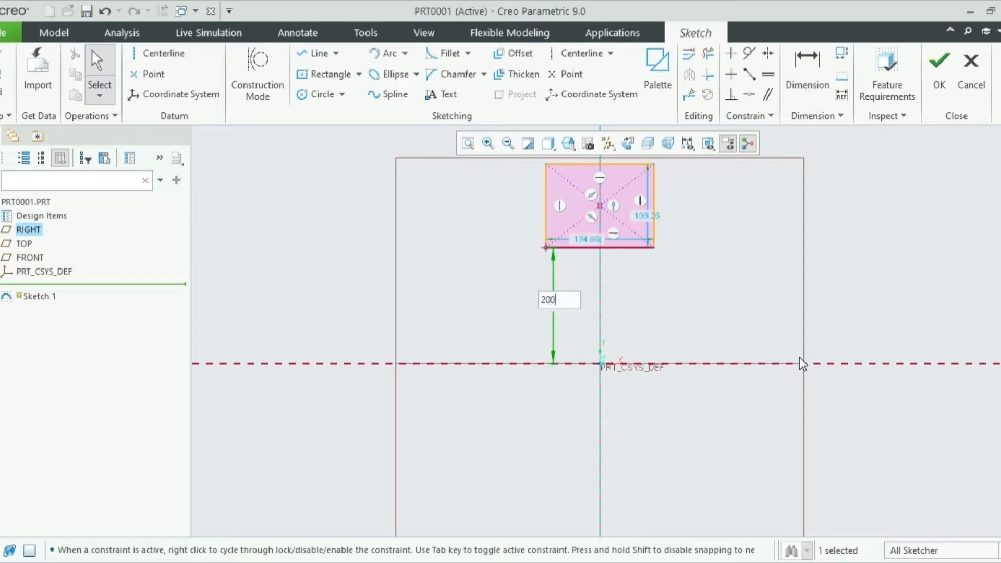
pyautogui.press('Return')
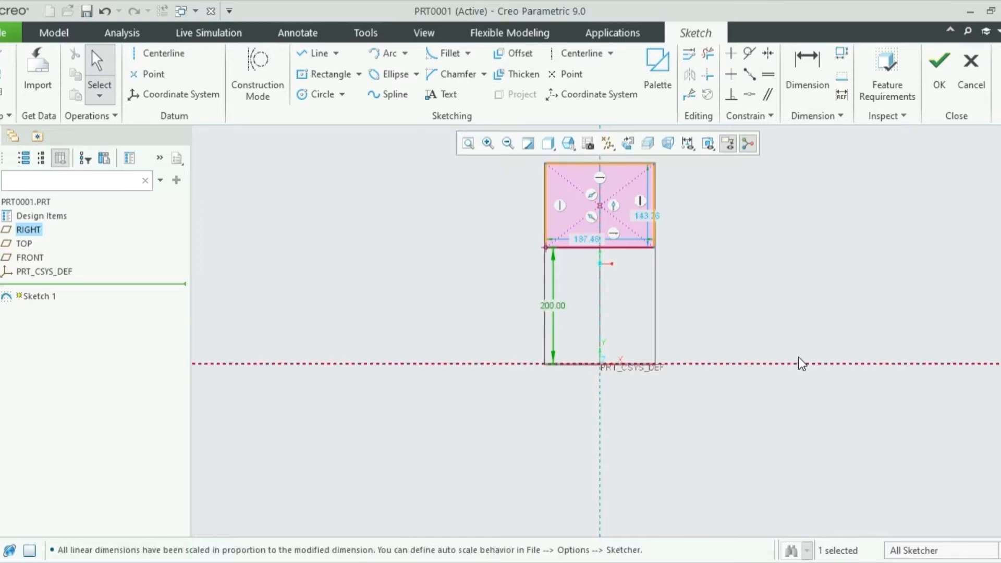
# Set both the width and the height of the rectangle to 200 mm
pyautogui.doubleClick(590, 239)
pyautogui.click(594, 238)
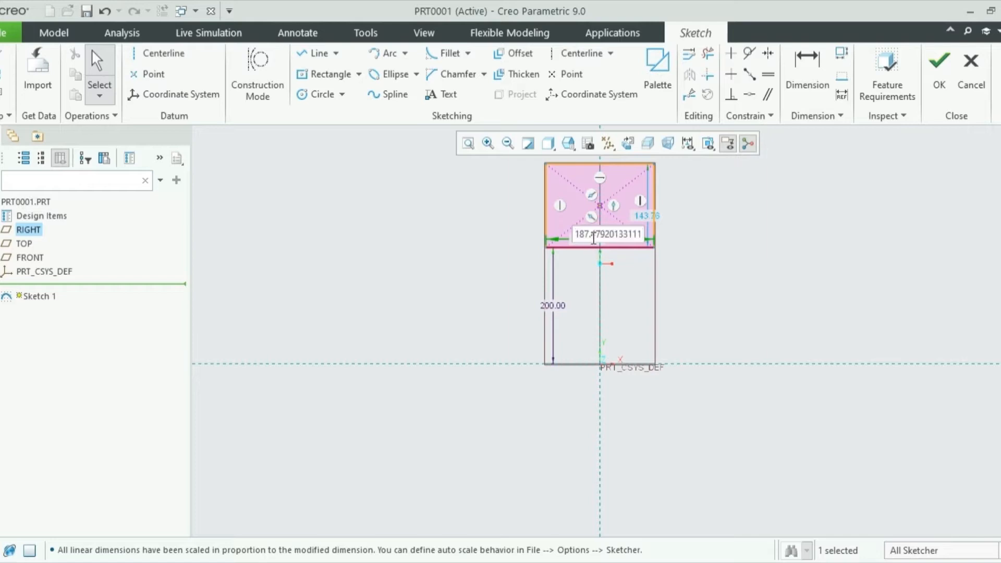
pyautogui.hotkey('ctrl', 'a')
pyautogui.write('2')
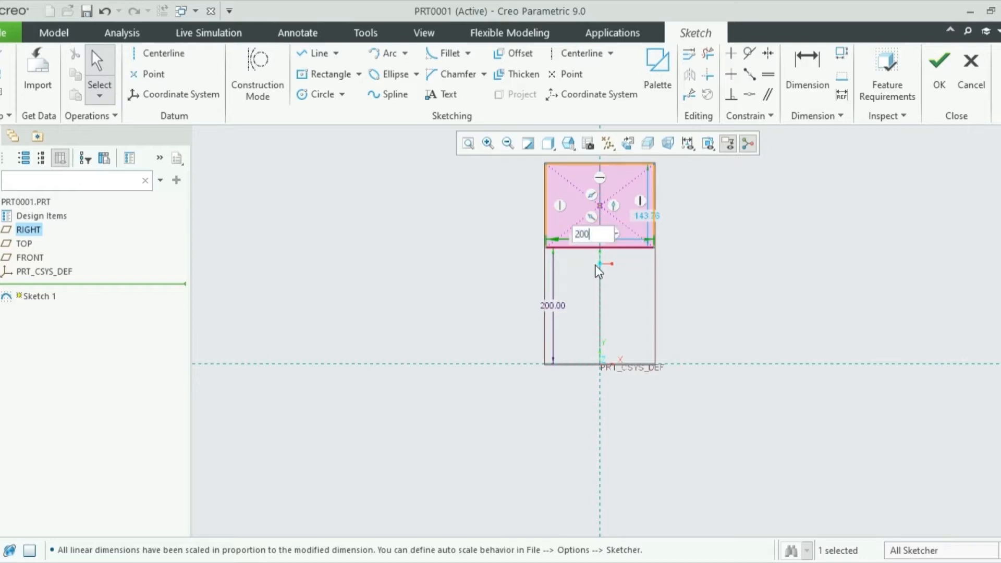
pyautogui.write('00')
pyautogui.press('Return')
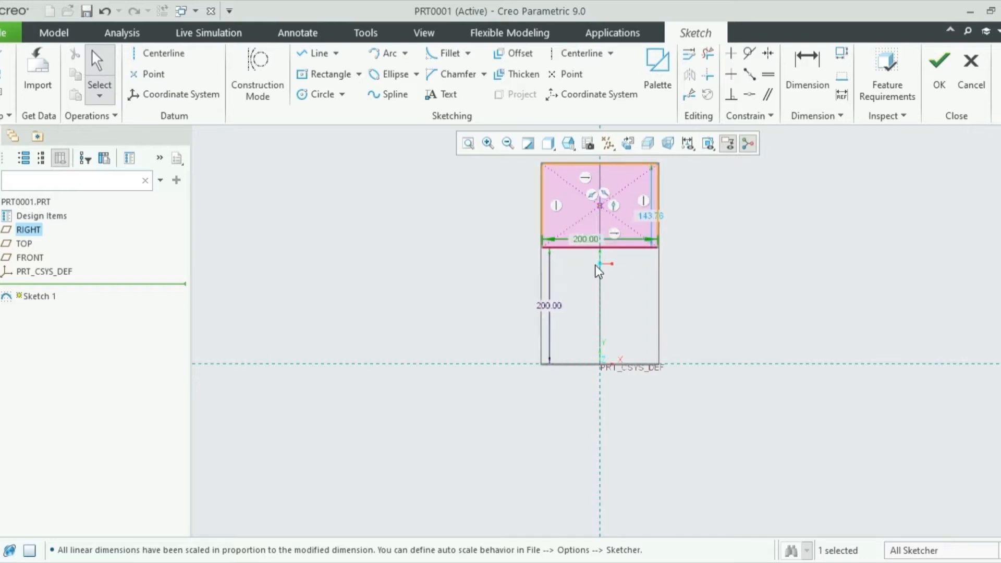
pyautogui.doubleClick(651, 218)
pyautogui.write('200')
pyautogui.press('Return')
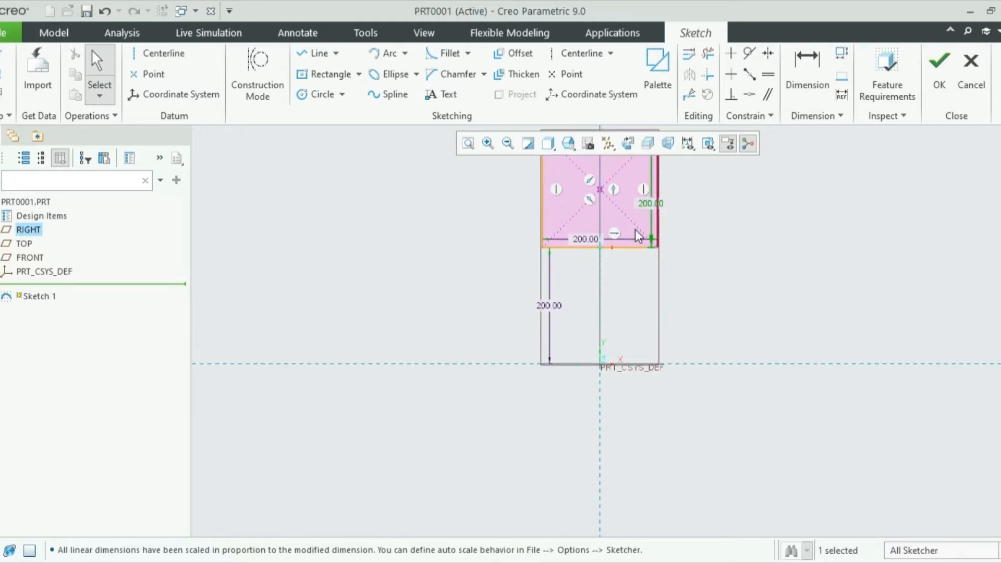
# Draw a shallow three-point arc inside the rectangle, tangent to its upper edge, with level ends about 13.7 mm below that edge
pyautogui.scroll(-2, 720, 411)
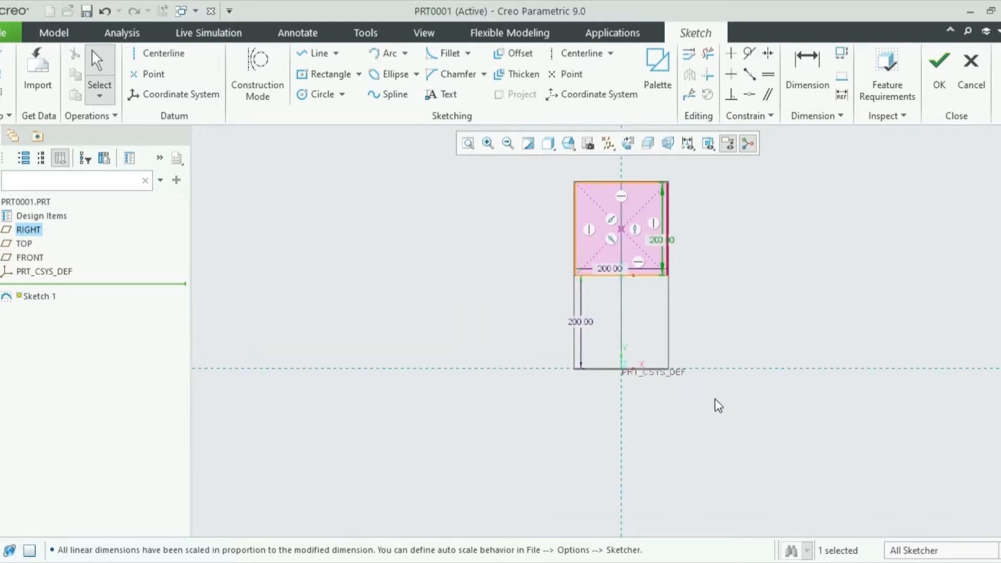
pyautogui.scroll(3, 714, 200)
pyautogui.scroll(-1, 712, 201)
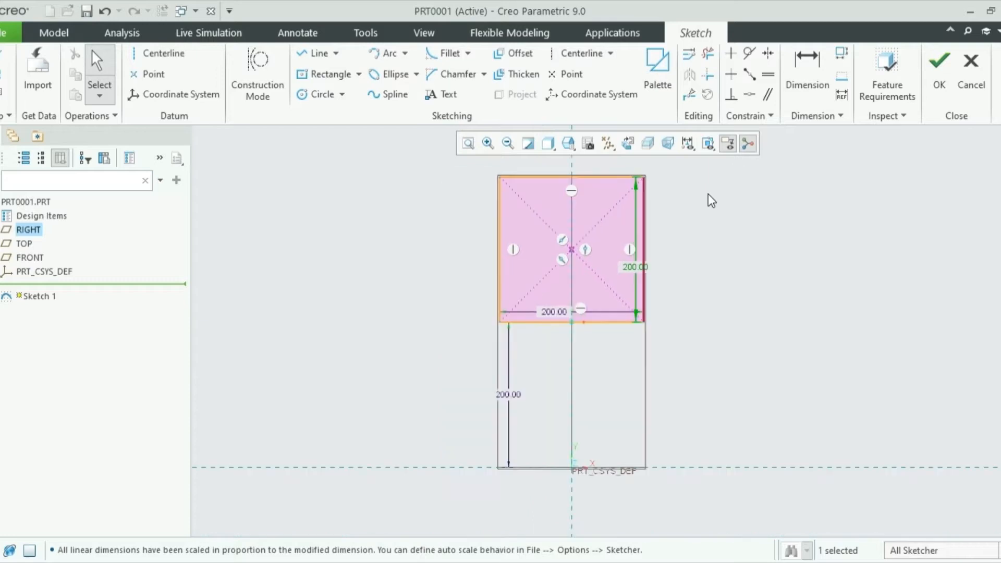
pyautogui.scroll(2, 587, 245)
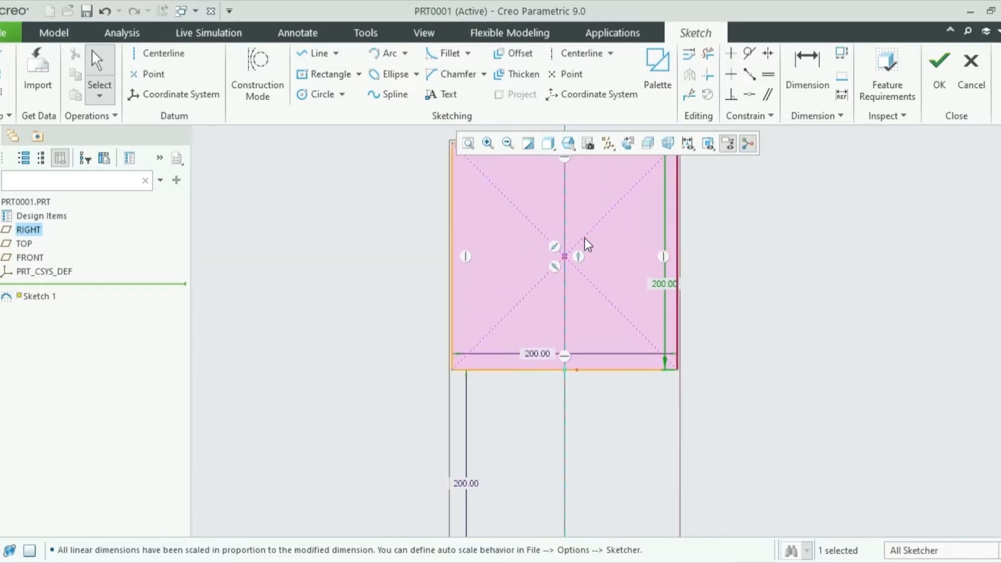
pyautogui.scroll(-1, 586, 243)
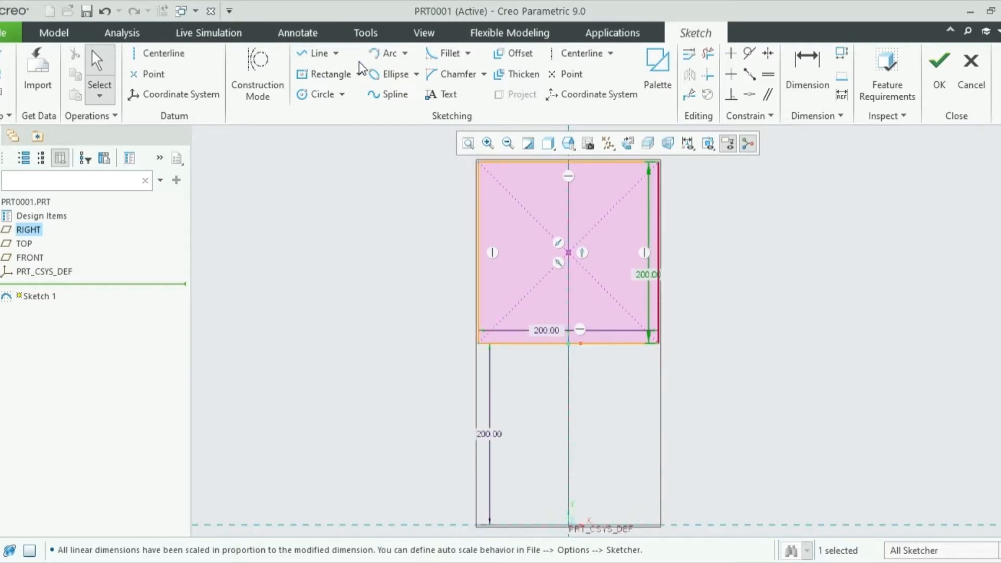
pyautogui.click(389, 58)
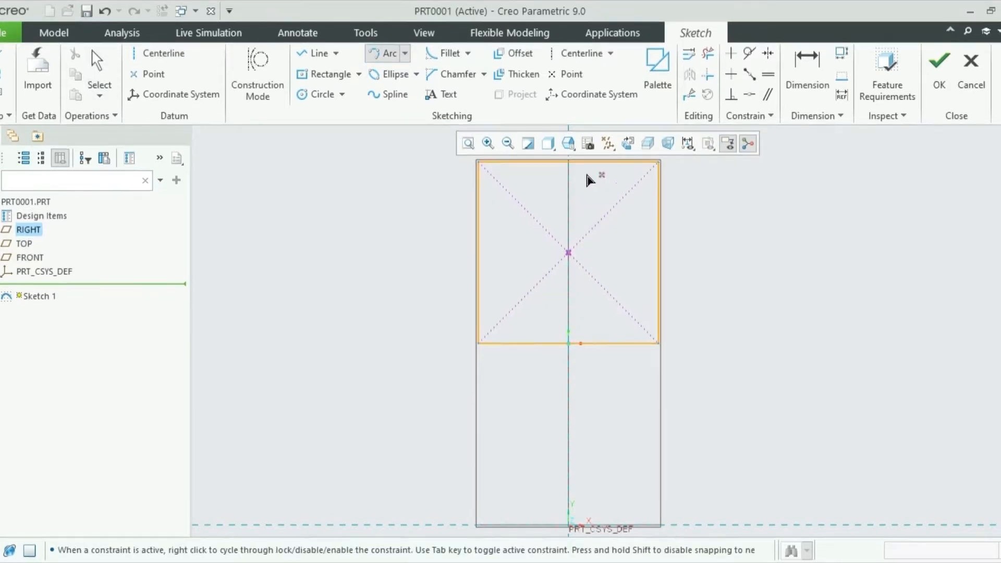
pyautogui.scroll(-4, 567, 159)
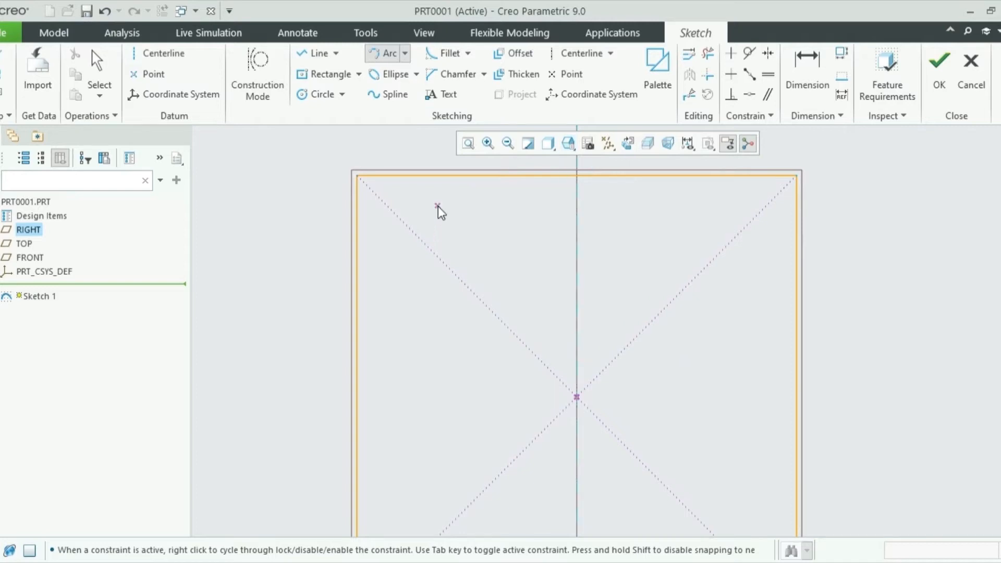
pyautogui.click(438, 206)
pyautogui.click(705, 206)
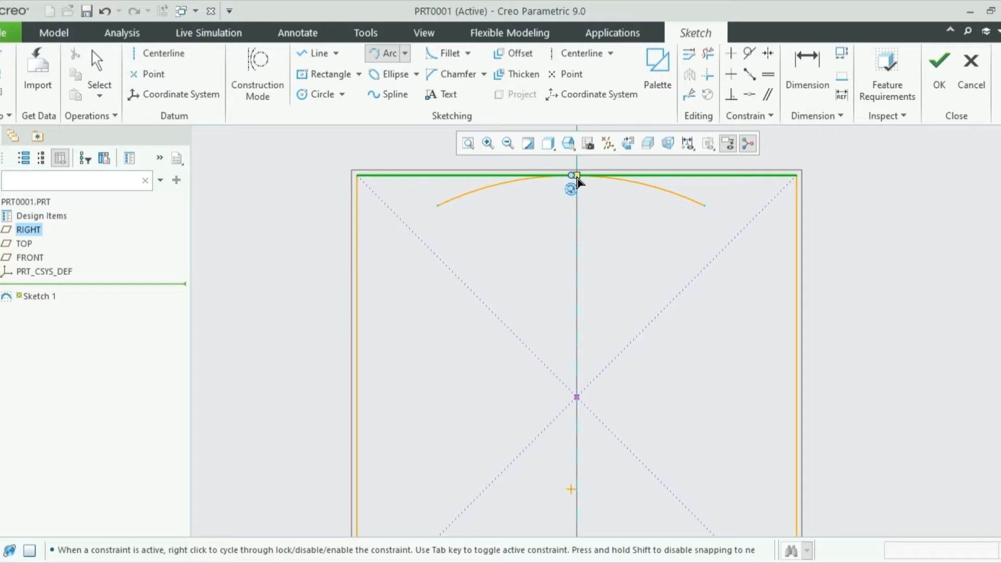
pyautogui.click(577, 176)
pyautogui.middleClick(680, 308)
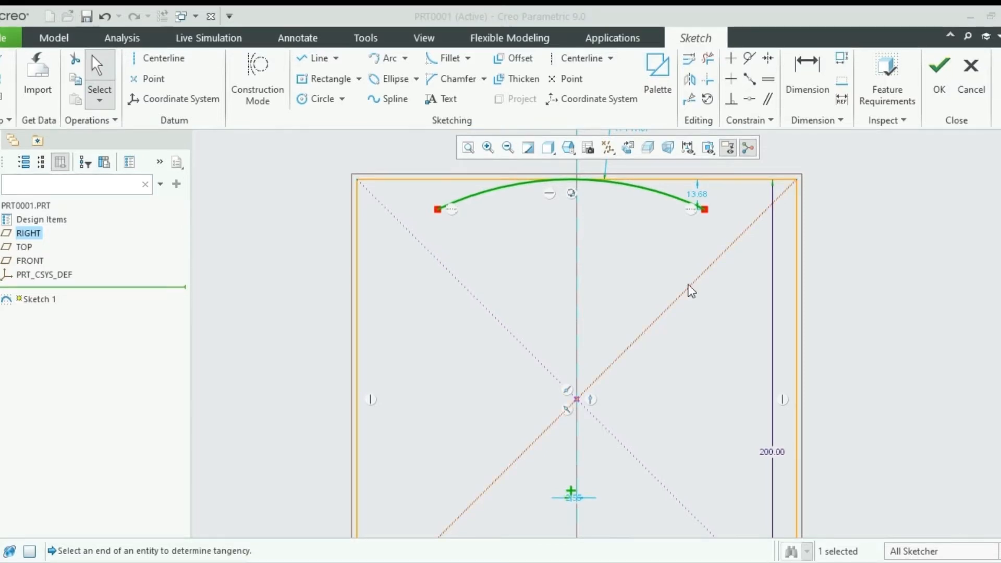
# Set the vertical distance from the rectangle's upper edge to the arc's end to 8 mm
pyautogui.doubleClick(698, 195)
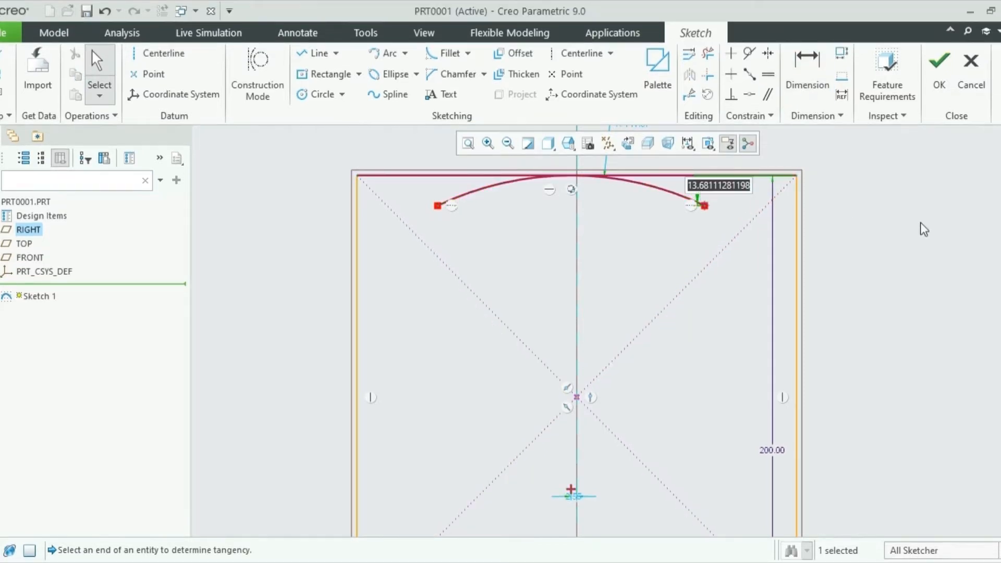
pyautogui.write('8')
pyautogui.press('Return')
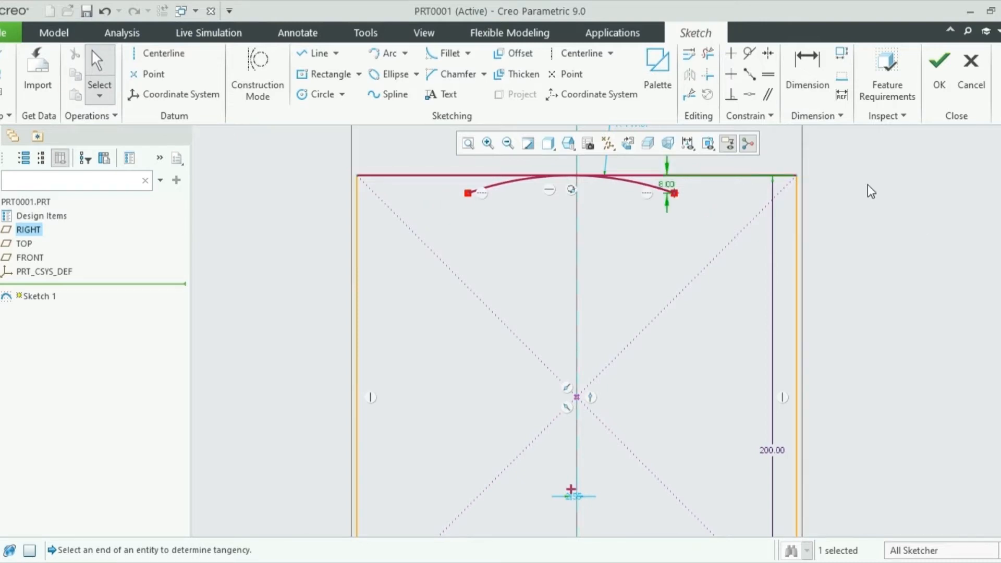
# Dimension the horizontal distance between the two ends of the arc and set it to 150 mm
pyautogui.click(807, 68)
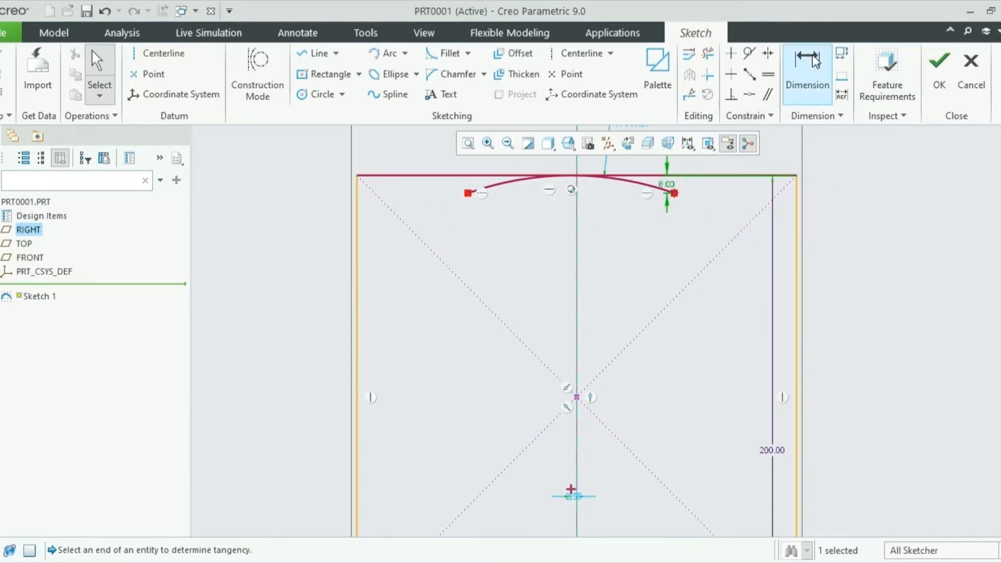
pyautogui.click(469, 194)
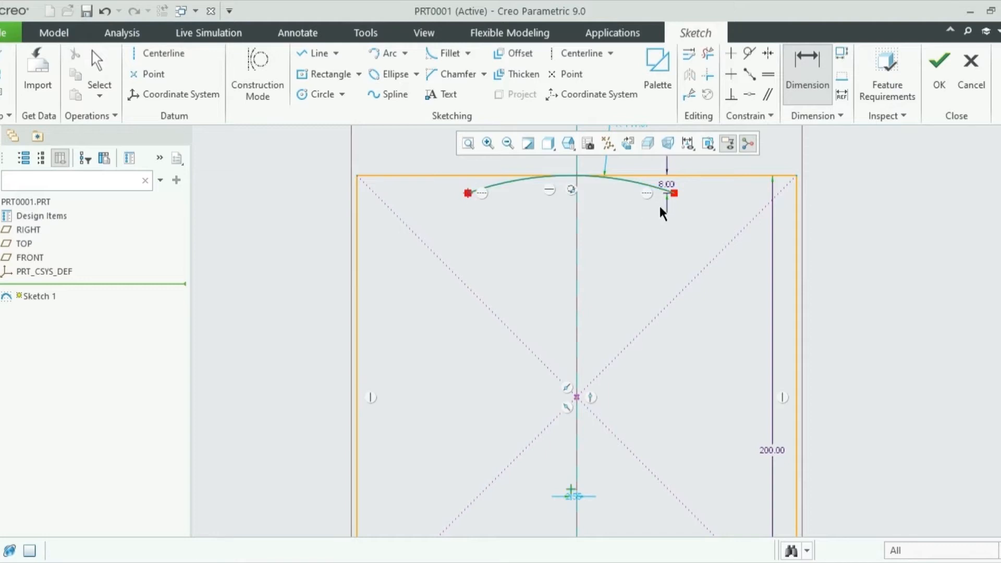
pyautogui.click(674, 194)
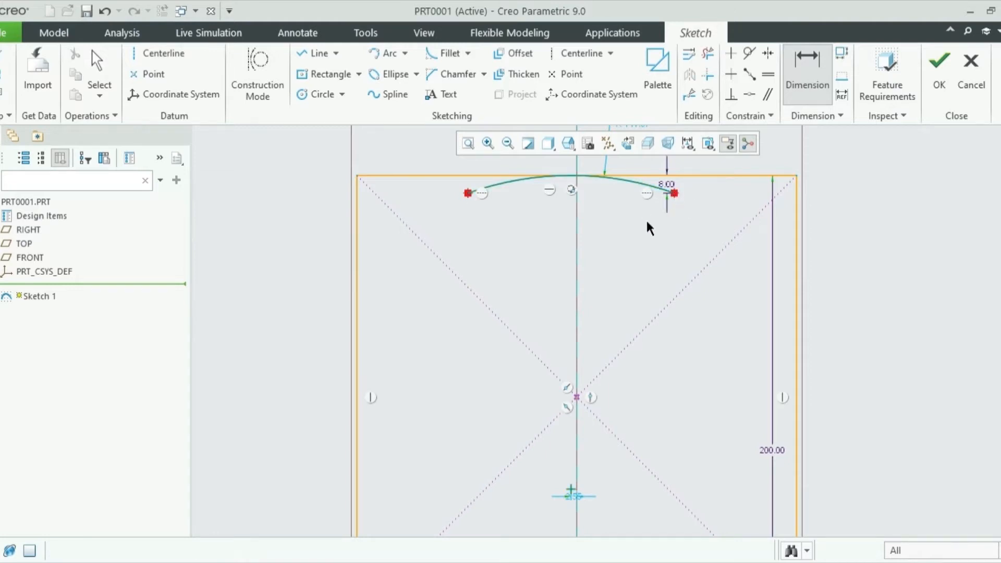
pyautogui.middleClick(591, 235)
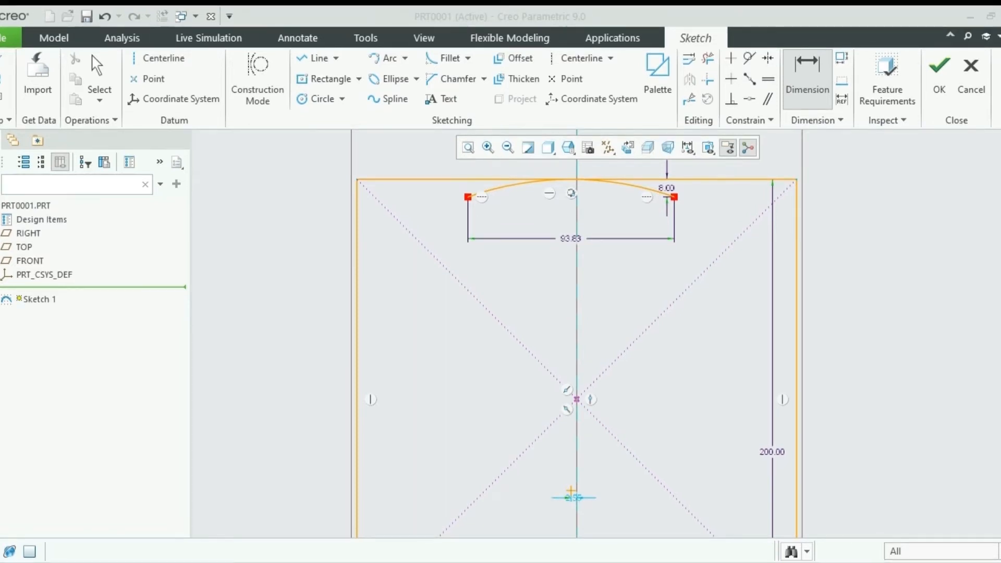
pyautogui.doubleClick(571, 239)
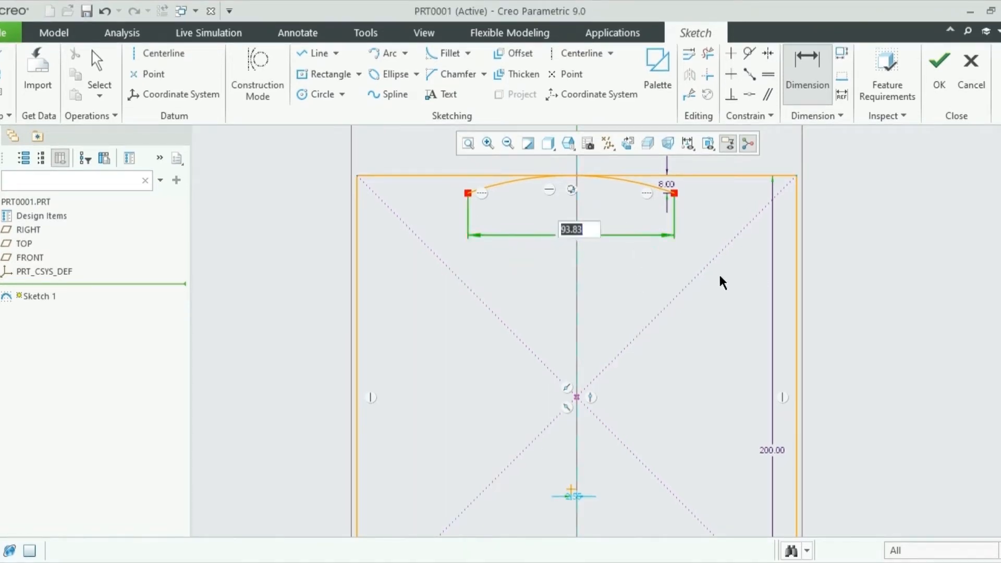
pyautogui.write('150')
pyautogui.press('Return')
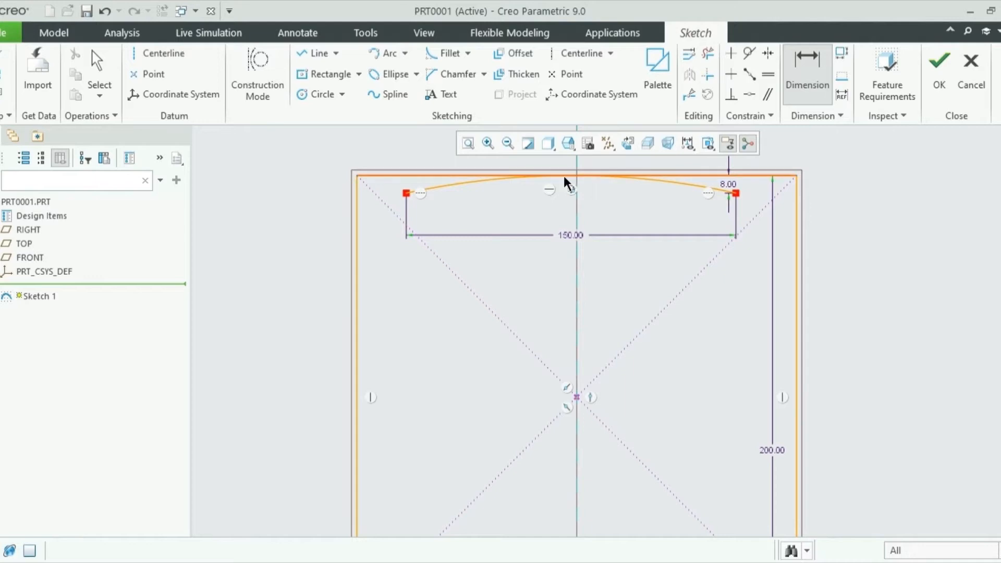
# Dimension the horizontal distance from the upper arc's left end to the vertical centreline and set it to 150/2
pyautogui.click(409, 194)
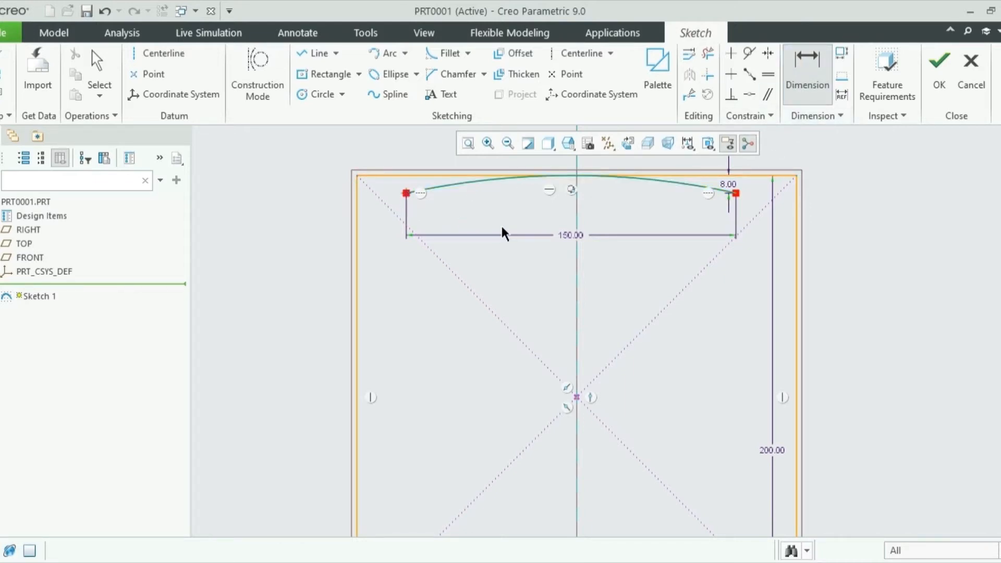
pyautogui.click(577, 222)
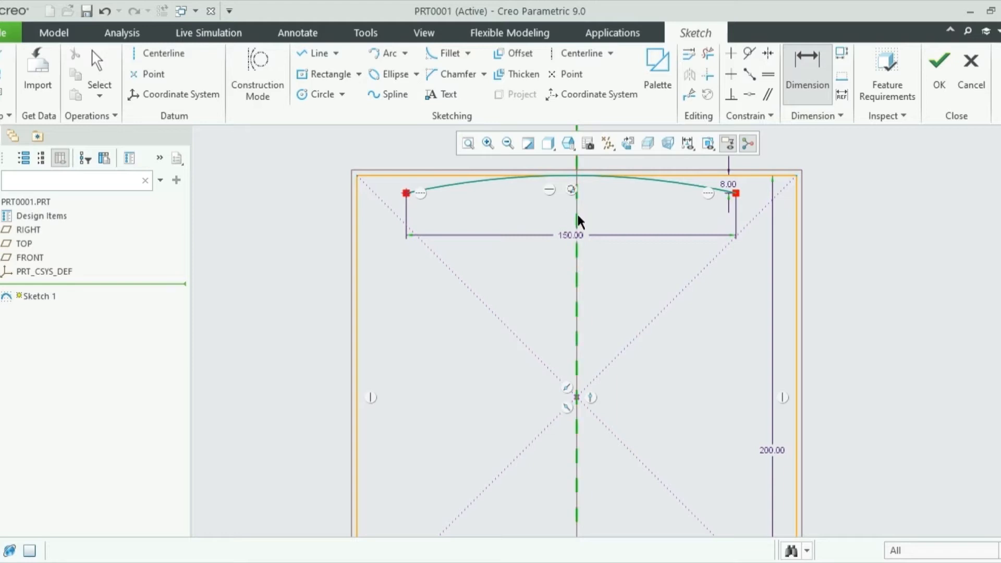
pyautogui.middleClick(499, 265)
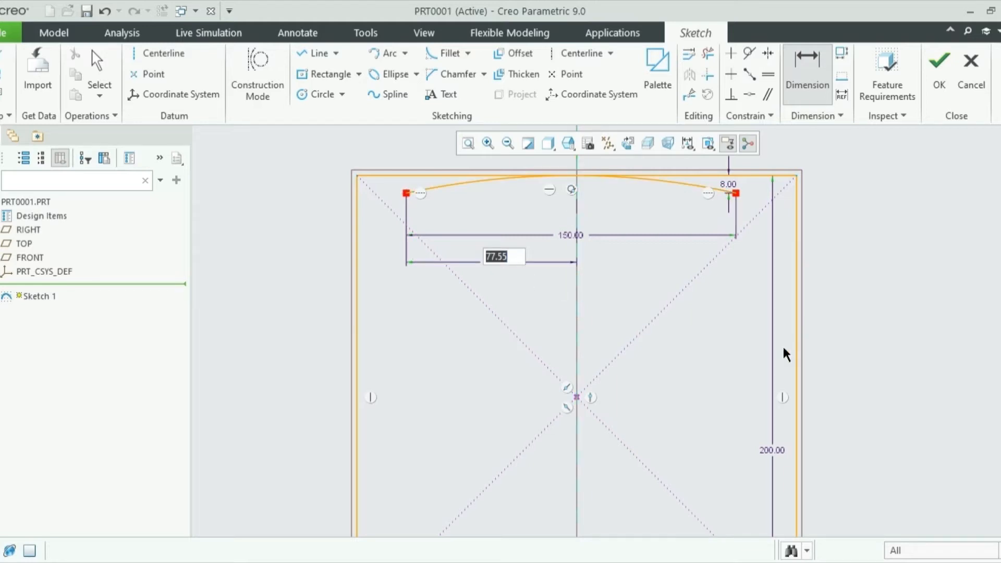
pyautogui.write('150/2')
pyautogui.press('Return')
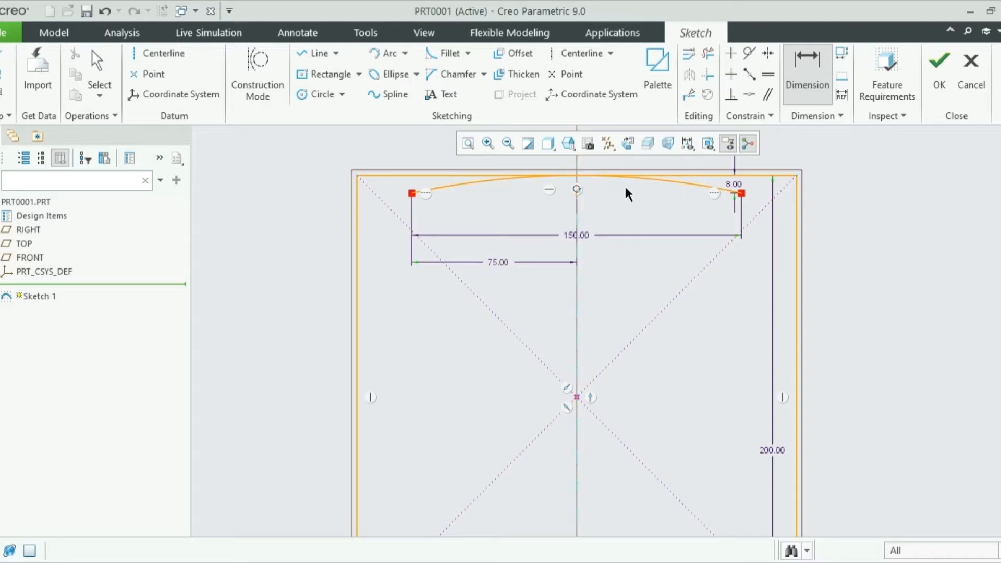
pyautogui.middleClick(557, 278)
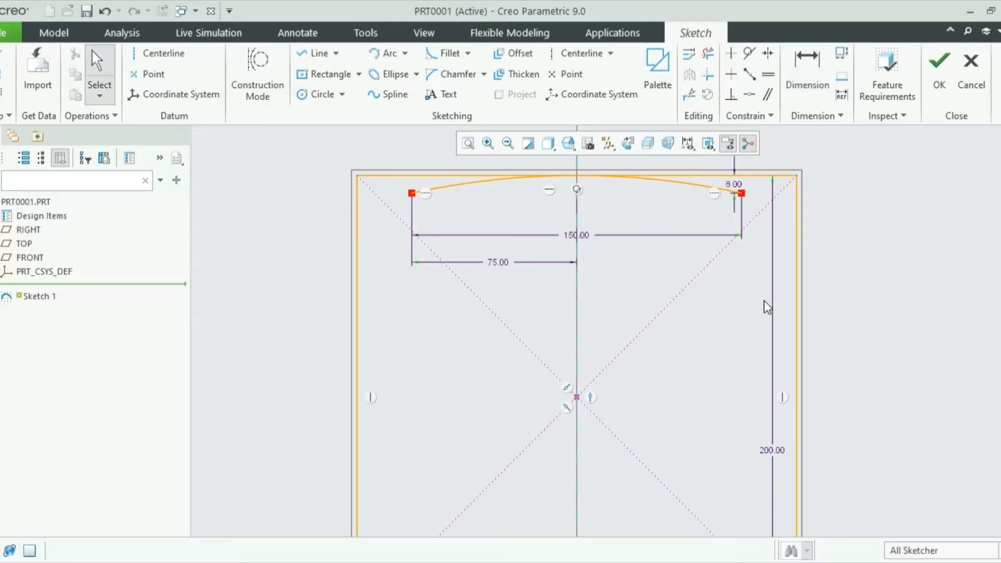
# Draw a three-point arc about 180 mm high from the upper arc's left end, with vertically aligned ends and tangent to the rectangle's left edge
pyautogui.scroll(1, 802, 287)
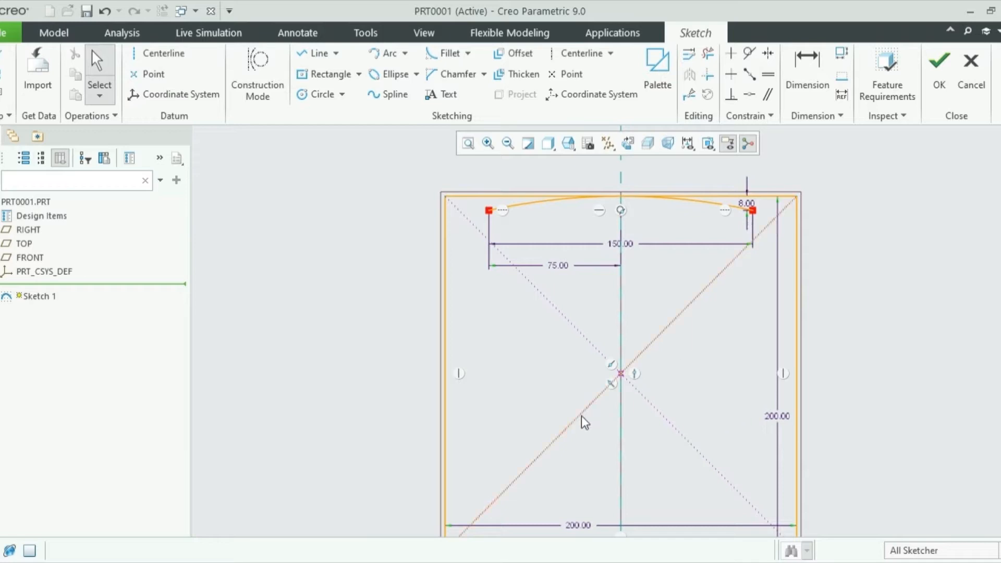
pyautogui.scroll(-1, 779, 283)
pyautogui.scroll(2, 776, 279)
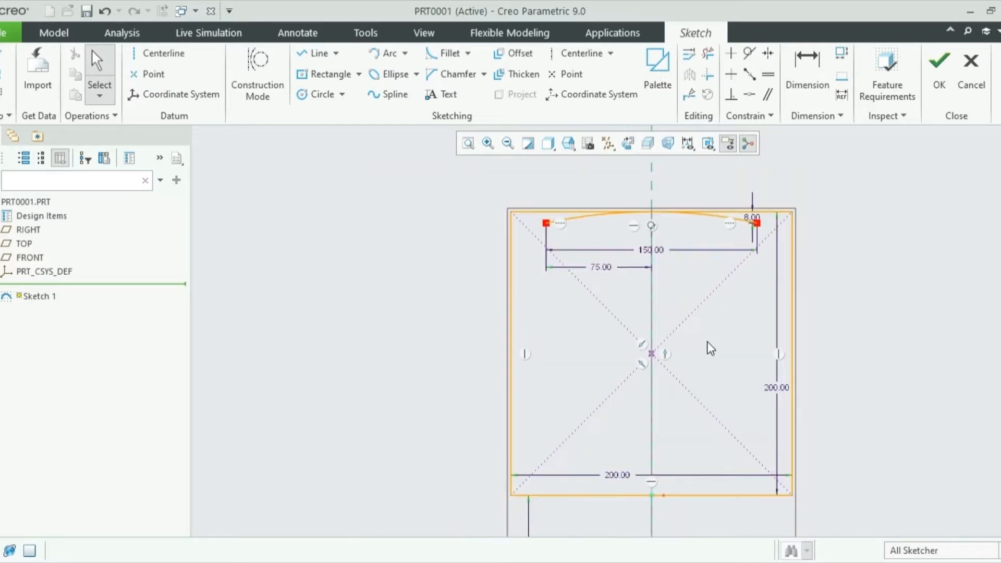
pyautogui.click(384, 53)
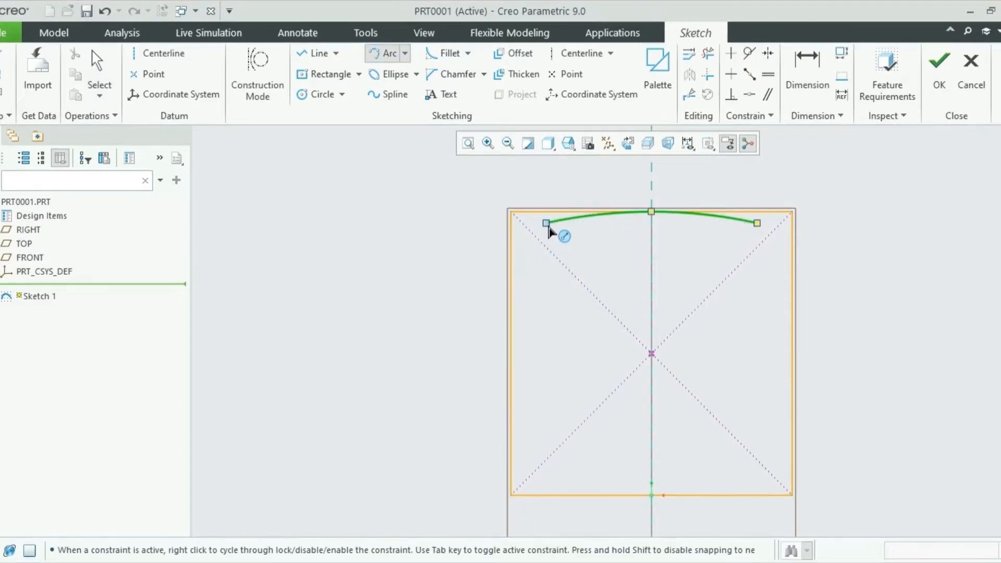
pyautogui.click(547, 224)
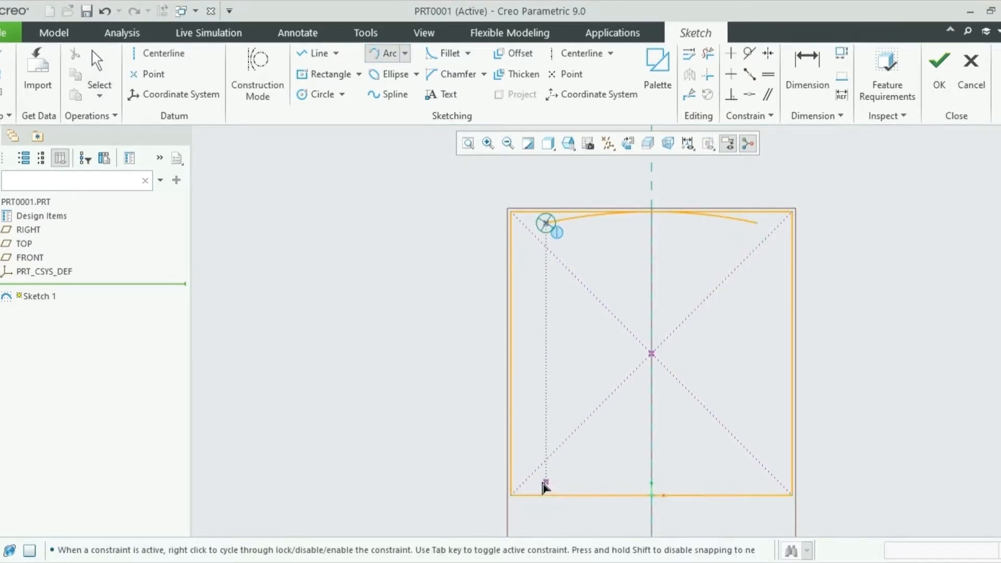
pyautogui.click(547, 479)
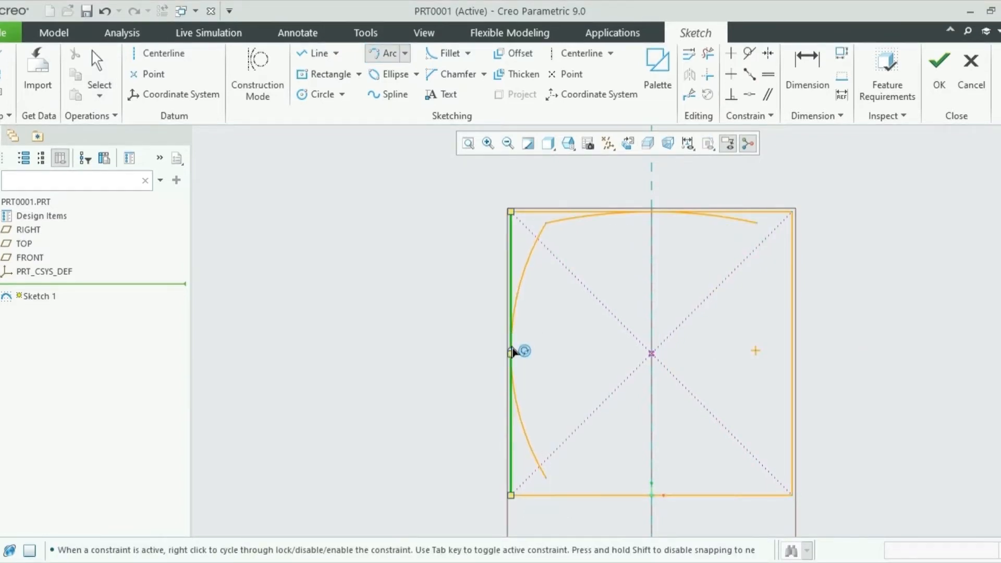
pyautogui.click(512, 354)
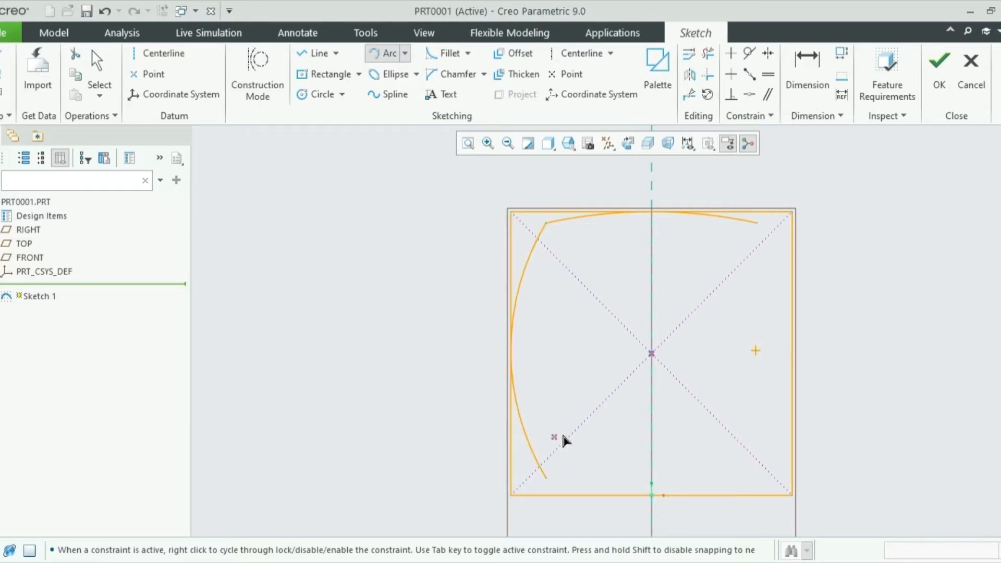
# Dimension the vertical distance between the two ends of the left arc and set it to 184 mm
pyautogui.click(808, 68)
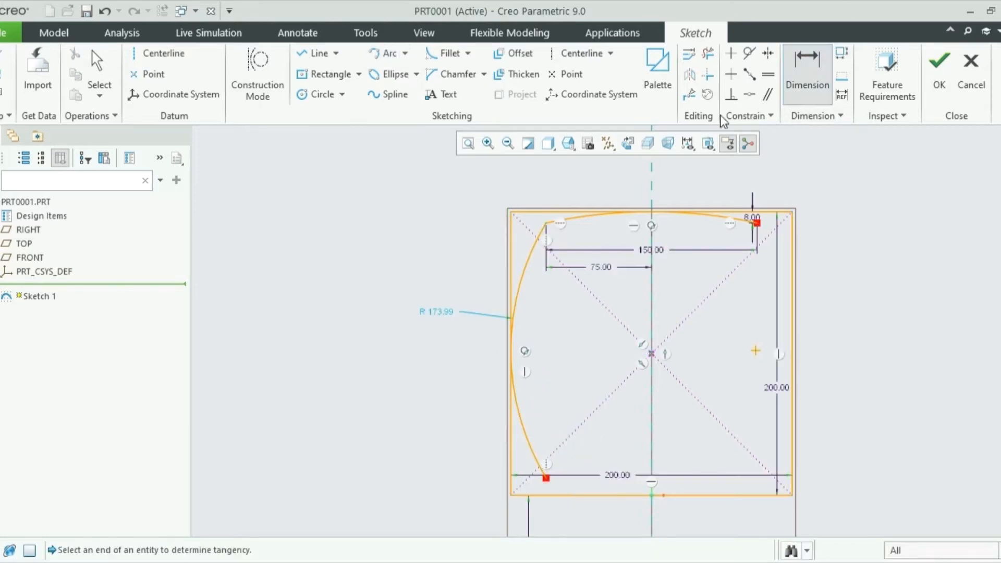
pyautogui.click(547, 225)
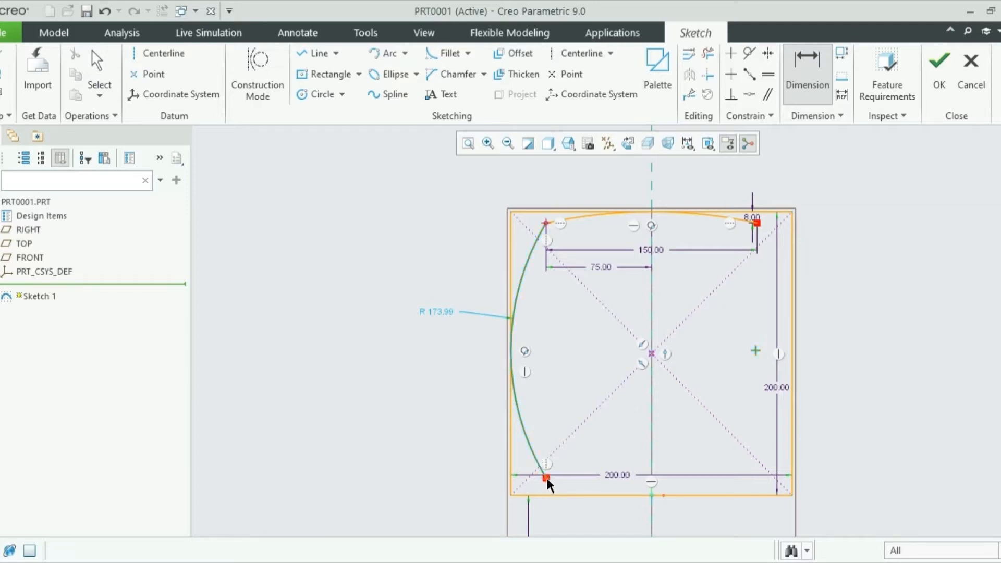
pyautogui.middleClick(552, 356)
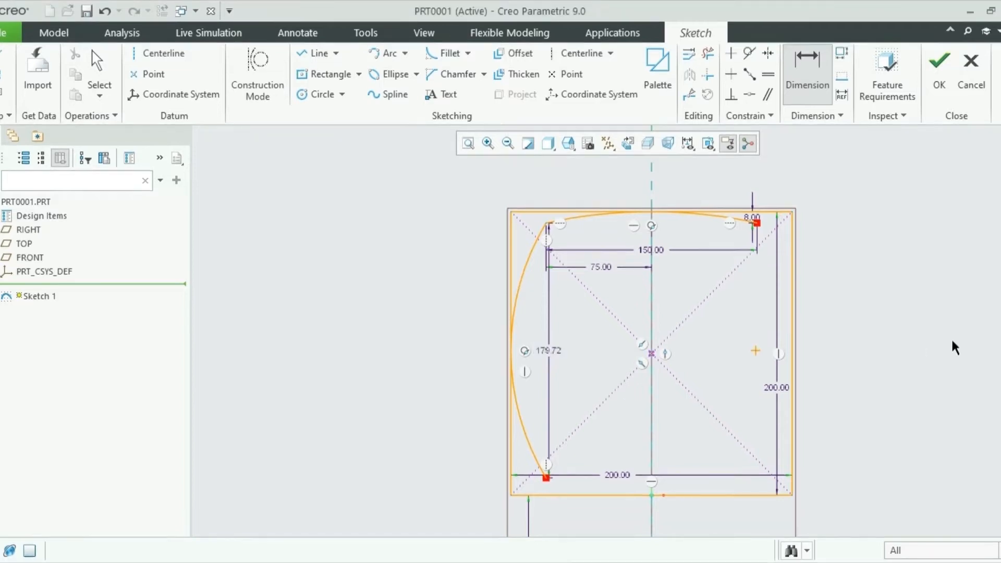
pyautogui.doubleClick(552, 351)
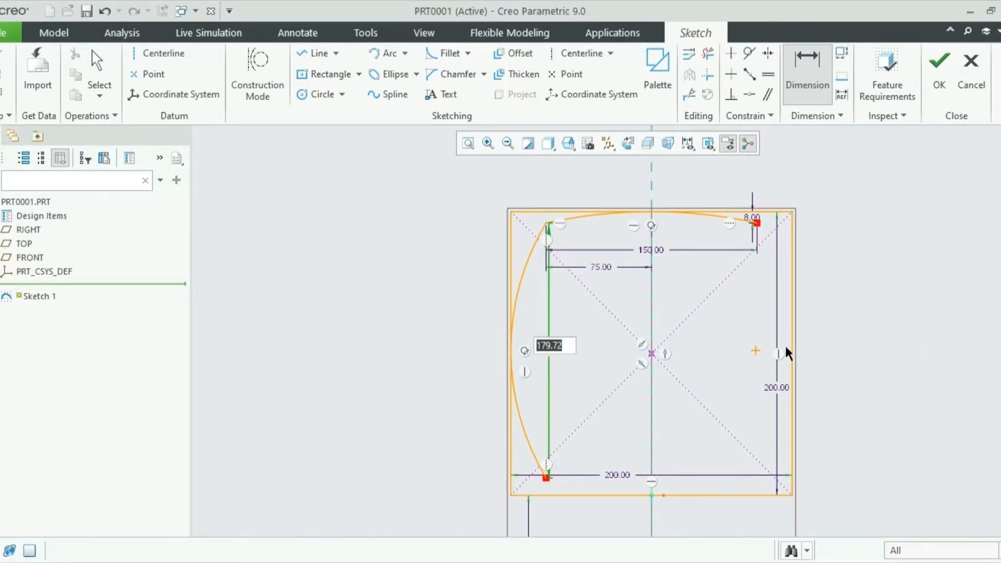
pyautogui.write('184')
pyautogui.press('Return')
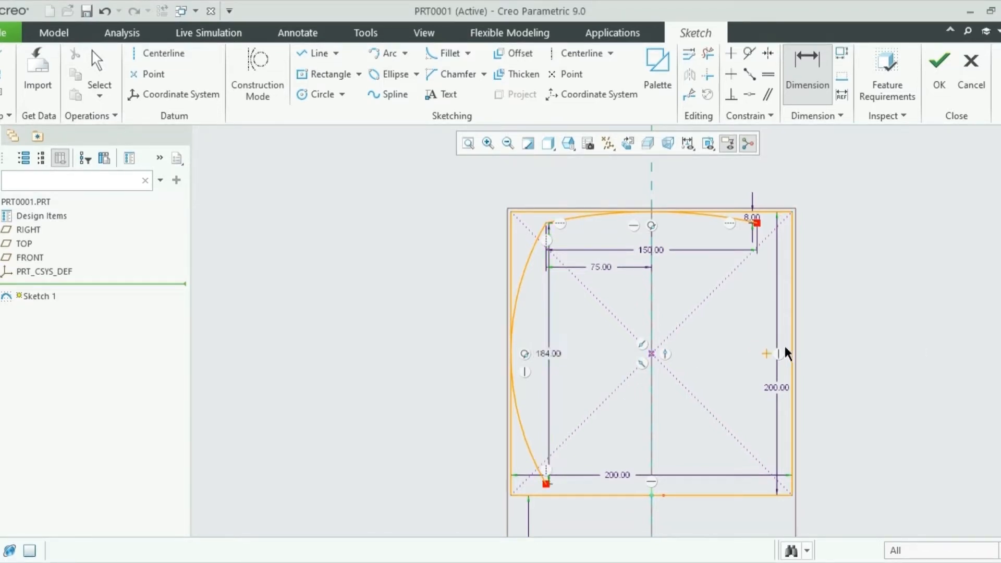
# Draw a small downward-bulging arc of about 11.2 mm radius from the left arc's lower end, with level ends, crossing the rectangle's lower edge
pyautogui.scroll(3, 579, 526)
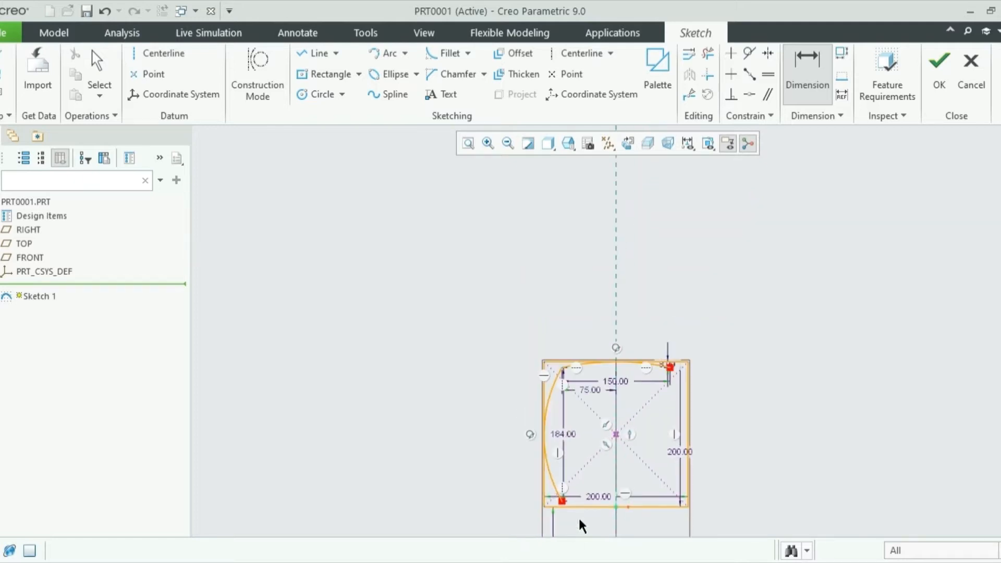
pyautogui.scroll(-8, 580, 526)
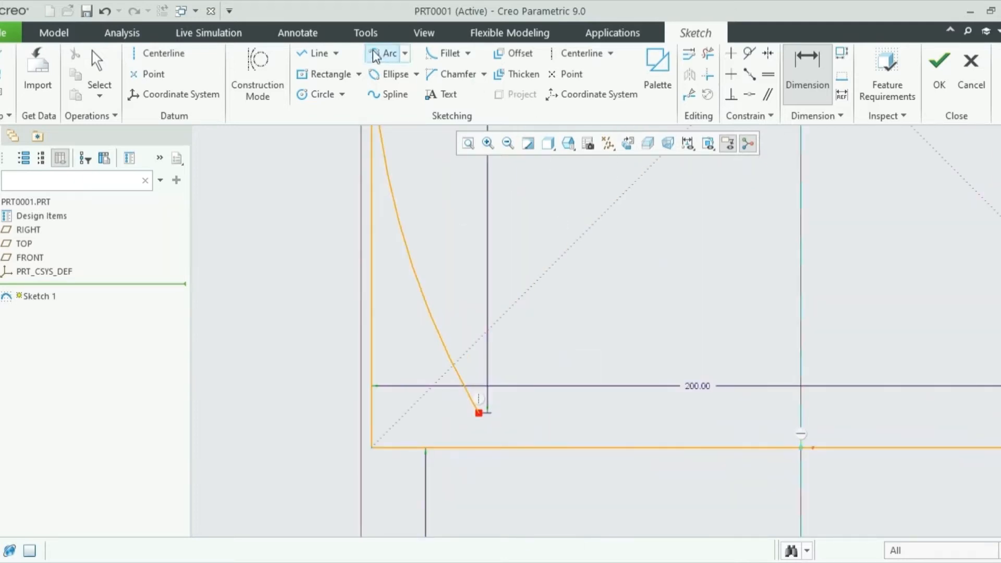
pyautogui.click(395, 54)
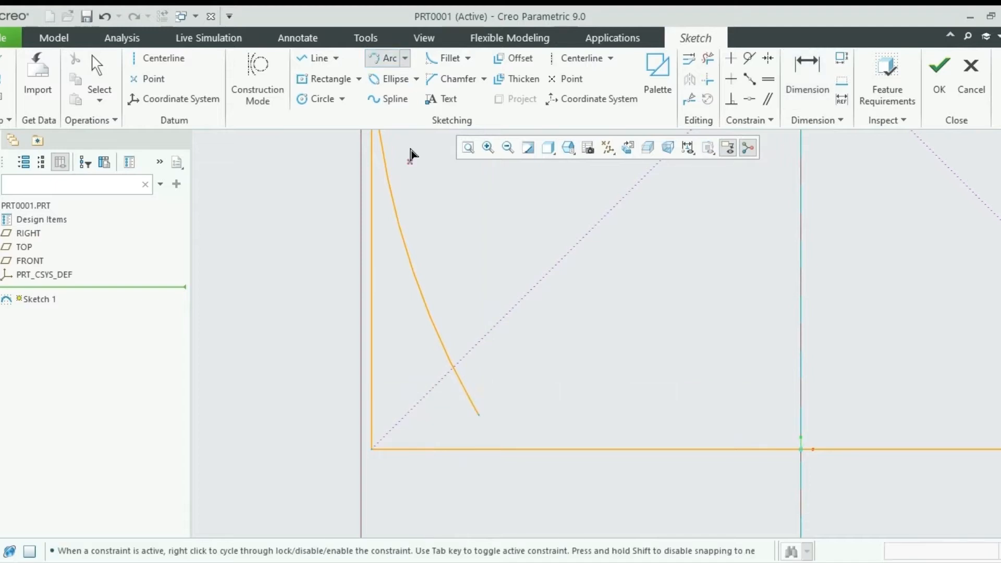
pyautogui.click(479, 413)
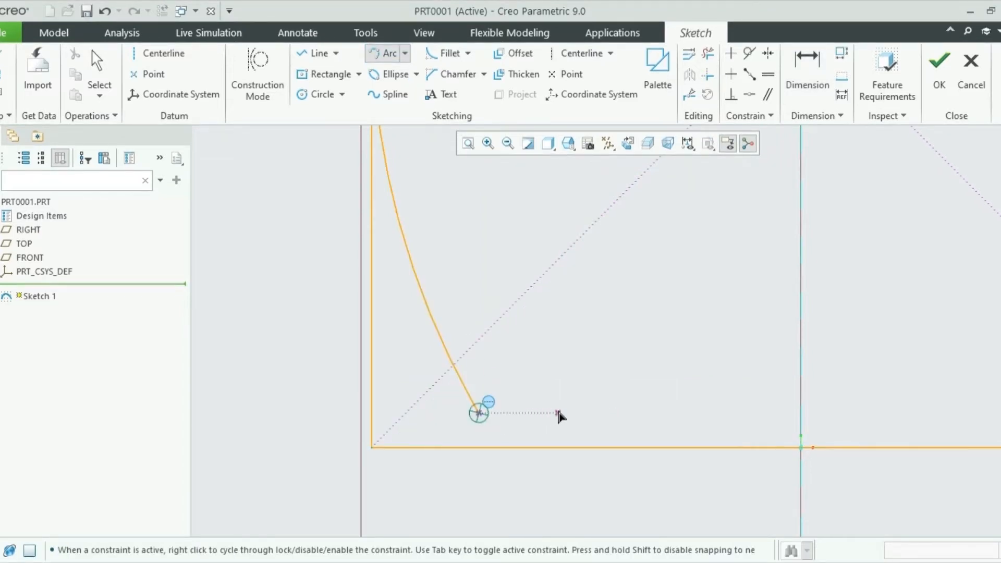
pyautogui.click(574, 414)
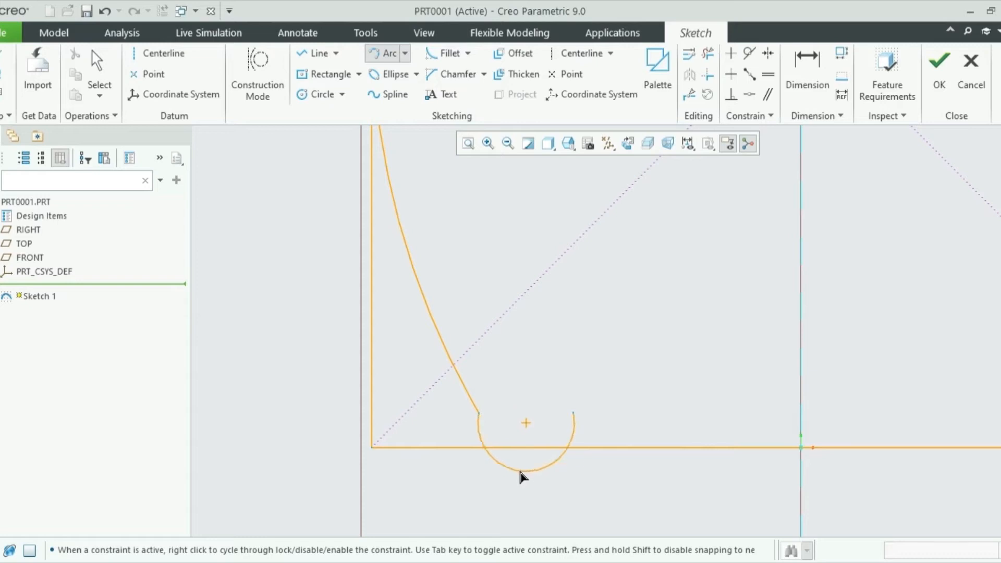
pyautogui.click(521, 473)
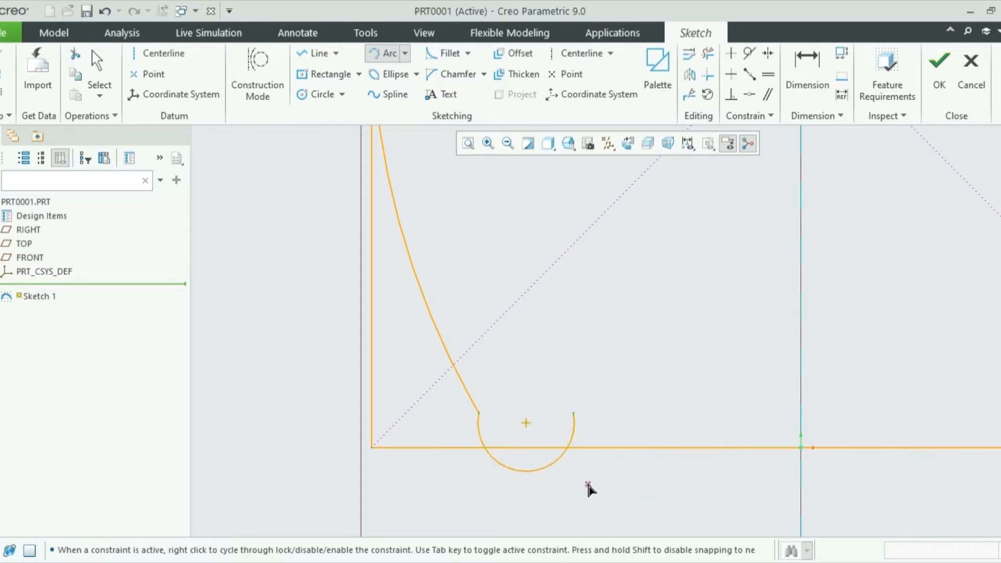
pyautogui.middleClick(589, 489)
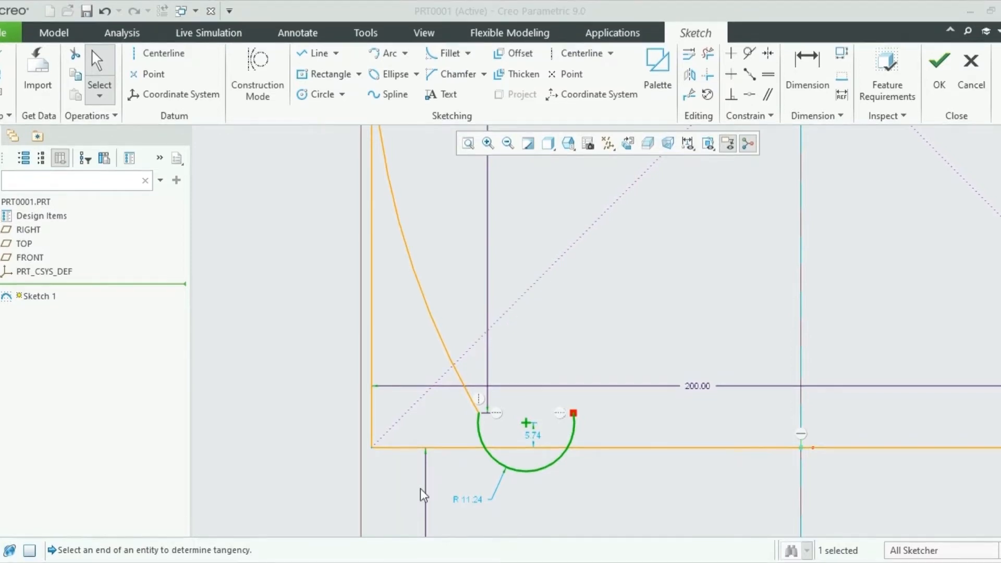
# Set the radius of the small lower arc to 15 mm
pyautogui.click(473, 504)
pyautogui.doubleClick(475, 503)
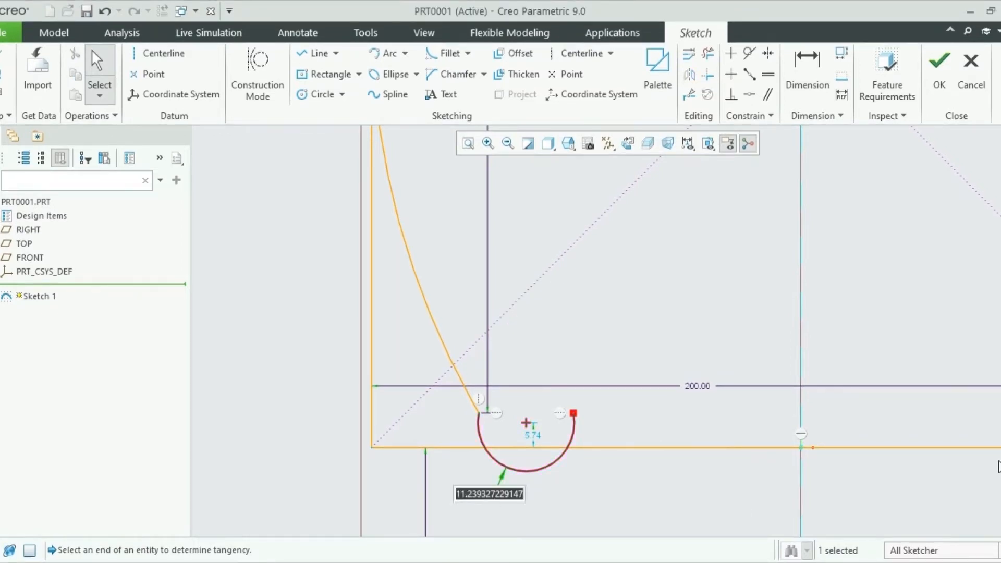
pyautogui.write('15')
pyautogui.press('Return')
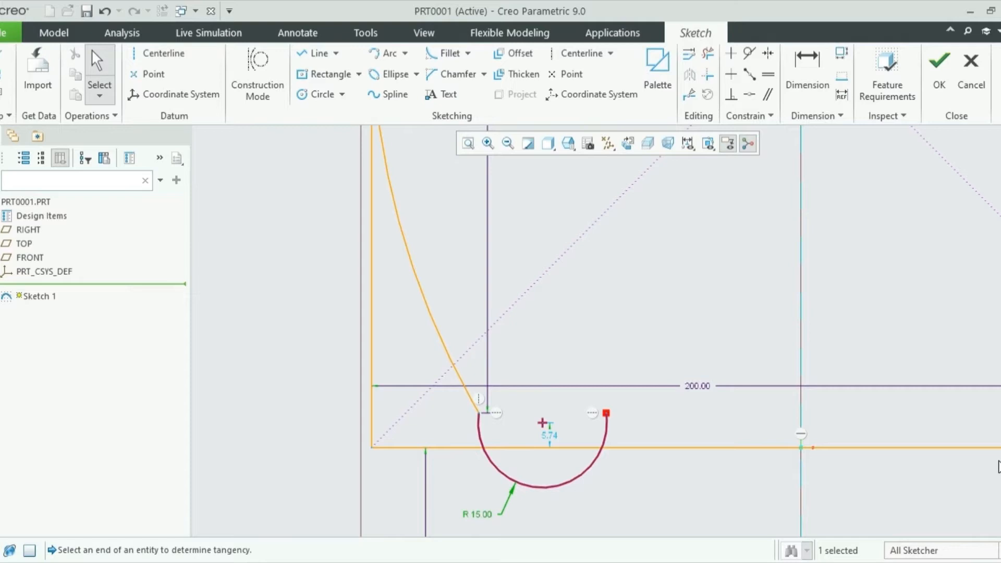
# Mirror the left arc and the small lower arc about the vertical centreline, deleting the conflicting 75 mm dimension
pyautogui.scroll(4, 548, 386)
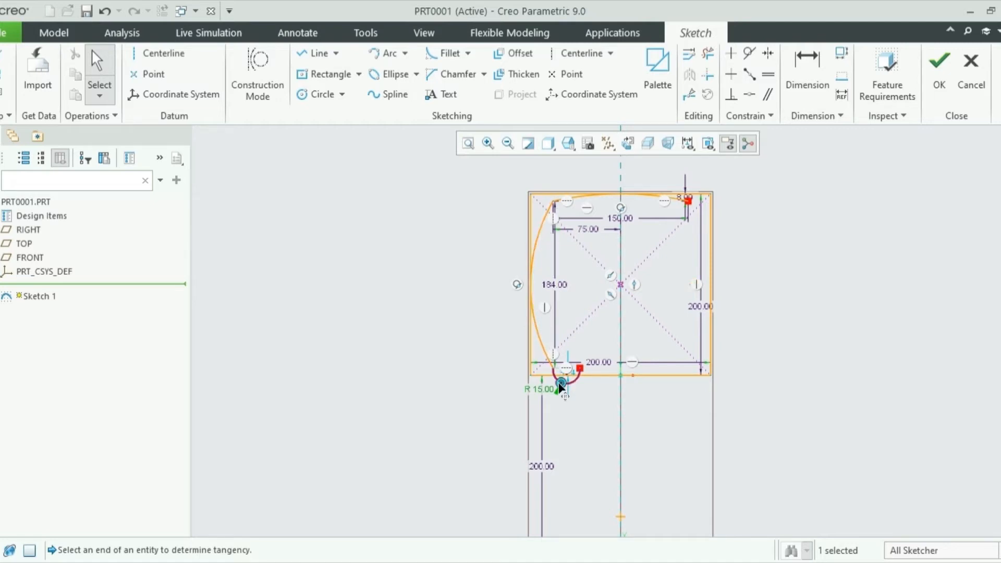
pyautogui.click(543, 348)
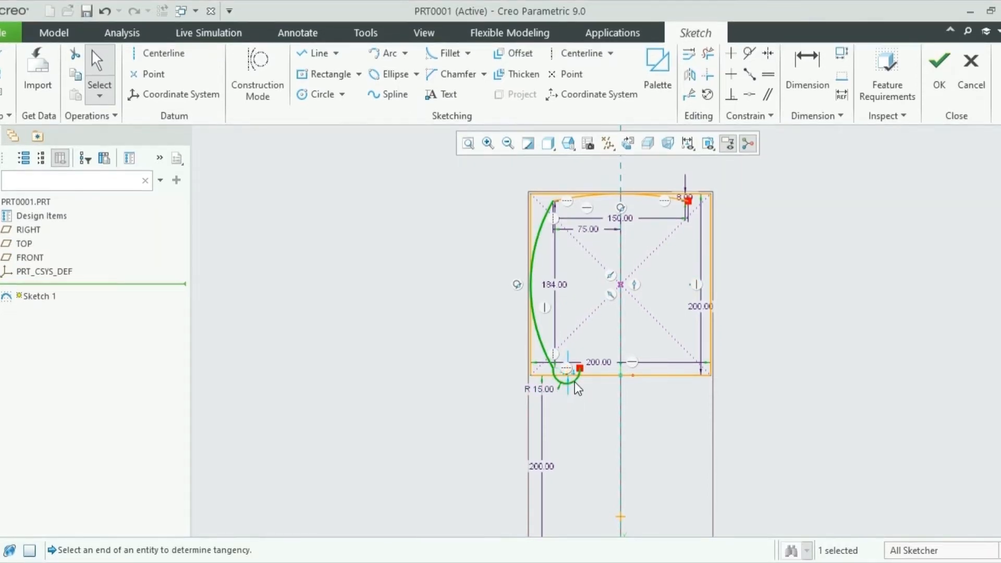
pyautogui.click(577, 384)
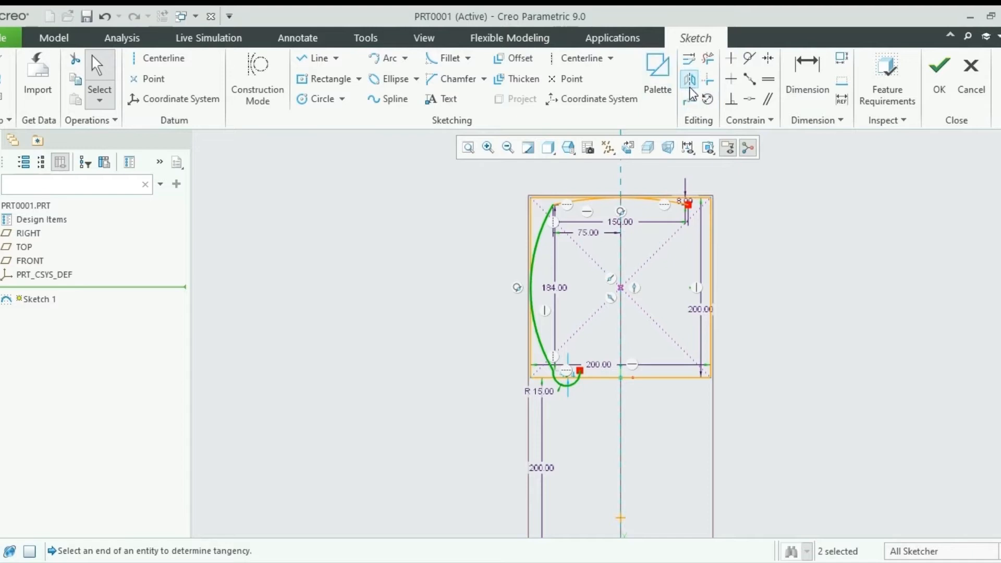
pyautogui.click(690, 79)
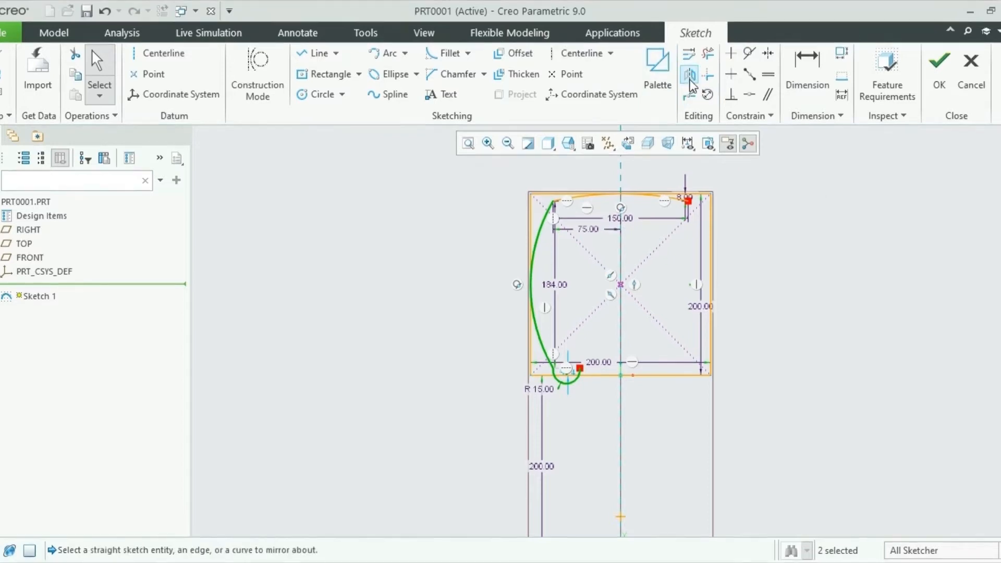
pyautogui.click(621, 263)
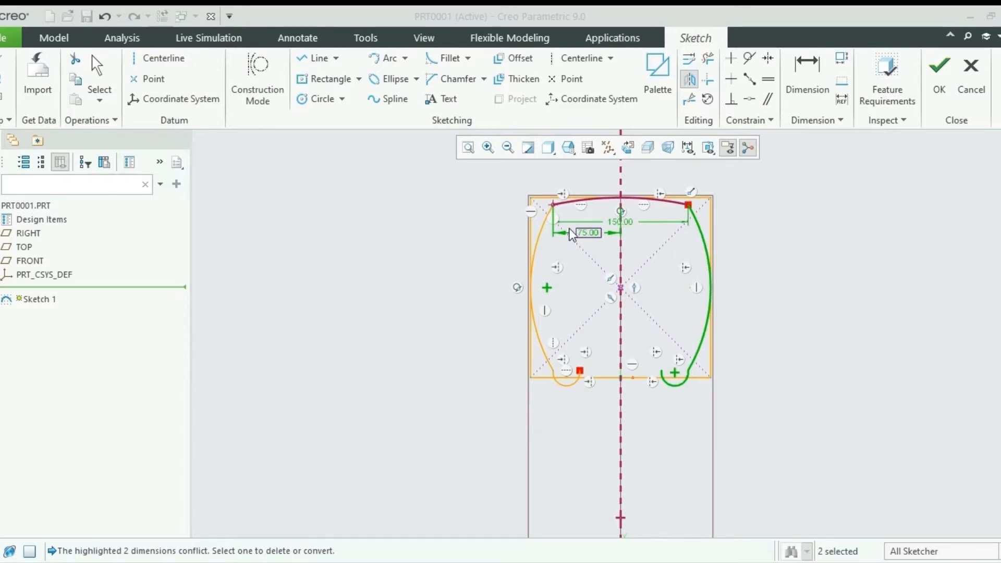
pyautogui.click(893, 313)
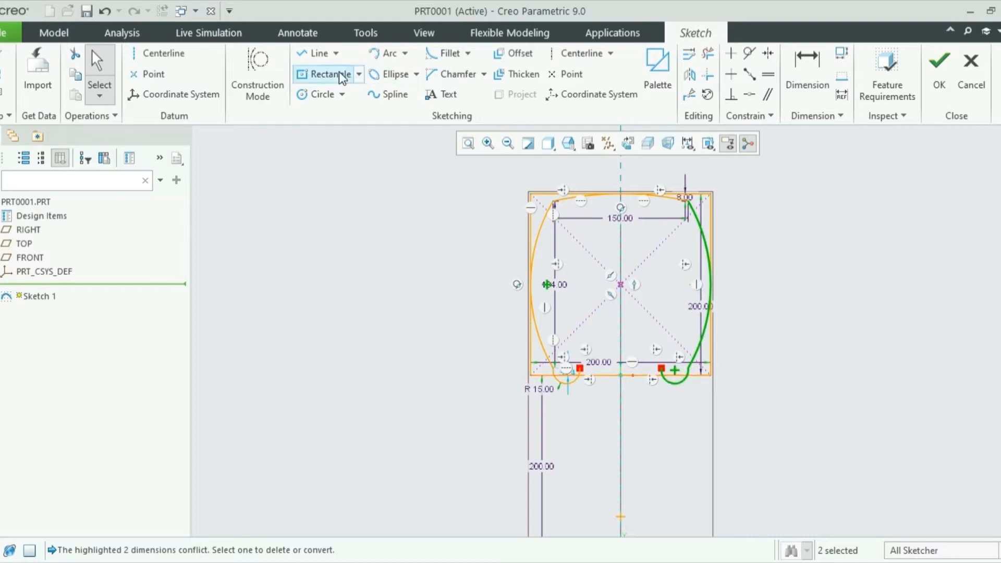
# Draw a horizontal line joining the inner ends of the two small lower arcs
pyautogui.click(316, 53)
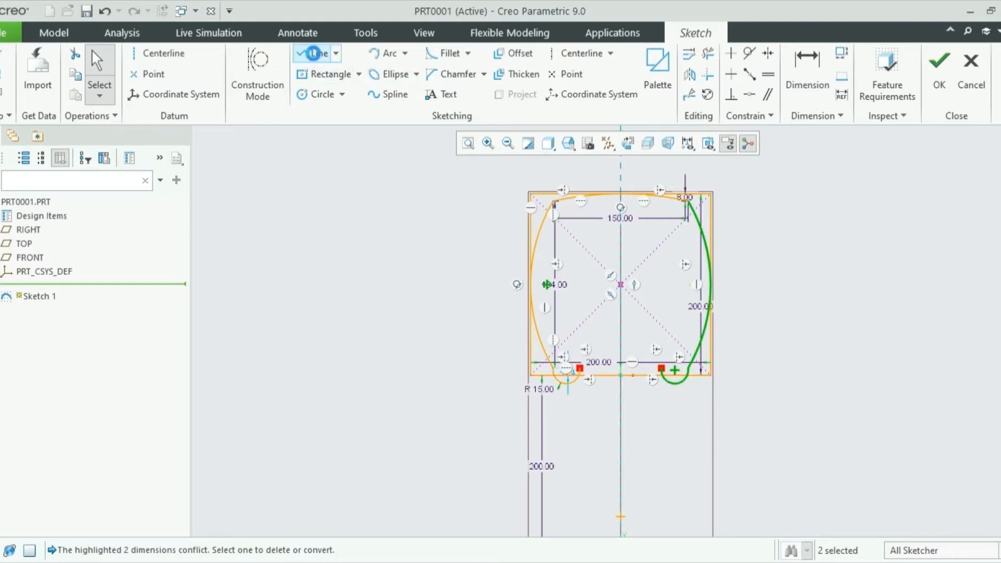
pyautogui.click(581, 369)
pyautogui.click(661, 368)
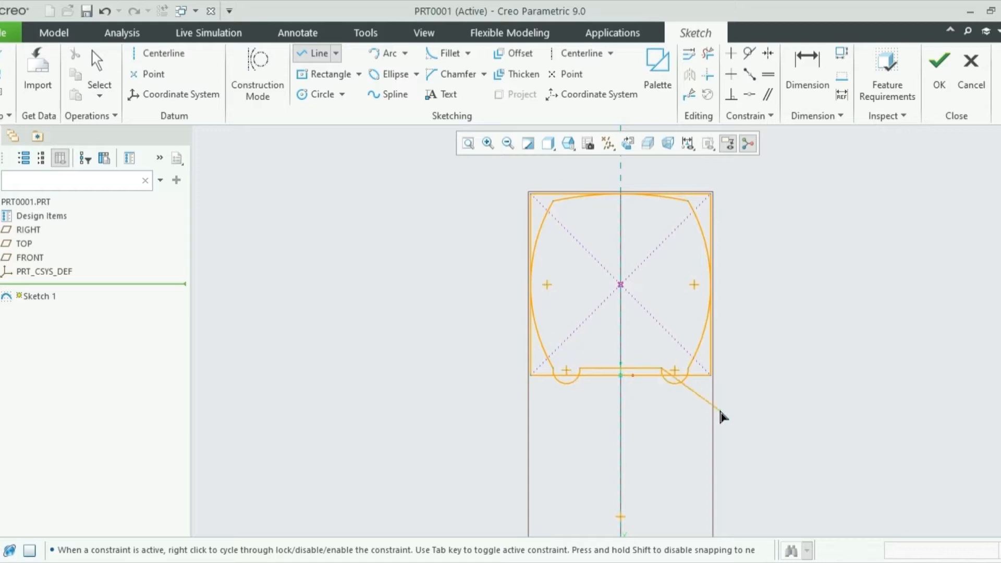
pyautogui.click(672, 382)
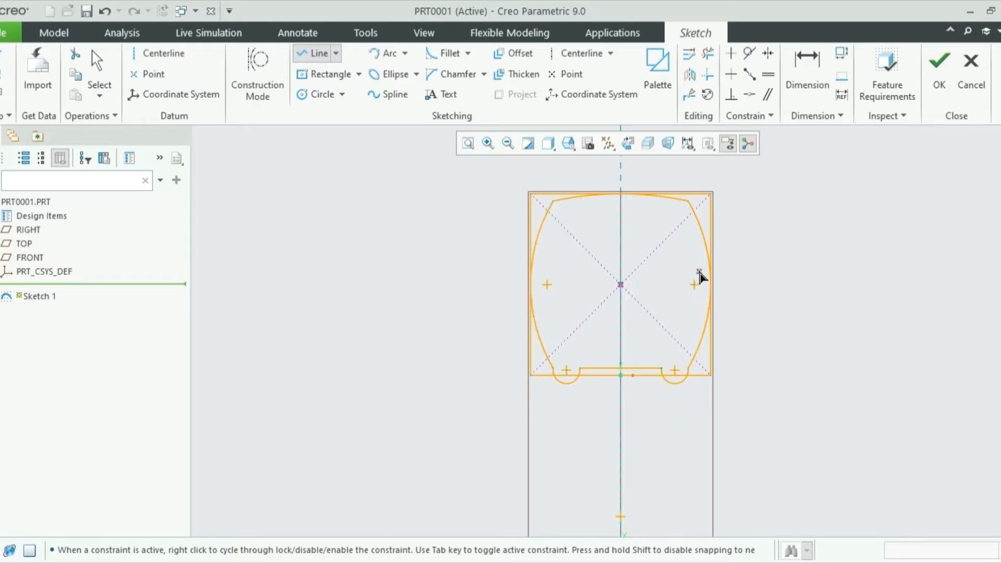
pyautogui.scroll(-3, 710, 375)
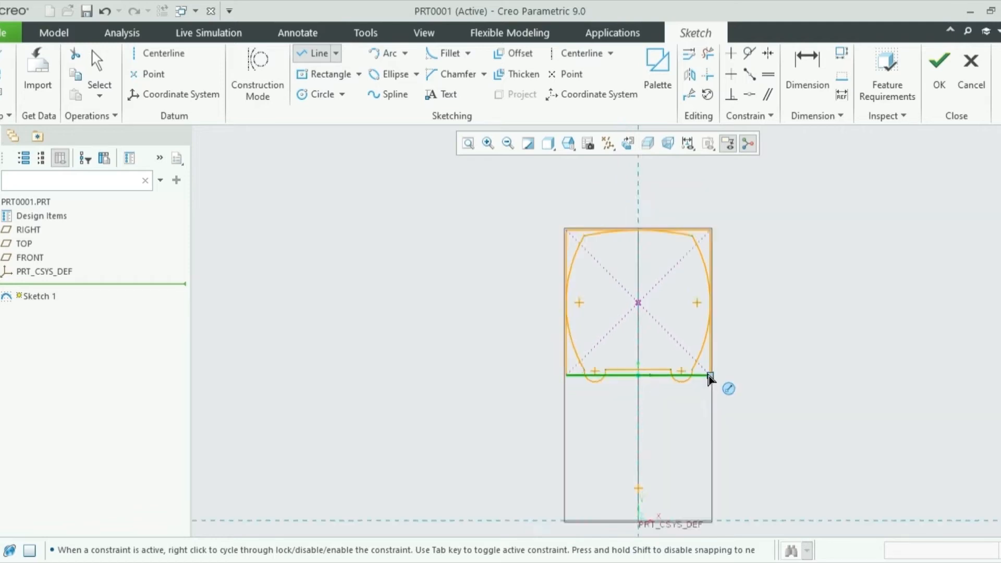
# Trim away the construction rectangle's top and side segments outside the curved profile, including its lower-left corner
pyautogui.click(708, 54)
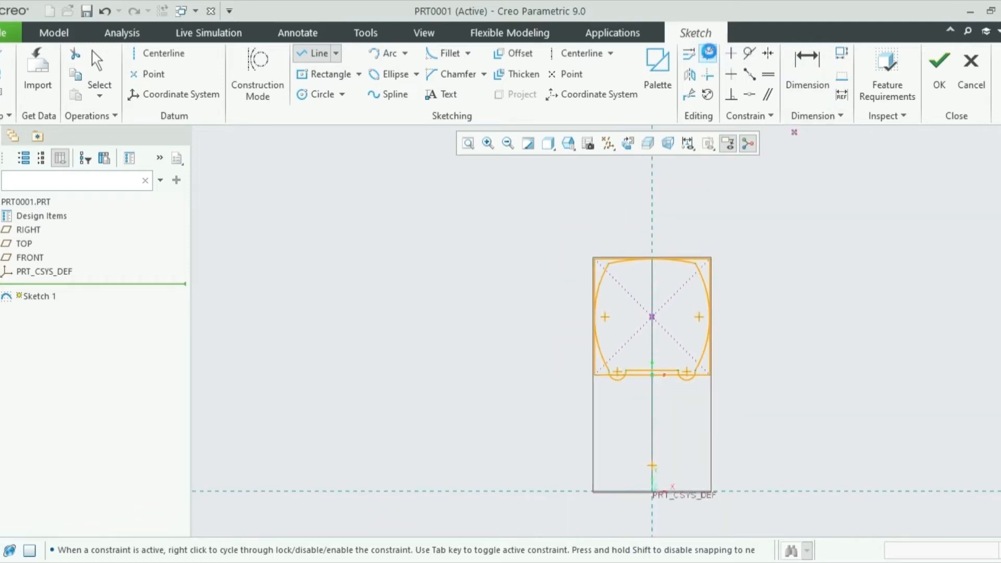
pyautogui.scroll(-4, 725, 293)
pyautogui.scroll(6, 725, 290)
pyautogui.scroll(3, 725, 289)
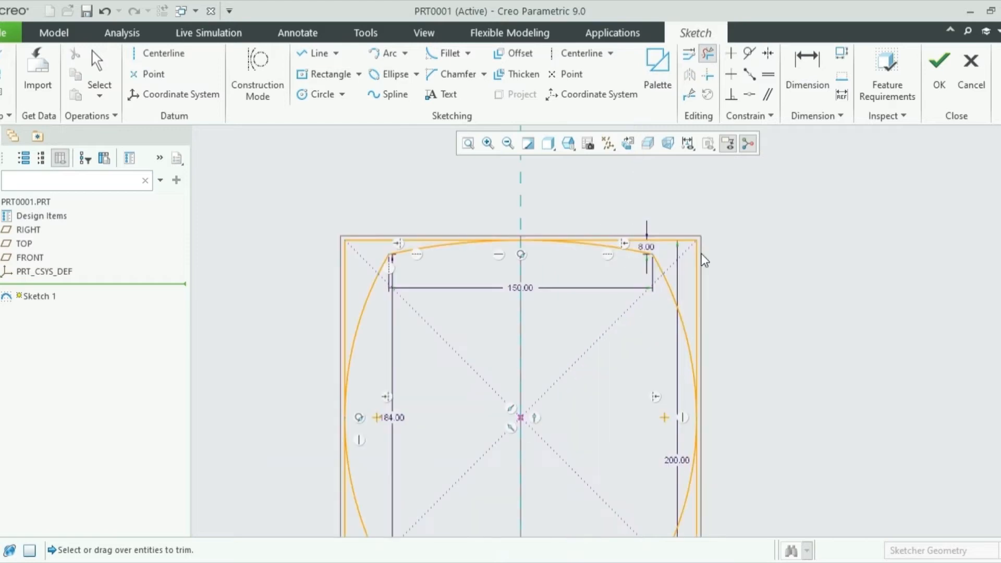
pyautogui.moveTo(401, 211)
pyautogui.mouseDown()
pyautogui.moveTo(348, 306)
pyautogui.moveTo(320, 330)
pyautogui.mouseUp()
pyautogui.scroll(-3, 438, 314)
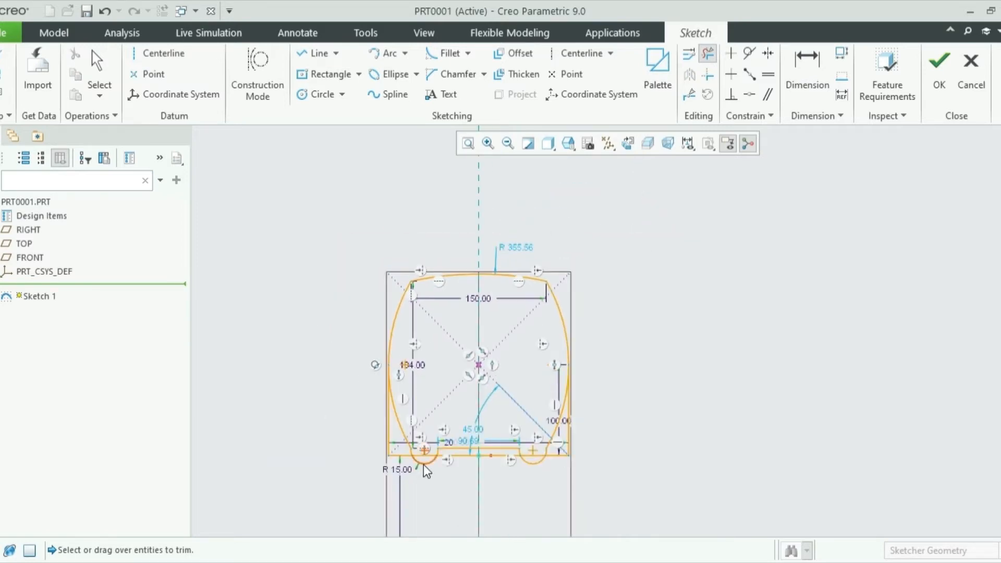
pyautogui.scroll(4, 385, 469)
pyautogui.moveTo(305, 346); pyautogui.dragTo(383, 491)
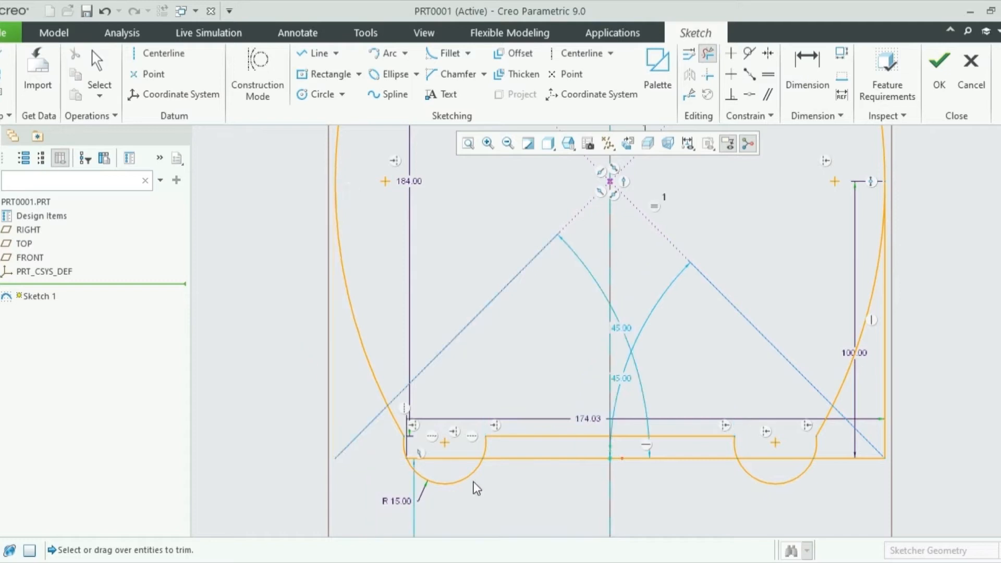
# Trim the rectangle's remaining lower edge, including the pieces crossing both small arcs, and the lower part of its right edge
pyautogui.moveTo(451, 470); pyautogui.dragTo(451, 445)
pyautogui.moveTo(569, 448); pyautogui.dragTo(572, 483)
pyautogui.moveTo(670, 451); pyautogui.dragTo(672, 486)
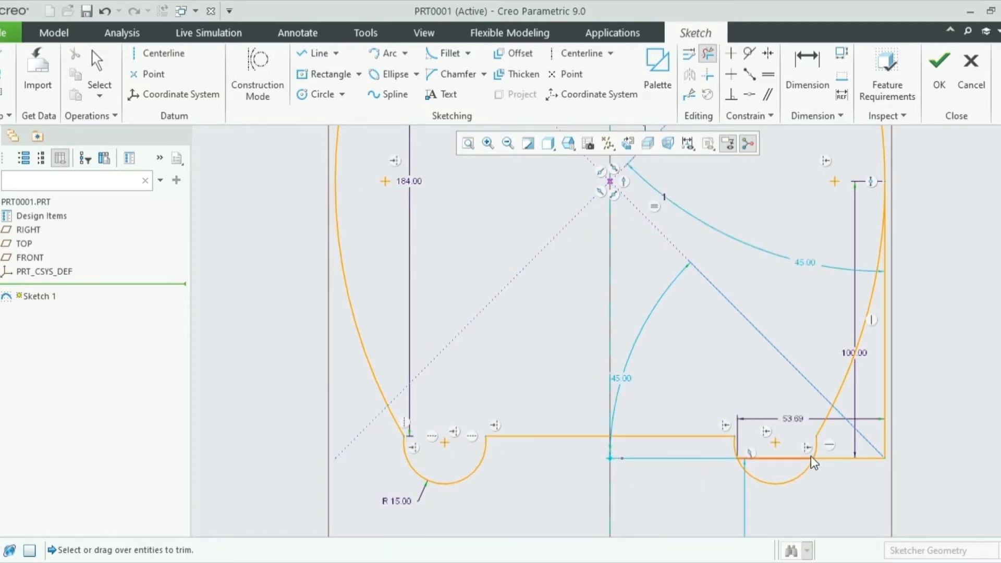
pyautogui.moveTo(785, 469); pyautogui.dragTo(784, 439)
pyautogui.moveTo(912, 388)
pyautogui.mouseDown()
pyautogui.moveTo(849, 449)
pyautogui.moveTo(841, 480)
pyautogui.mouseUp()
# Add a horizontal centreline along the horizontal reference through the origin and finish the sketch
pyautogui.scroll(3, 882, 473)
pyautogui.scroll(3, 887, 459)
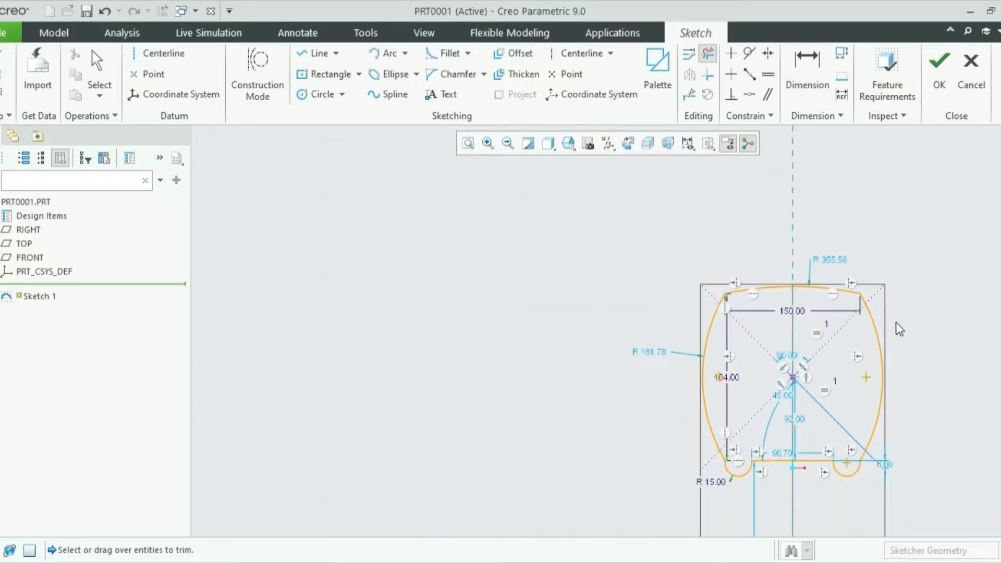
pyautogui.scroll(-4, 908, 350)
pyautogui.scroll(-2, 911, 355)
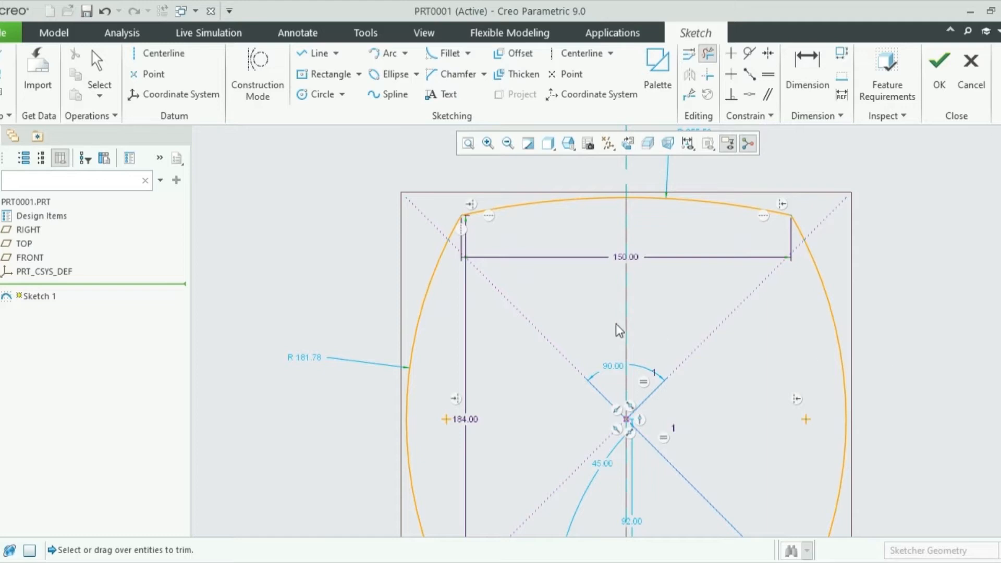
pyautogui.scroll(5, 615, 330)
pyautogui.scroll(-4, 624, 368)
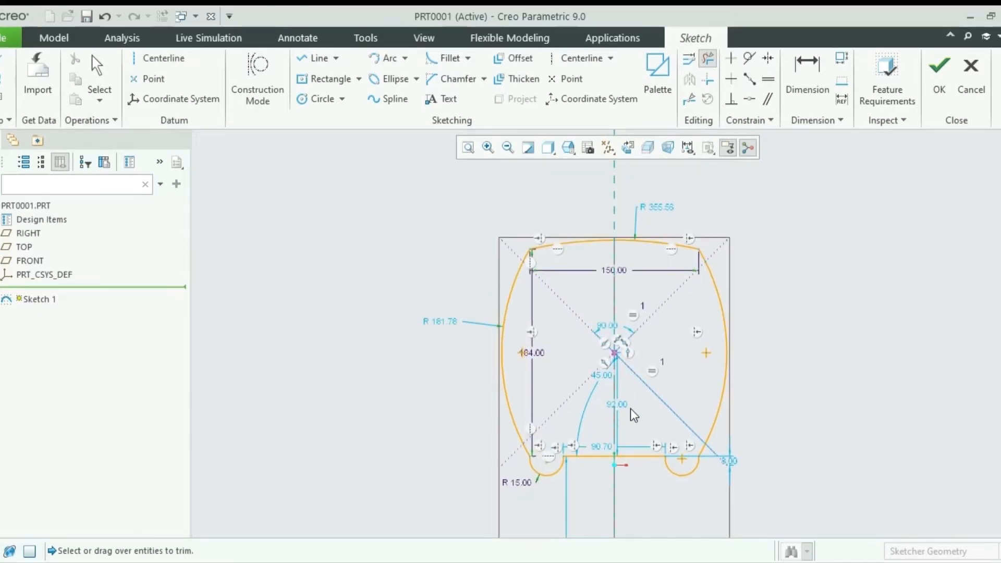
pyautogui.scroll(5, 759, 203)
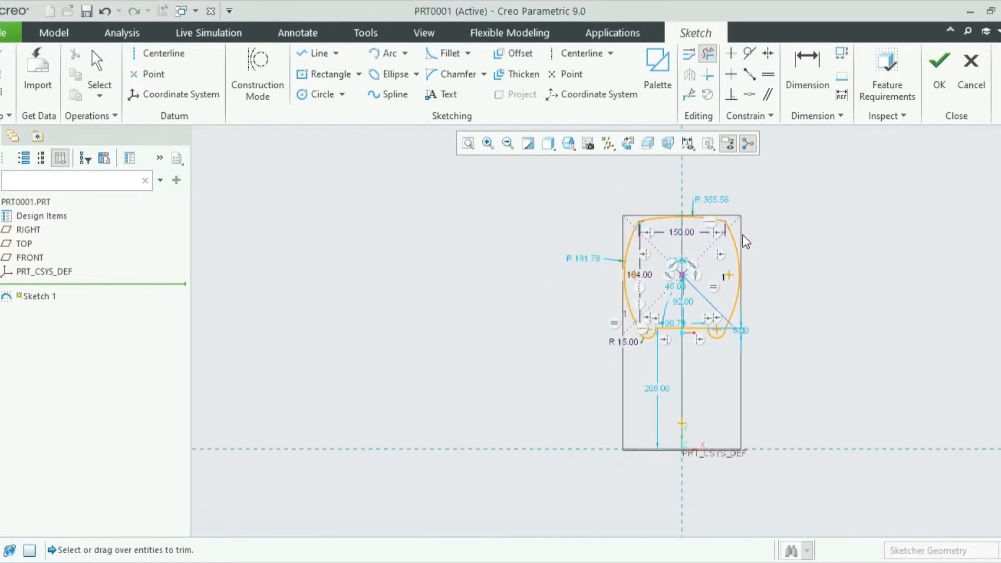
pyautogui.click(585, 55)
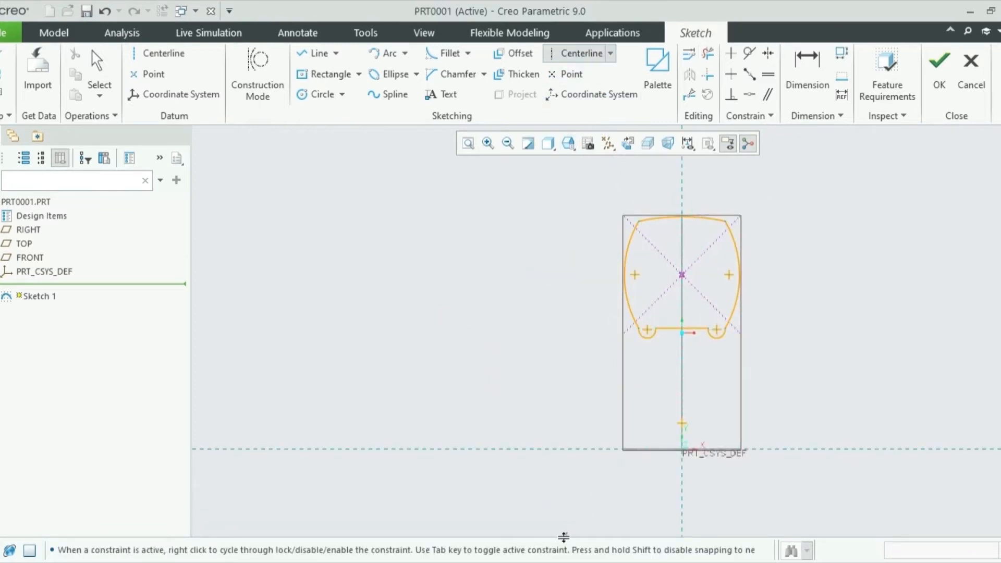
pyautogui.click(467, 450)
pyautogui.click(954, 450)
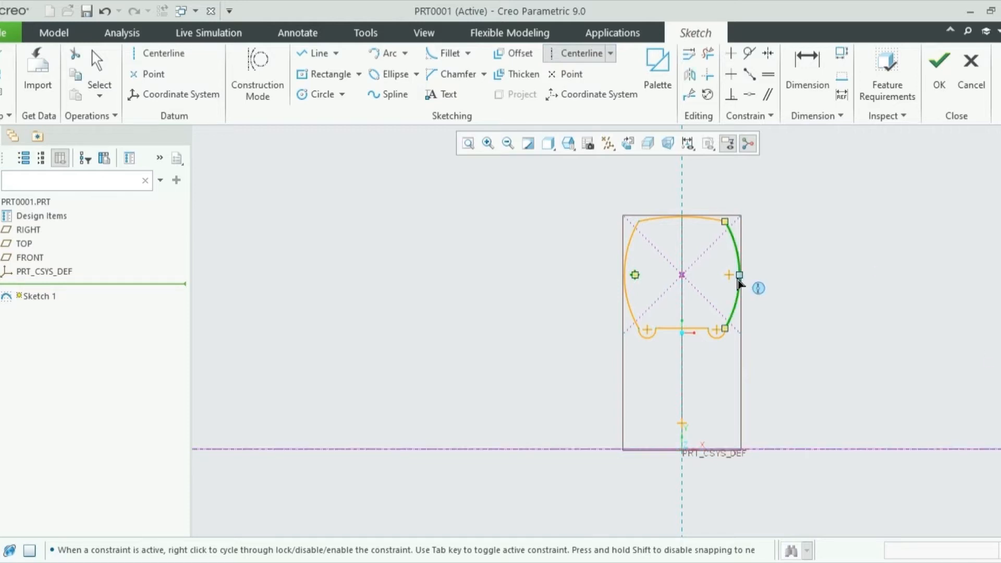
pyautogui.middleClick(871, 320)
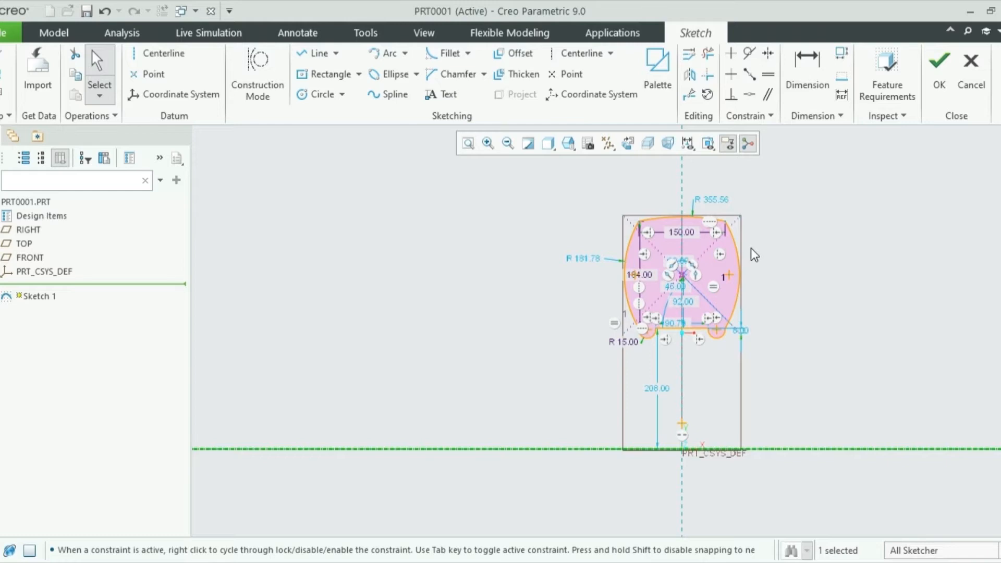
pyautogui.scroll(3, 754, 255)
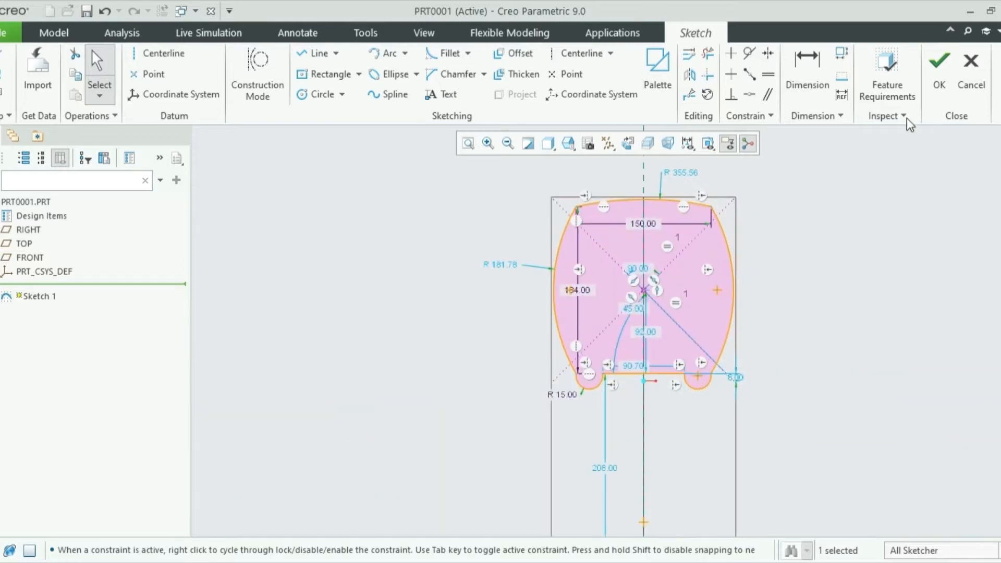
pyautogui.click(941, 70)
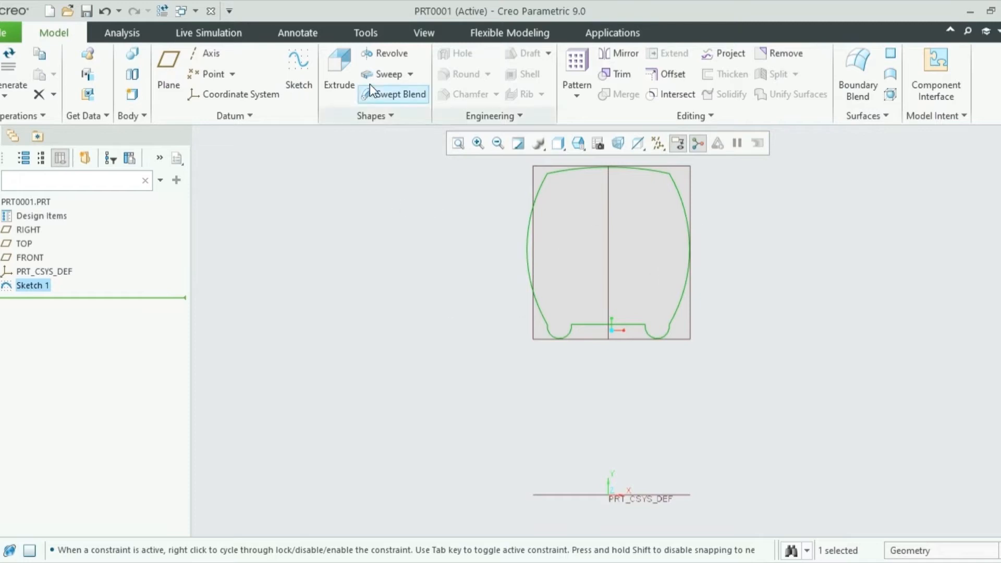
# Revolve the sketched profile 360° as a solid about its internal centreline
pyautogui.click(386, 54)
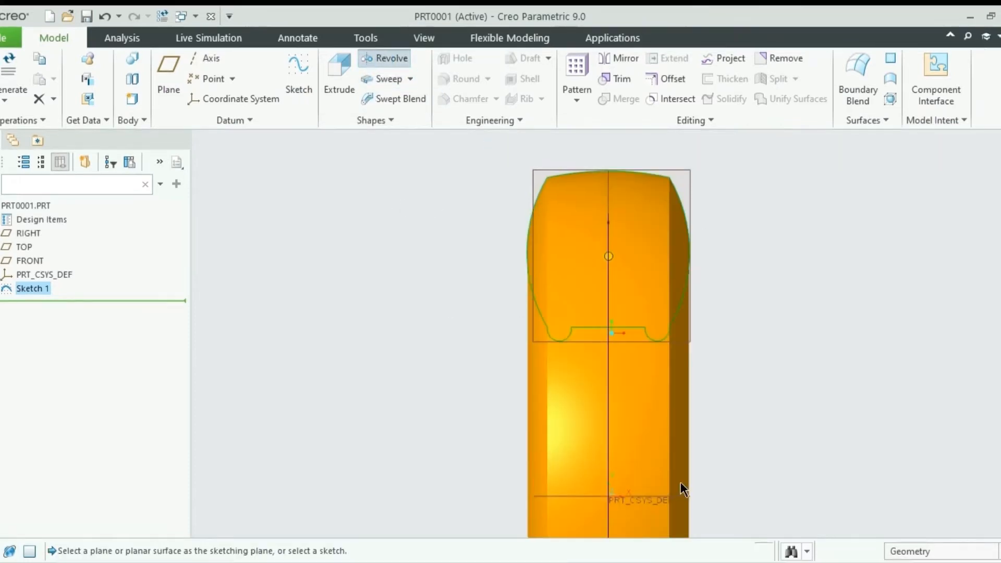
pyautogui.scroll(-2, 356, 344)
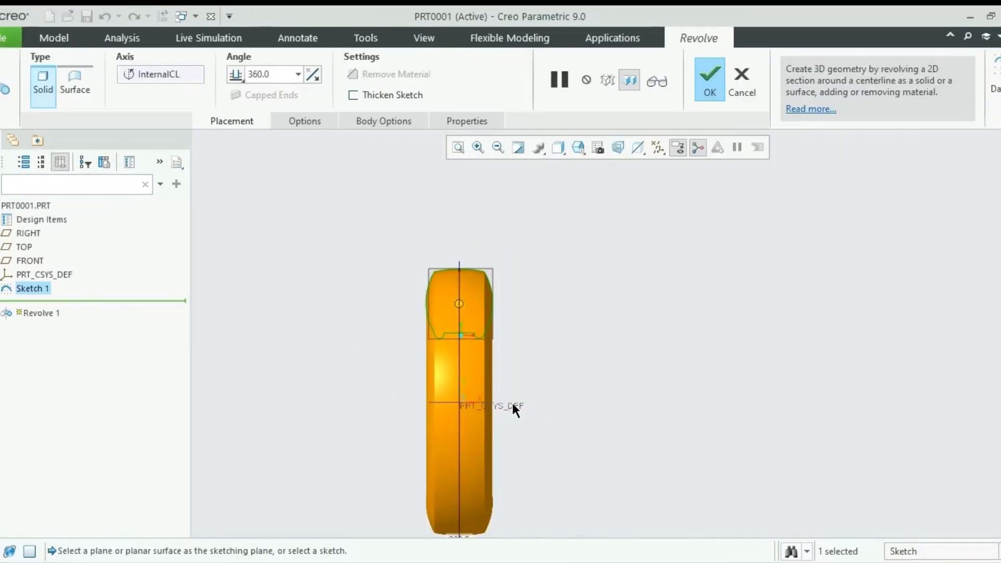
pyautogui.moveTo(513, 404); pyautogui.dragTo(473, 407, button='middle')
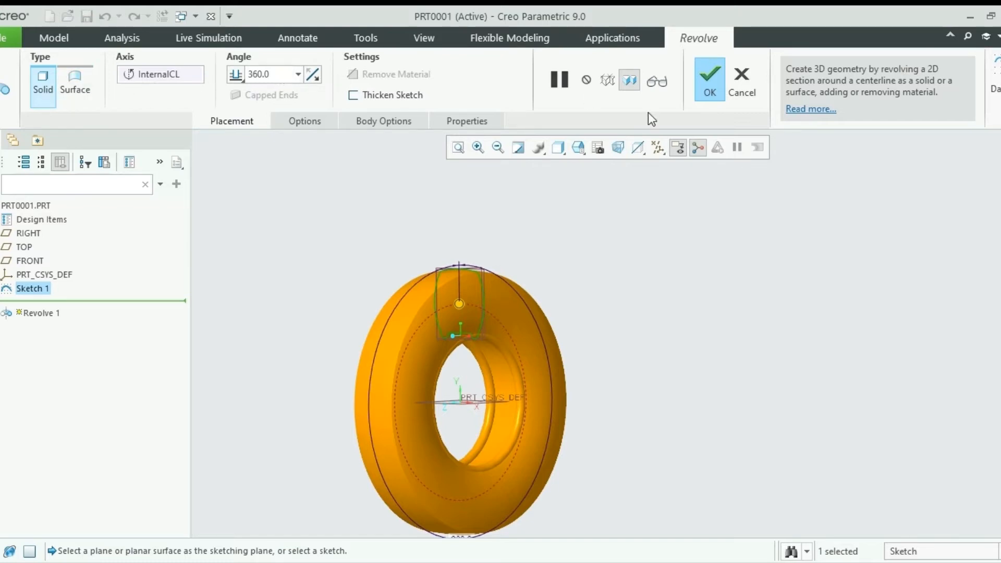
pyautogui.click(716, 80)
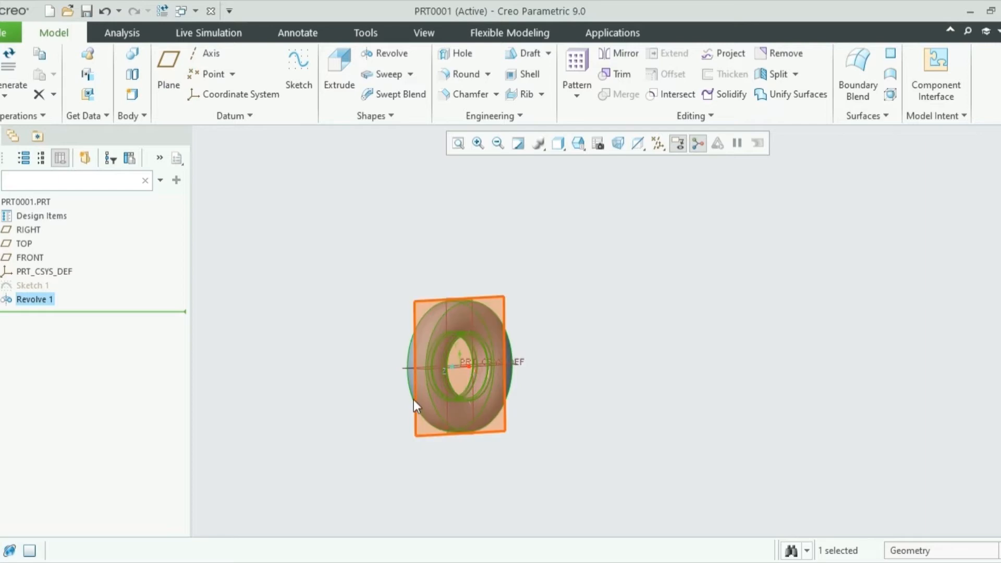
# Create a datum plane offset from the FRONT plane, toward the outer side of the revolved ring
pyautogui.scroll(-5, 415, 399)
pyautogui.moveTo(571, 384); pyautogui.dragTo(579, 407, button='middle')
pyautogui.scroll(3, 677, 387)
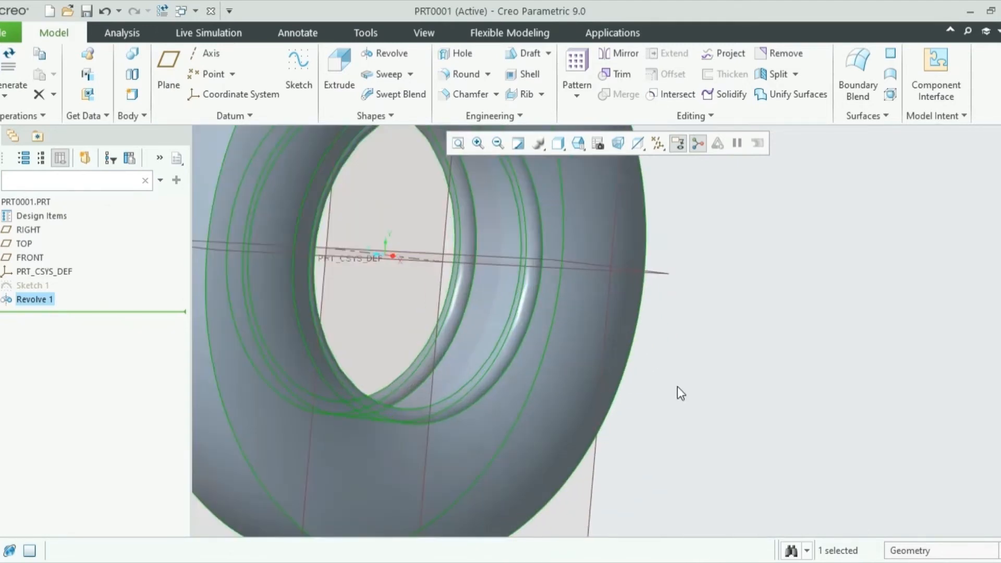
pyautogui.scroll(-5, 678, 387)
pyautogui.scroll(4, 612, 309)
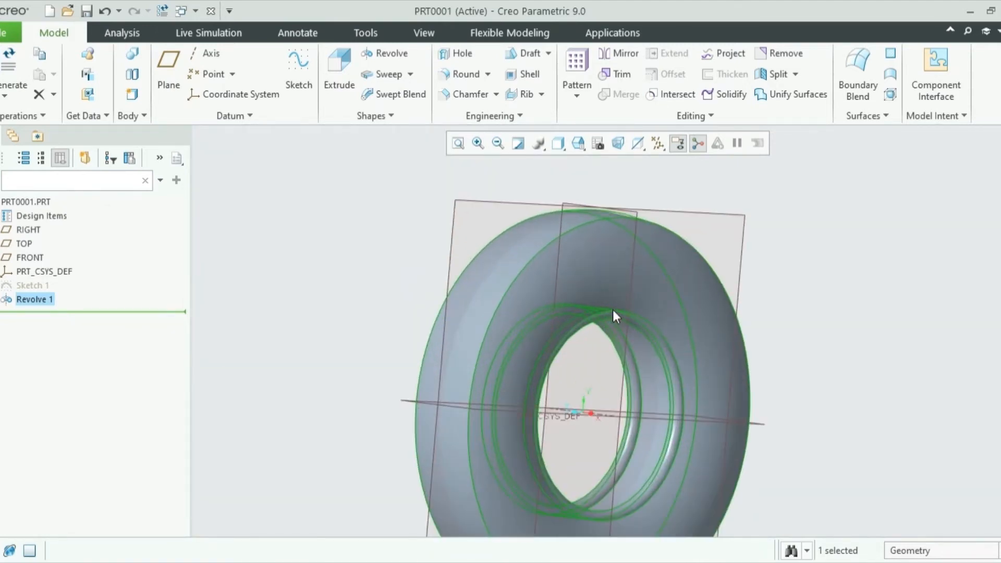
pyautogui.scroll(-3, 646, 403)
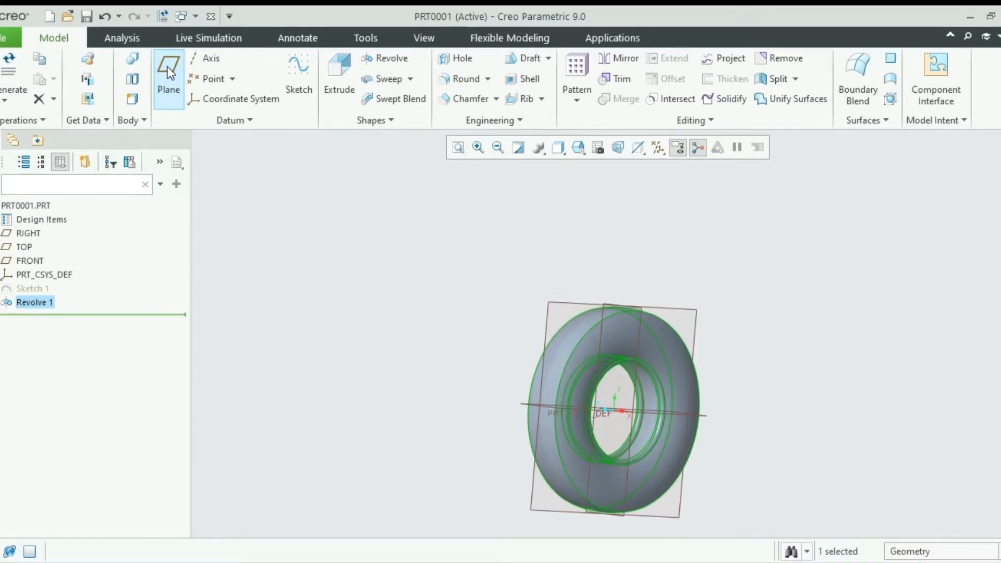
pyautogui.click(168, 73)
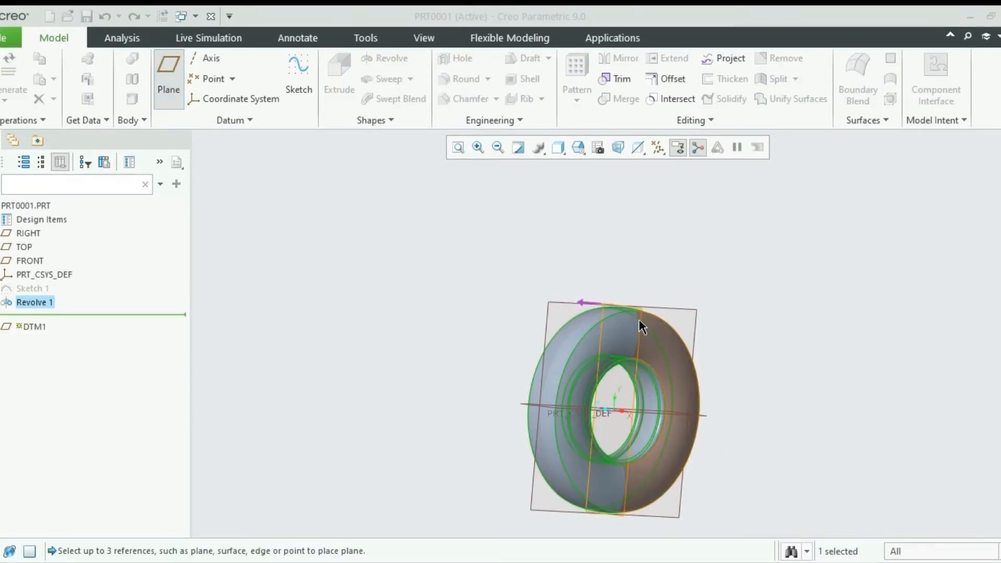
pyautogui.scroll(-3, 639, 320)
pyautogui.scroll(5, 642, 329)
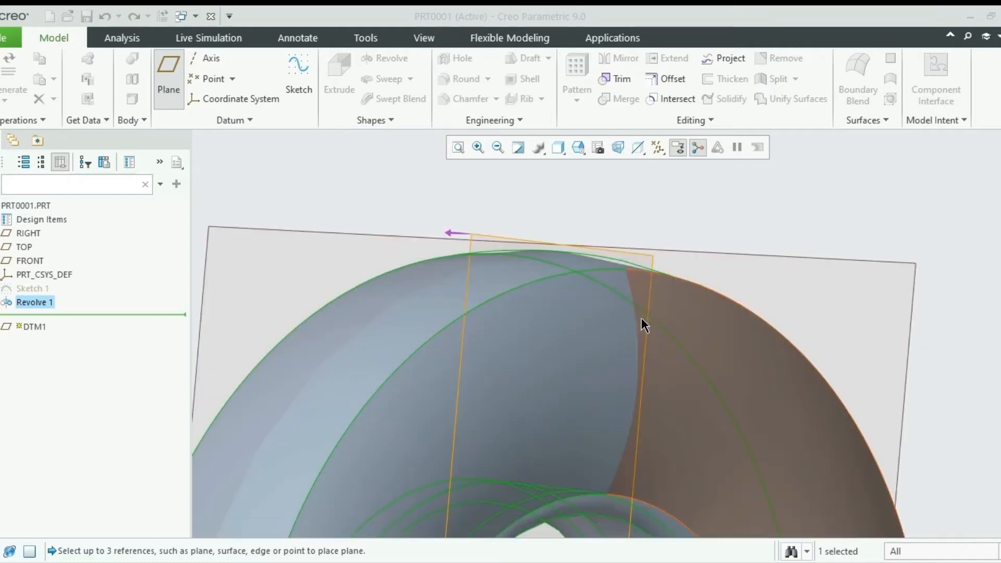
pyautogui.click(652, 255)
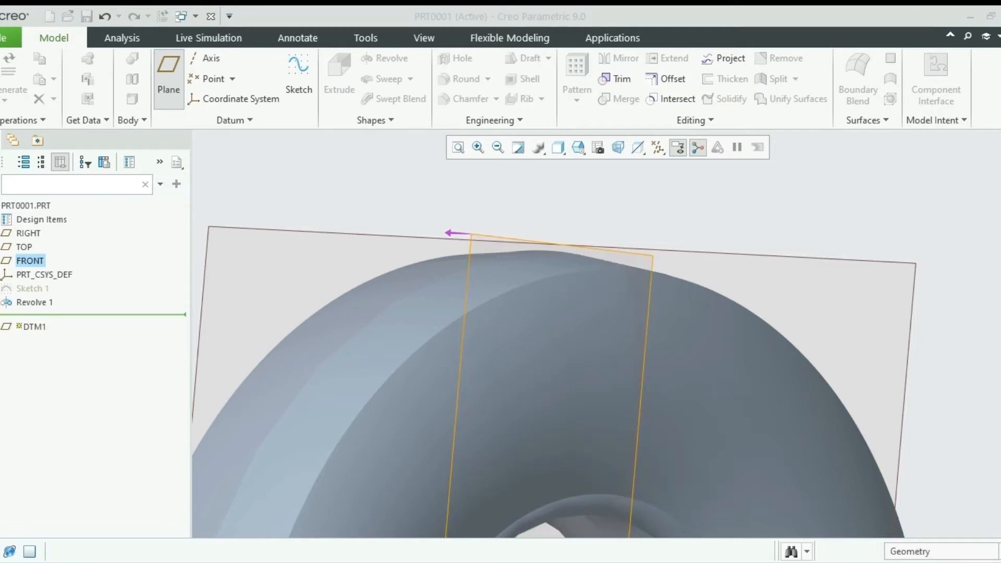
pyautogui.press('Return')
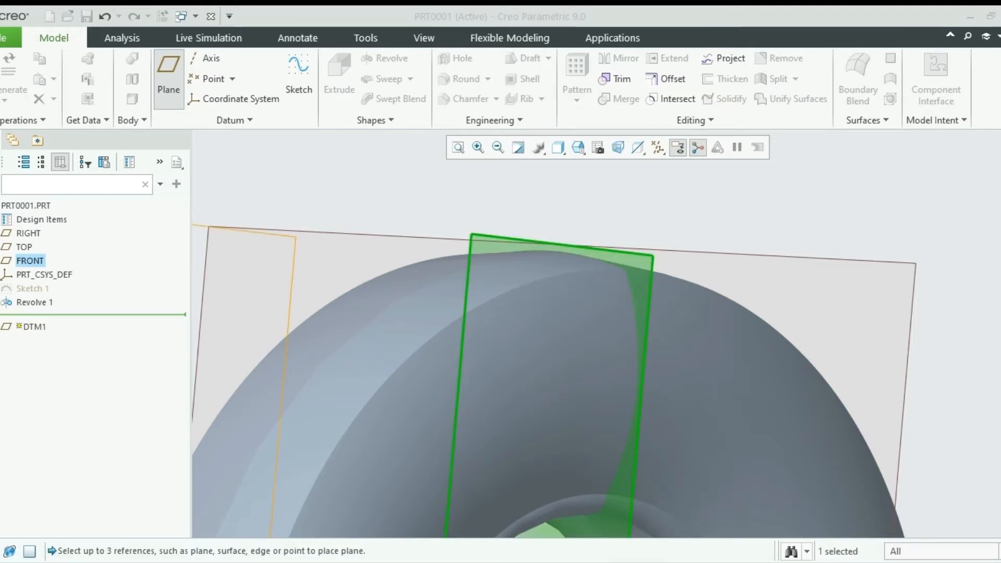
pyautogui.click(802, 388)
# Examine the new datum plane's position against the revolved ring from several angles
pyautogui.scroll(5, 802, 388)
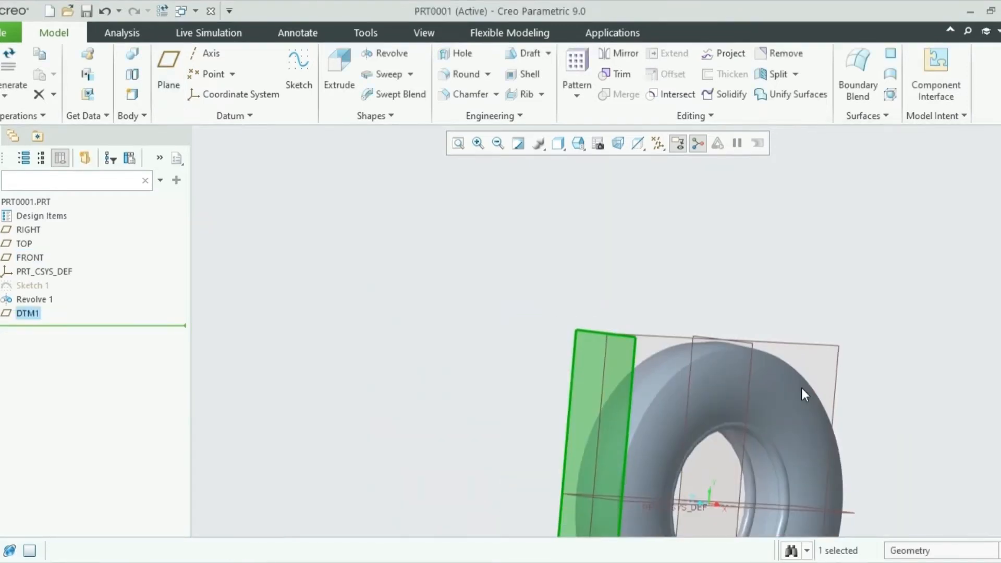
pyautogui.scroll(-5, 695, 251)
pyautogui.scroll(4, 715, 374)
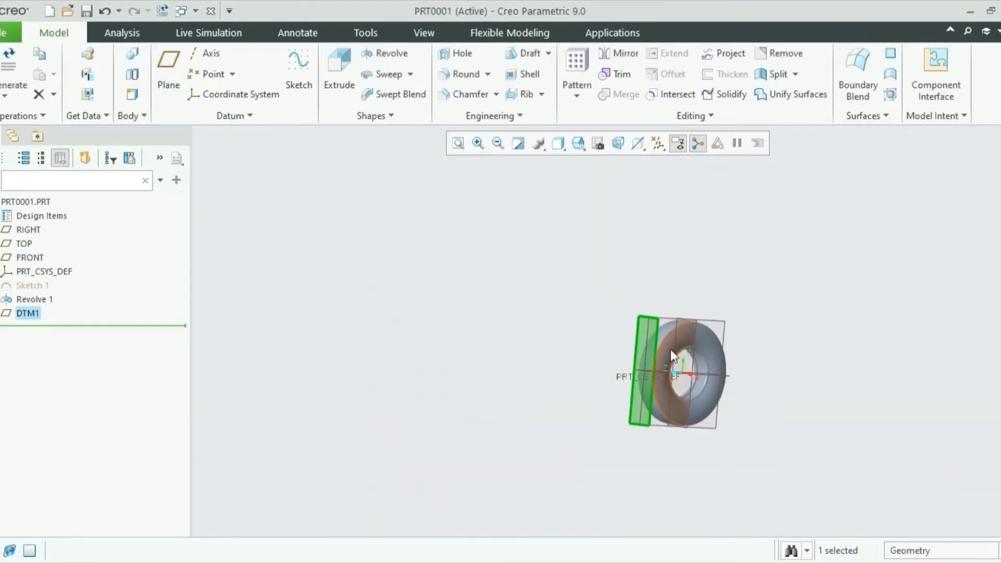
pyautogui.scroll(-5, 663, 393)
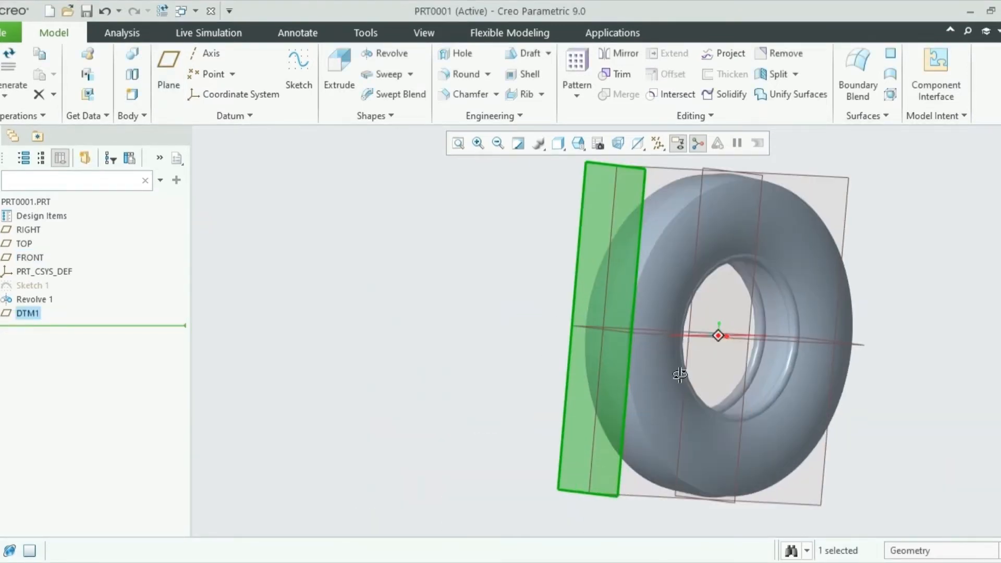
pyautogui.moveTo(664, 377)
pyautogui.mouseDown(button='middle')
pyautogui.moveTo(632, 375)
pyautogui.moveTo(651, 376)
pyautogui.moveTo(673, 334)
pyautogui.moveTo(665, 293)
pyautogui.moveTo(686, 264)
pyautogui.moveTo(675, 393)
pyautogui.mouseUp(button='middle')
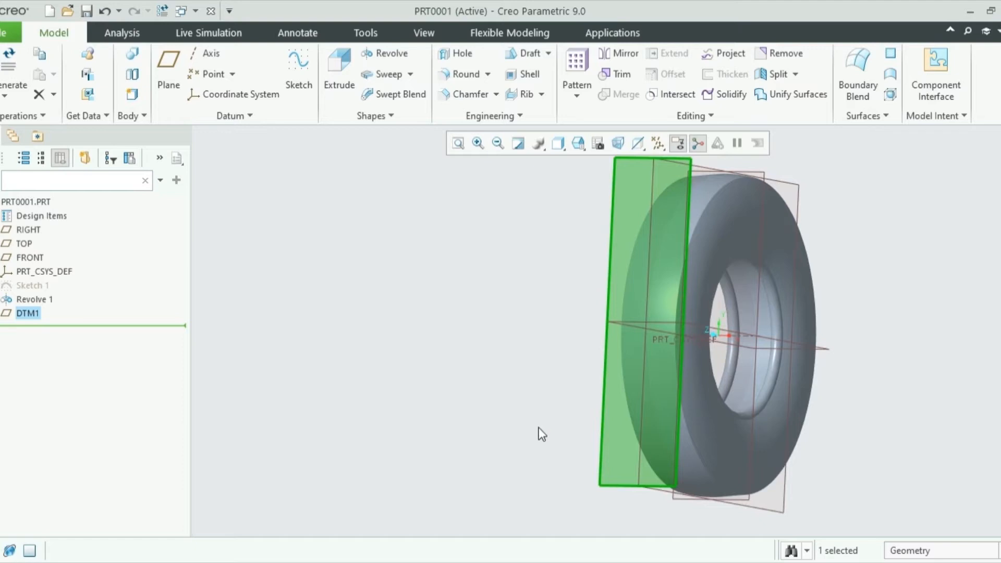
pyautogui.scroll(5, 539, 420)
pyautogui.scroll(-6, 584, 368)
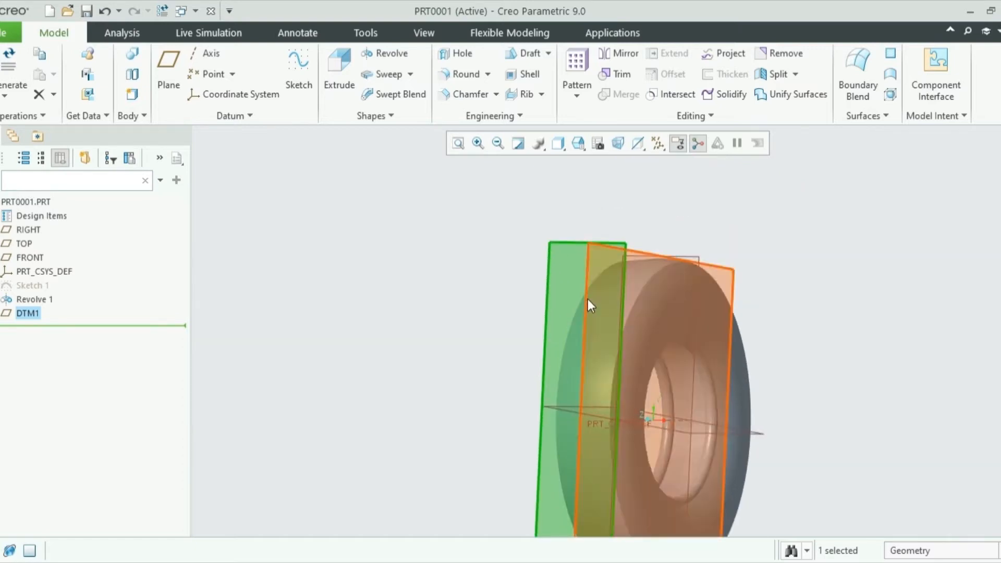
pyautogui.moveTo(588, 304); pyautogui.dragTo(717, 259, button='middle')
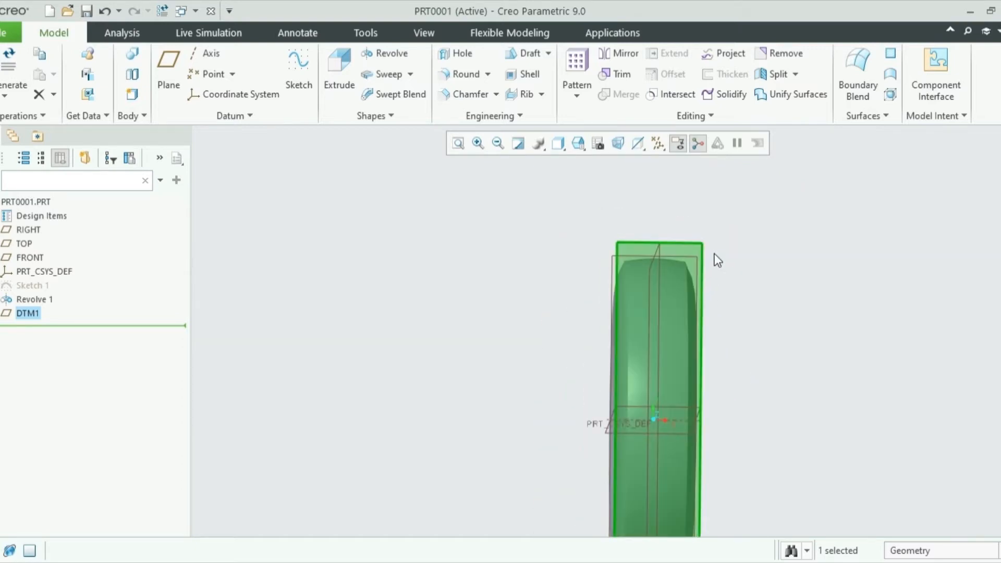
pyautogui.click(306, 63)
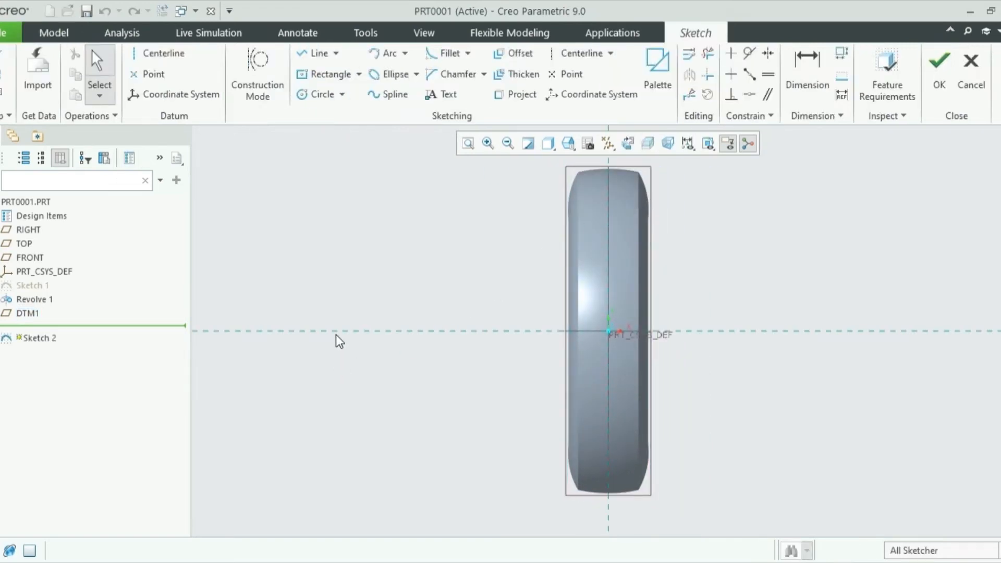
pyautogui.click(970, 77)
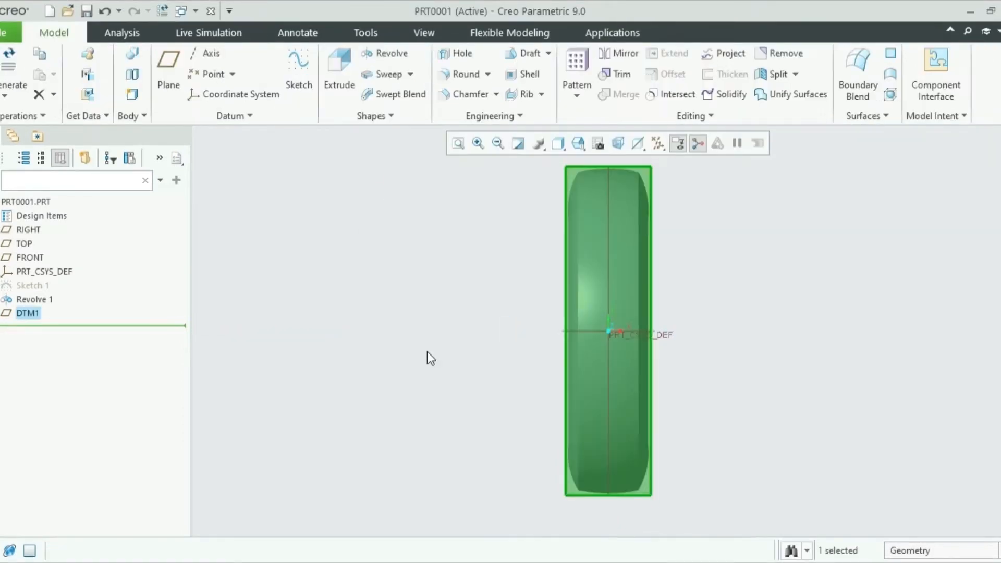
pyautogui.moveTo(574, 347); pyautogui.dragTo(509, 341, button='middle')
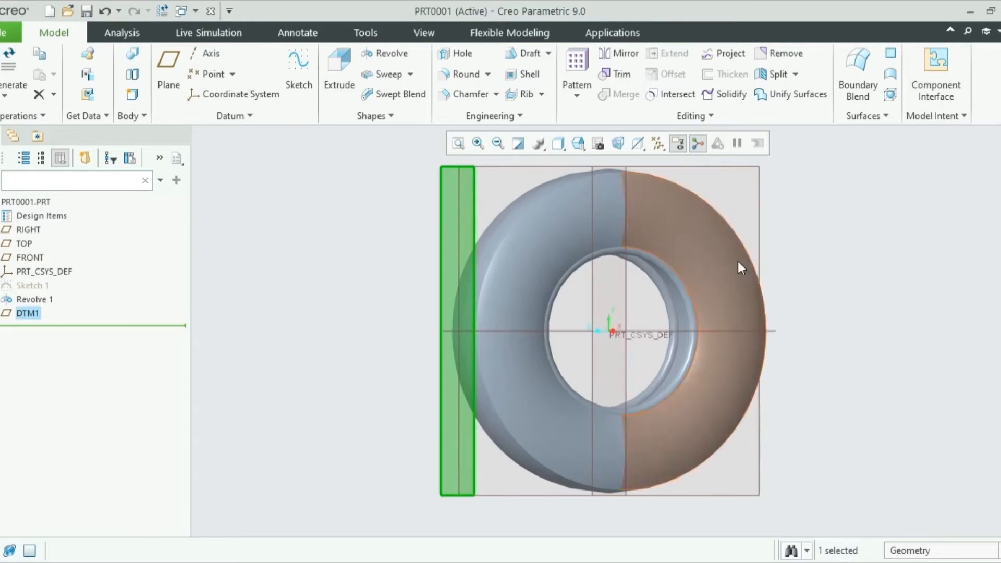
pyautogui.click(866, 238)
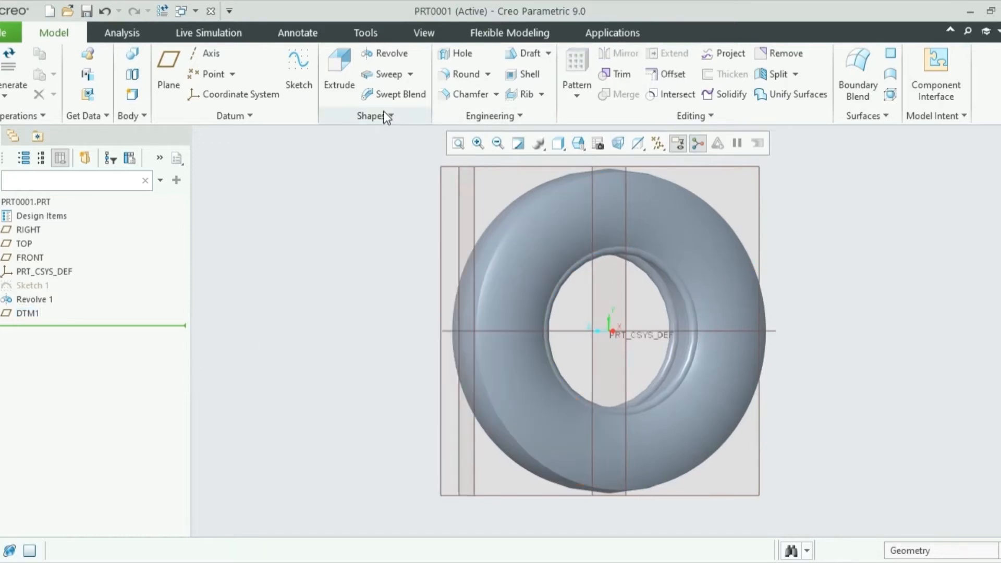
pyautogui.click(299, 65)
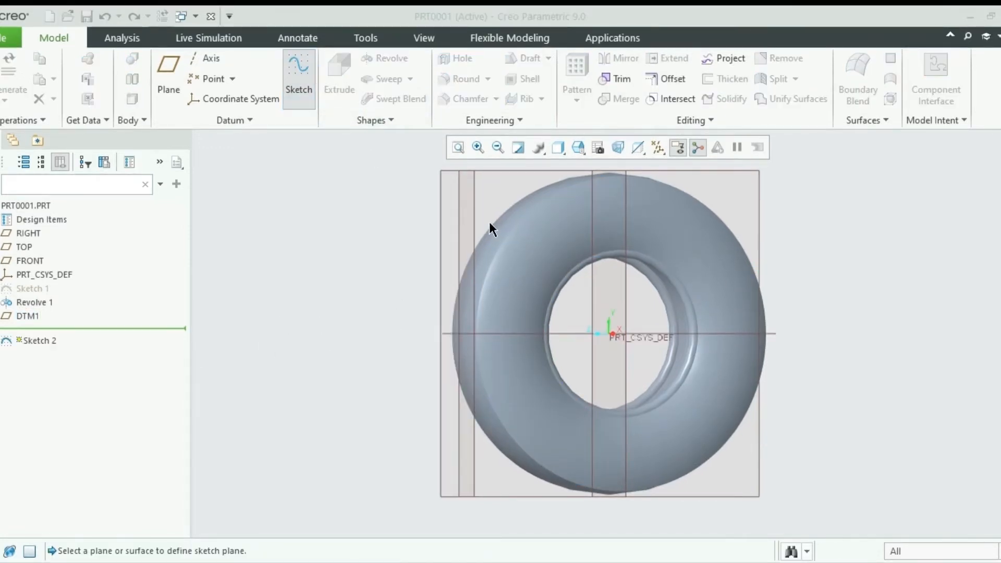
pyautogui.moveTo(490, 221); pyautogui.dragTo(453, 223, button='middle')
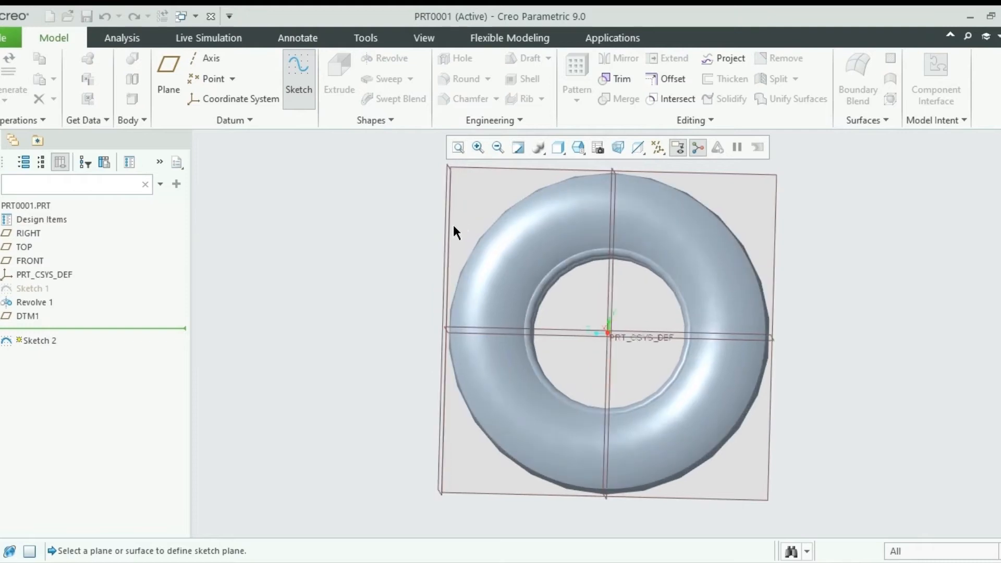
pyautogui.click(445, 228)
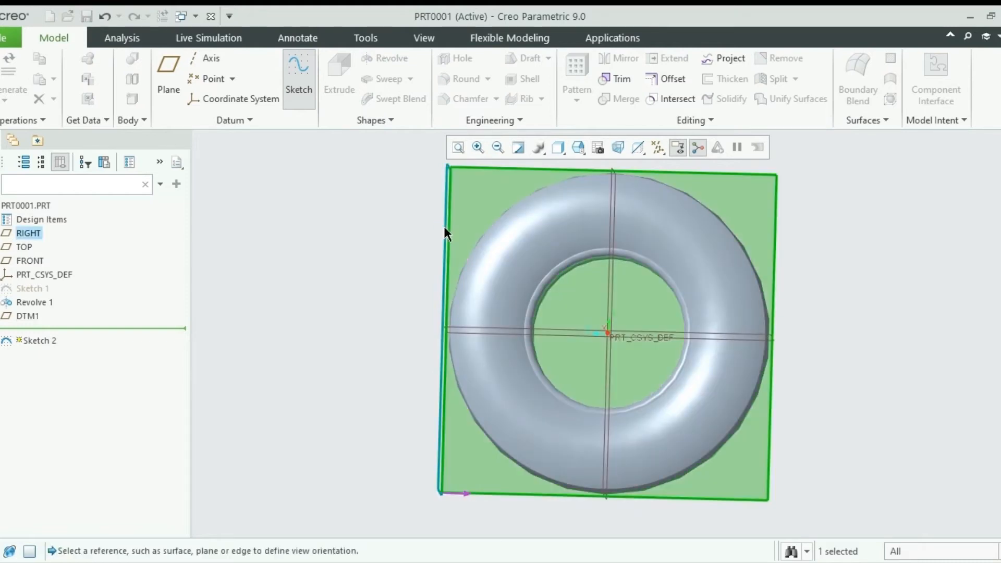
pyautogui.moveTo(486, 227); pyautogui.dragTo(545, 240, button='middle')
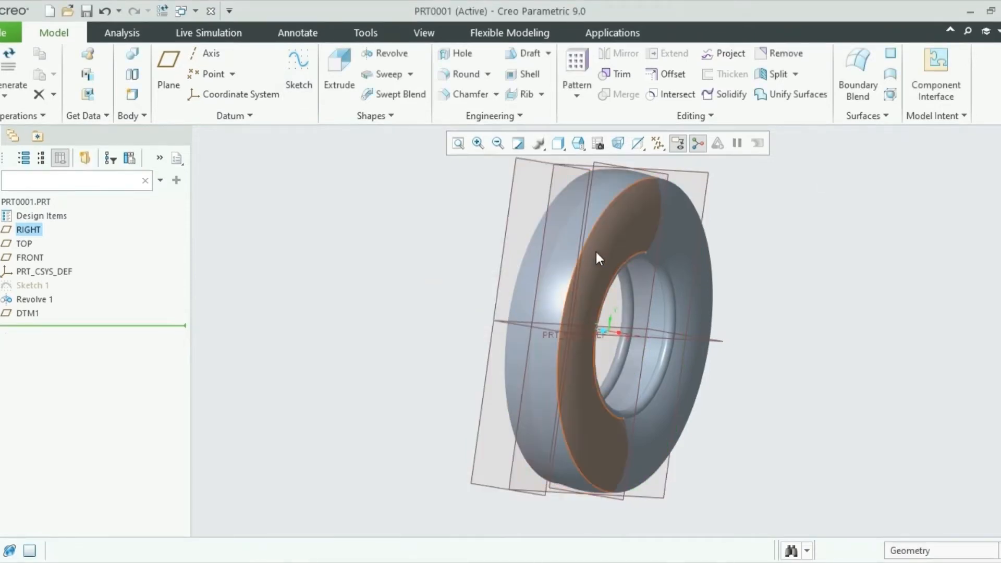
# Start a sketch on the offset datum plane DTM1, keeping the RIGHT plane as the orientation reference
pyautogui.moveTo(594, 250); pyautogui.dragTo(533, 233, button='middle')
pyautogui.click(309, 62)
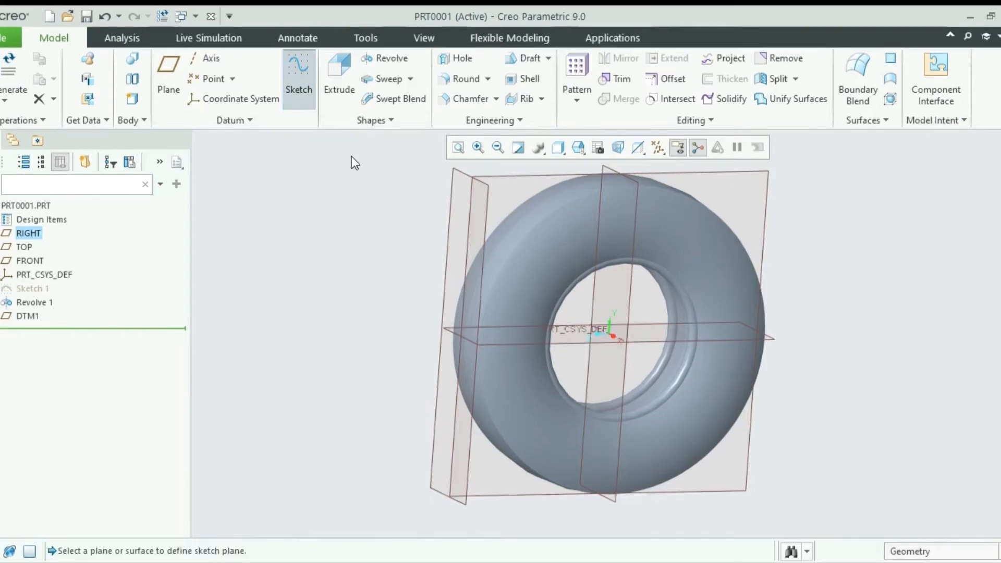
pyautogui.click(503, 198)
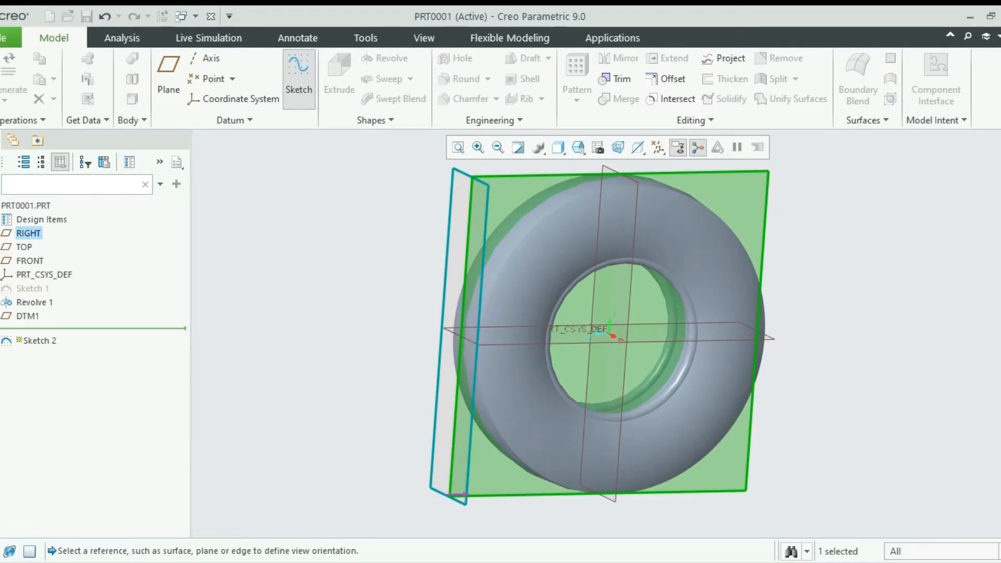
pyautogui.click(945, 357)
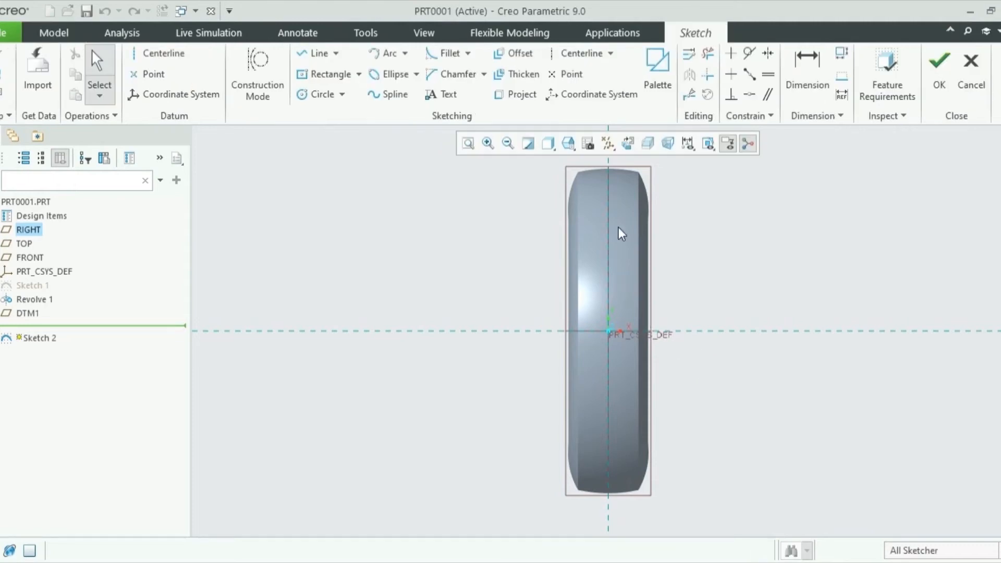
# Sketch a slanted line about 47 high at about 49° beside the vertical reference, running down to the horizontal reference
pyautogui.scroll(5, 620, 343)
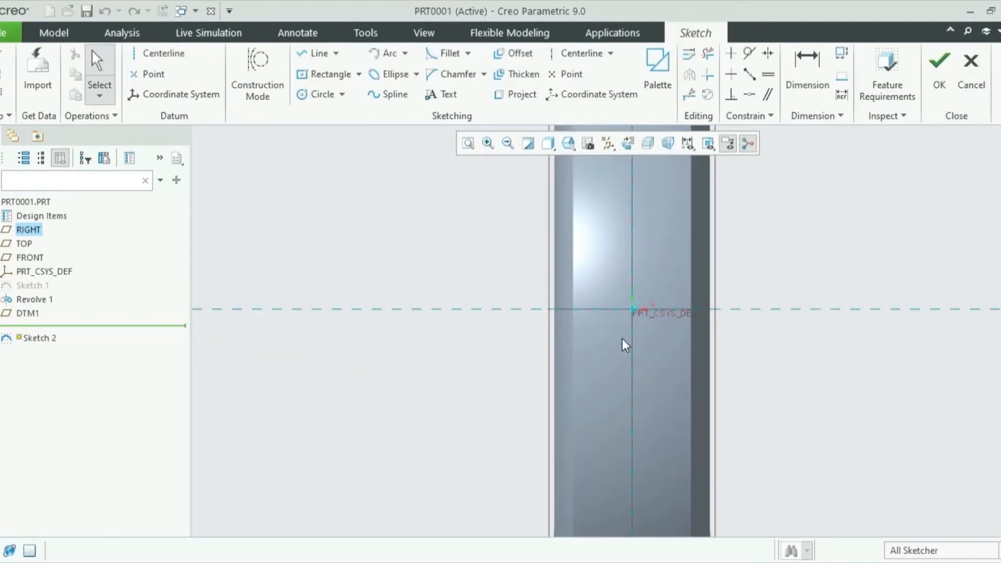
pyautogui.scroll(-3, 626, 329)
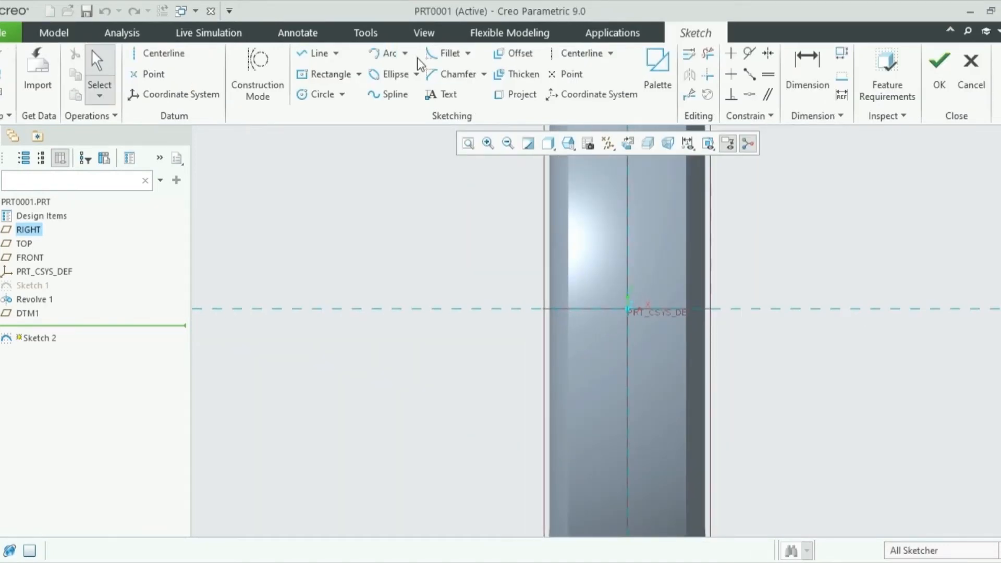
pyautogui.click(318, 53)
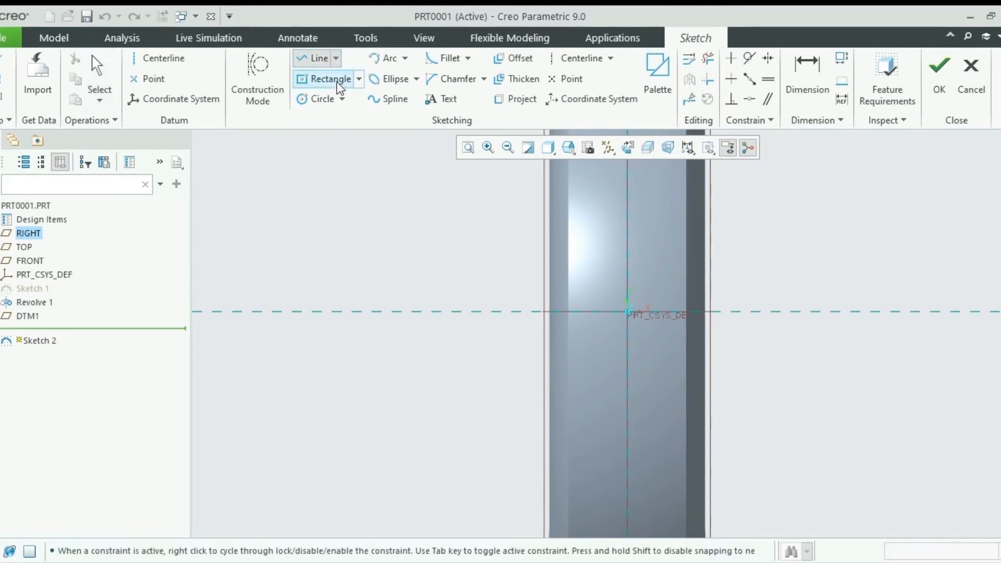
pyautogui.click(609, 272)
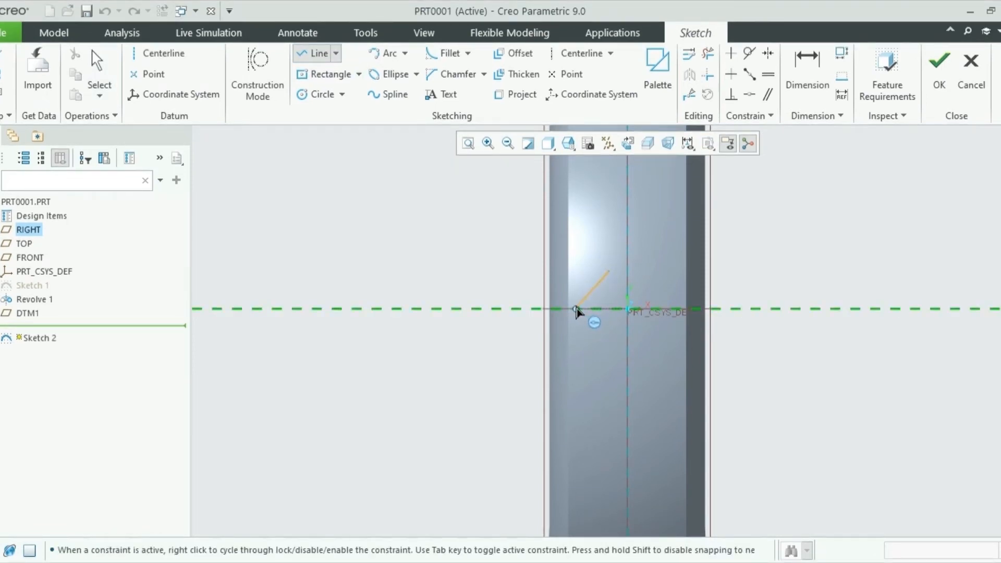
pyautogui.scroll(-3, 576, 311)
pyautogui.scroll(5, 576, 312)
pyautogui.scroll(4, 576, 312)
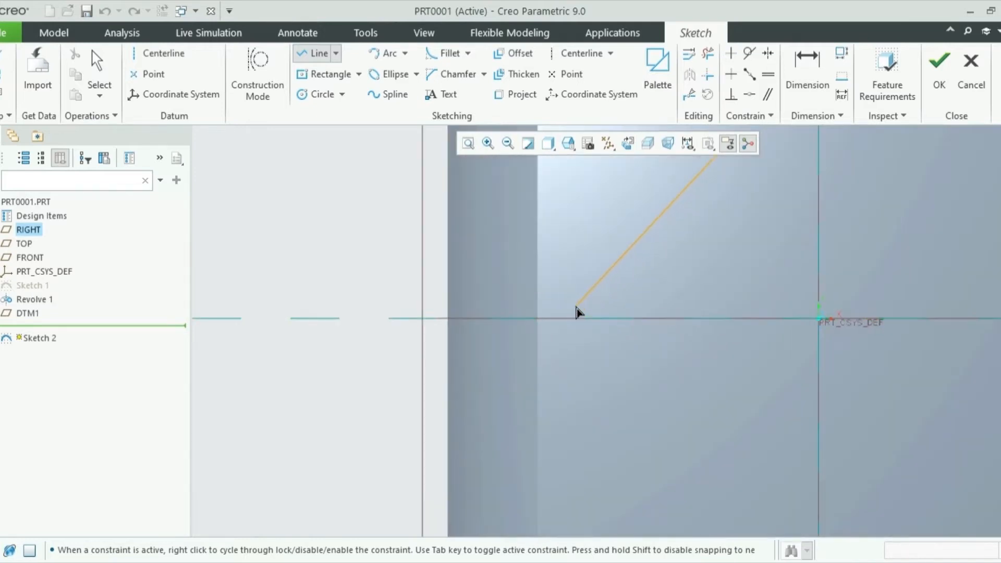
pyautogui.middleClick(495, 395)
pyautogui.scroll(-5, 578, 360)
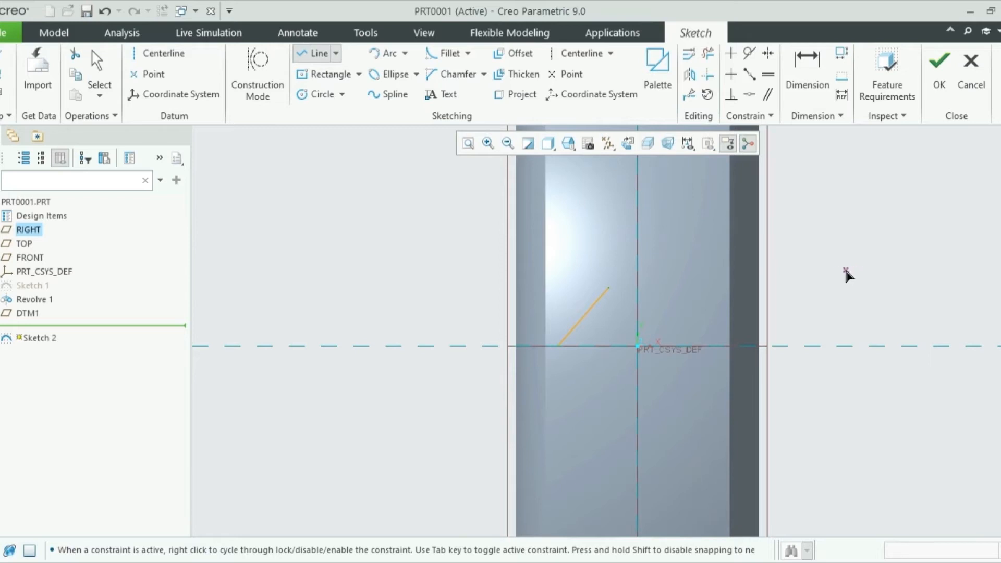
pyautogui.middleClick(845, 277)
# Set the line's upper endpoint 14.6 from the vertical reference and its angle to the horizontal reference to 45°
pyautogui.scroll(3, 615, 297)
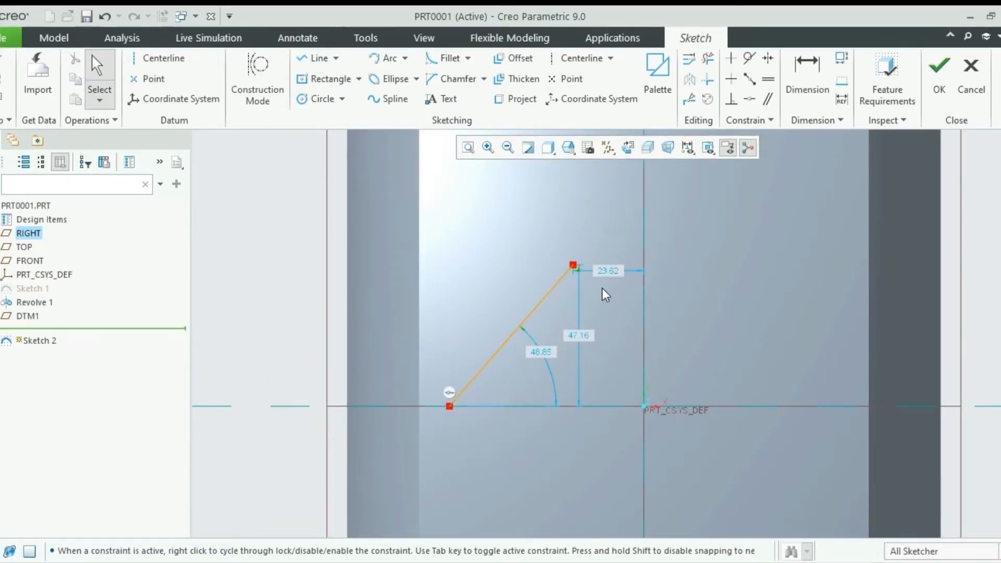
pyautogui.doubleClick(609, 271)
pyautogui.write('14.')
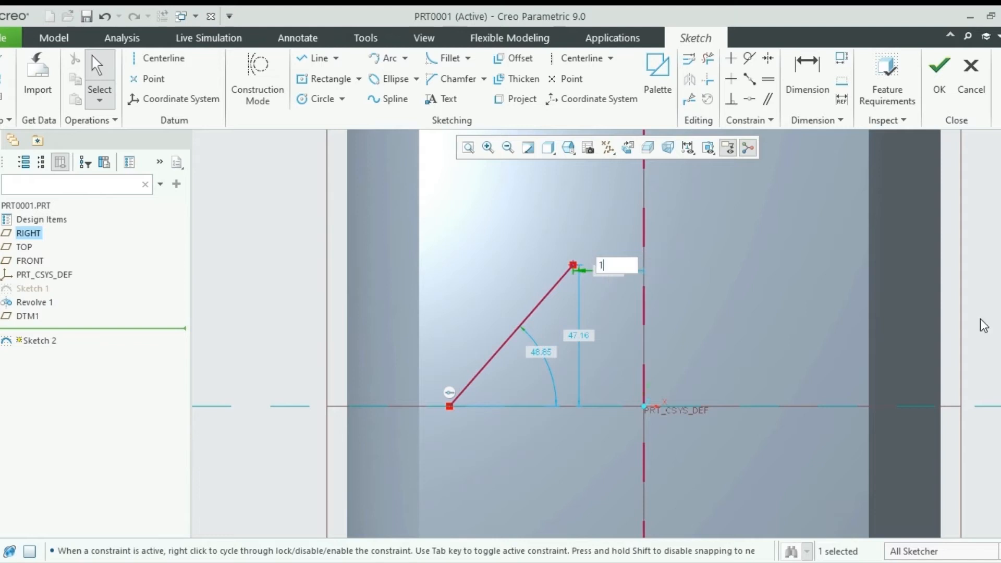
pyautogui.write('6')
pyautogui.press('Return')
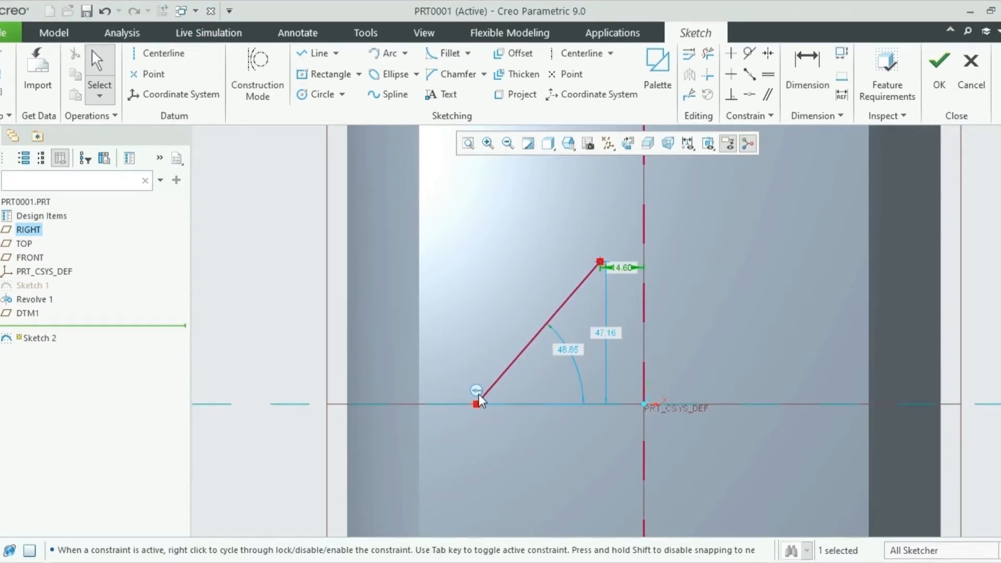
pyautogui.doubleClick(570, 349)
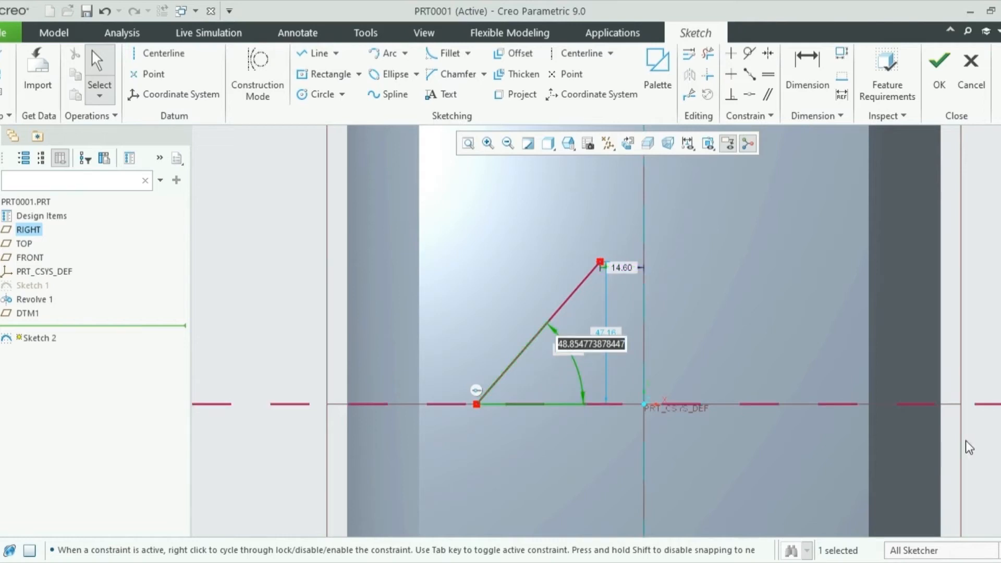
pyautogui.write('45')
pyautogui.press('Return')
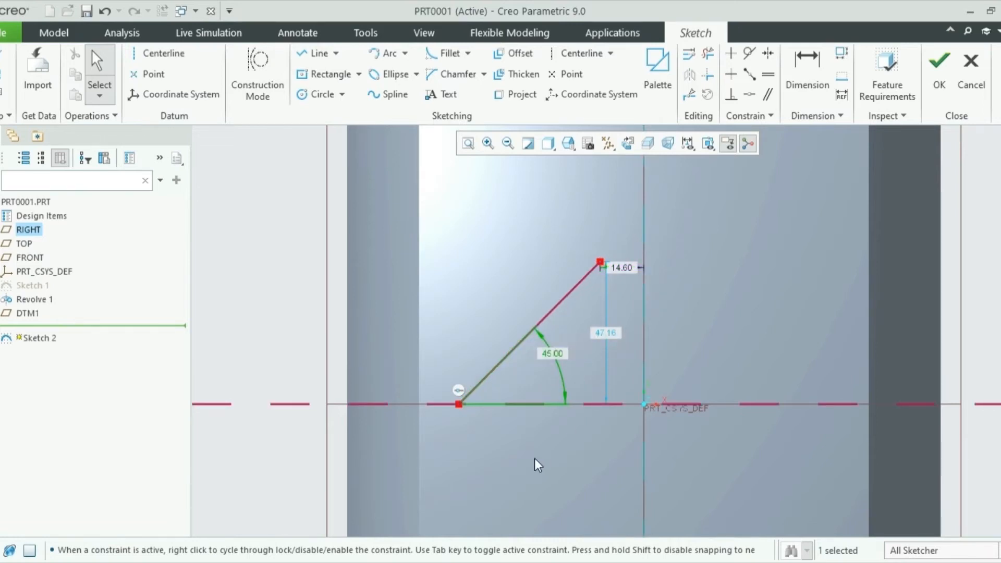
# Dimension the line's lower endpoint from the vertical reference and set the distance to 50
pyautogui.click(808, 66)
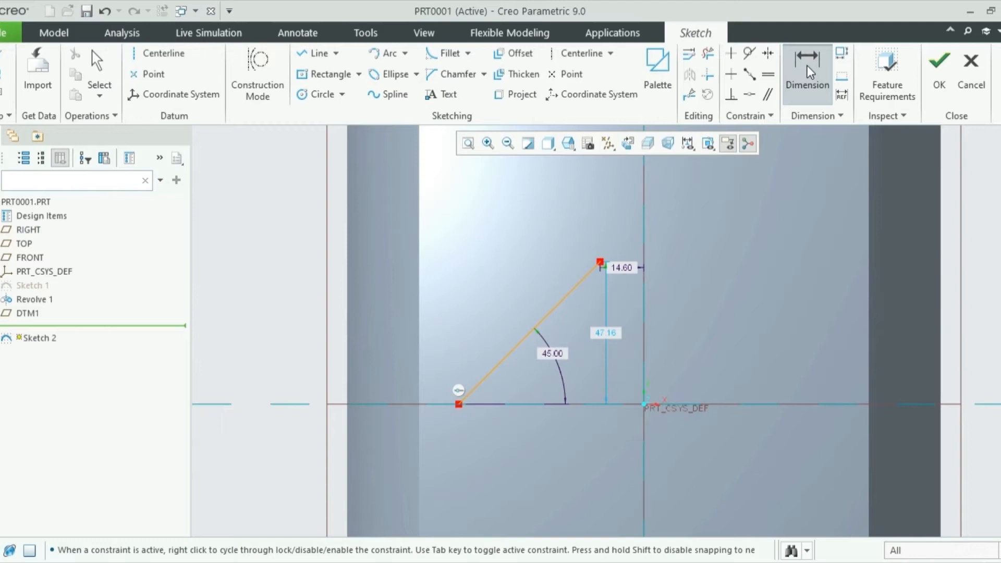
pyautogui.click(460, 404)
pyautogui.click(644, 464)
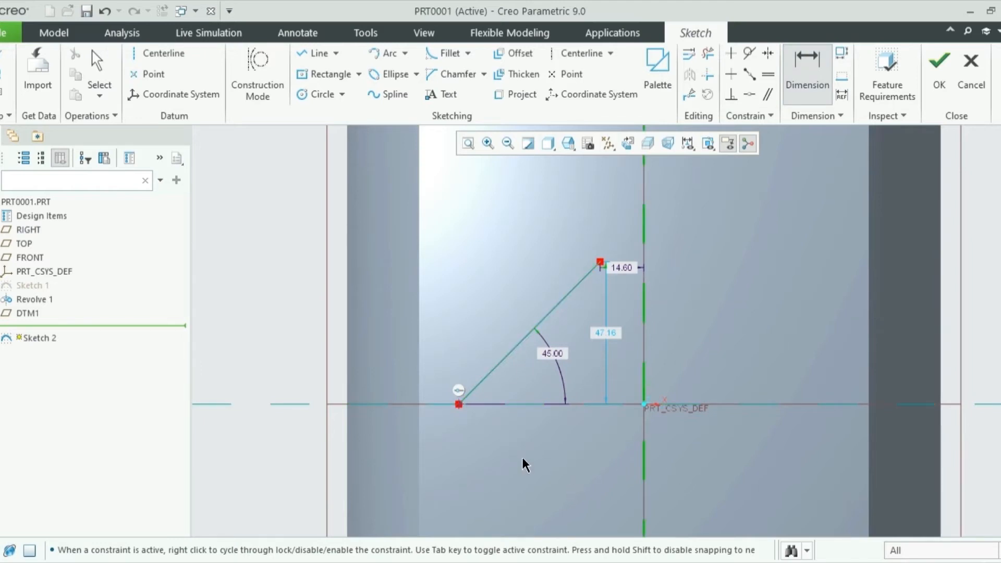
pyautogui.middleClick(541, 459)
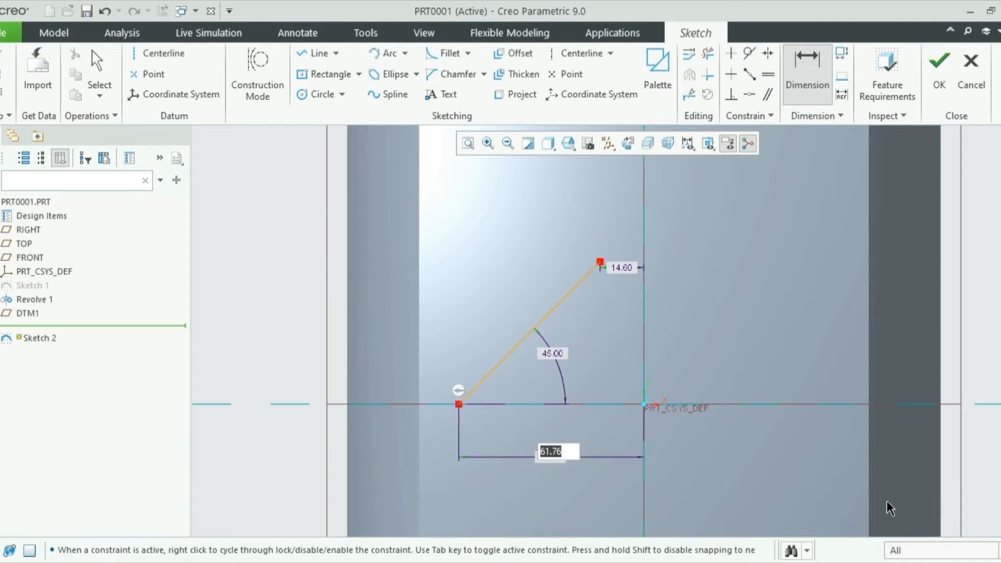
pyautogui.write('50')
pyautogui.press('Return')
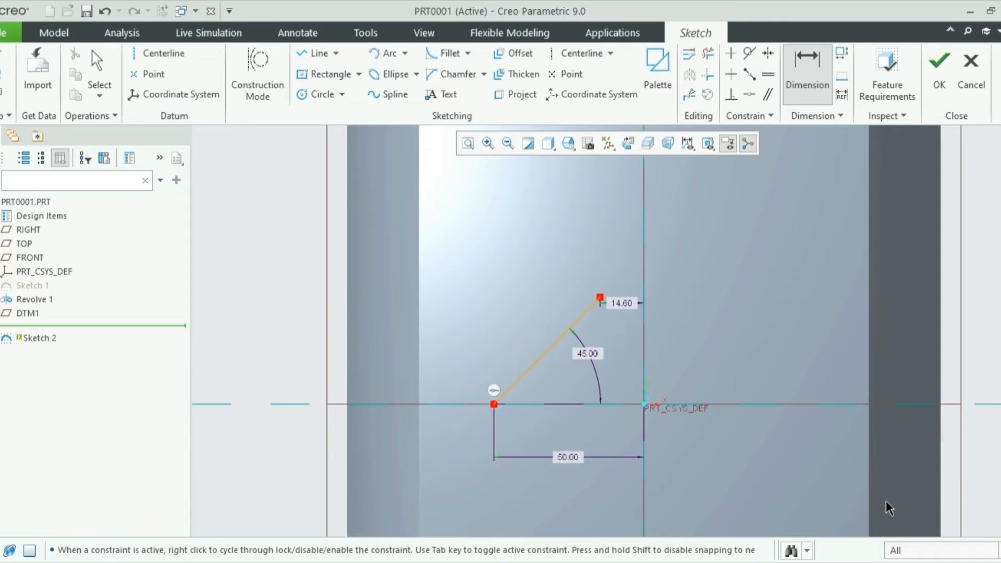
# Examine the sketched line's position against the revolved ring from several angles, and restore the 2D sketch orientation
pyautogui.scroll(-4, 503, 383)
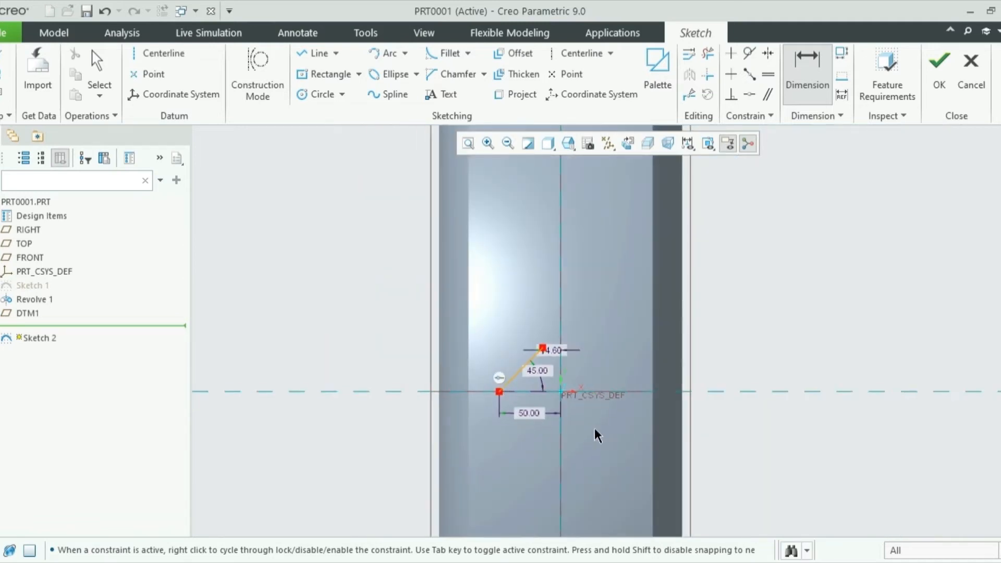
pyautogui.scroll(2, 593, 427)
pyautogui.scroll(-6, 607, 412)
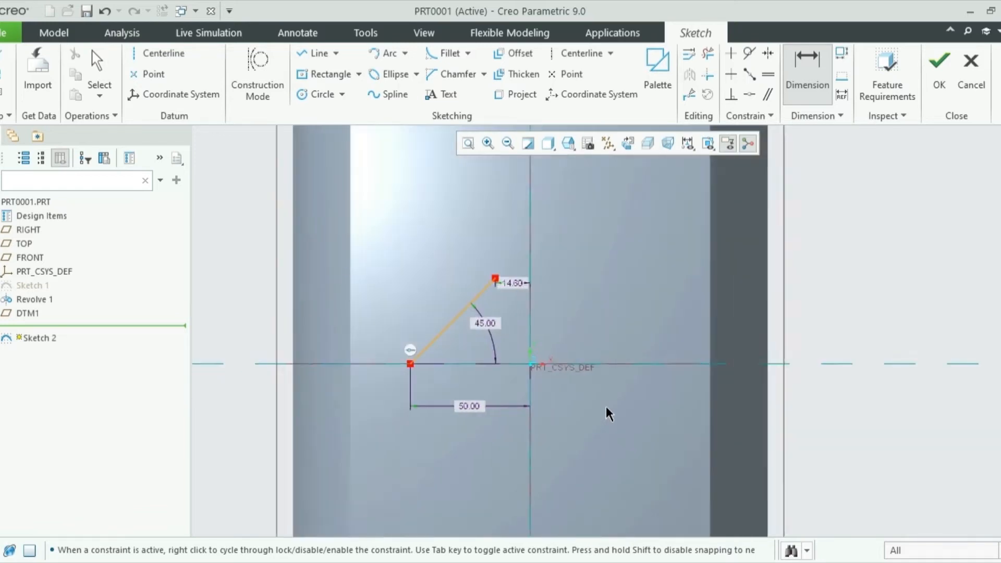
pyautogui.moveTo(662, 445); pyautogui.dragTo(582, 446, button='middle')
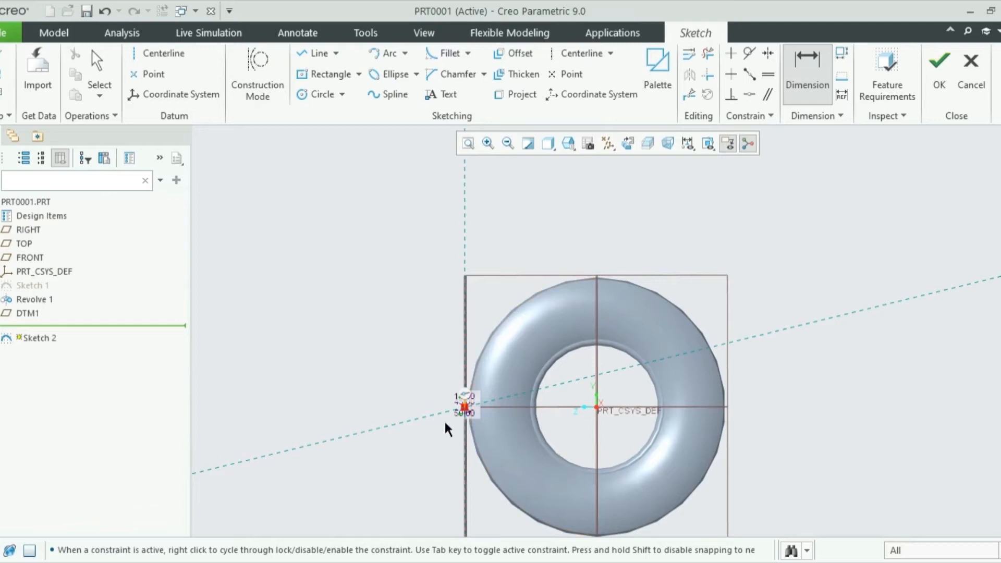
pyautogui.scroll(6, 463, 412)
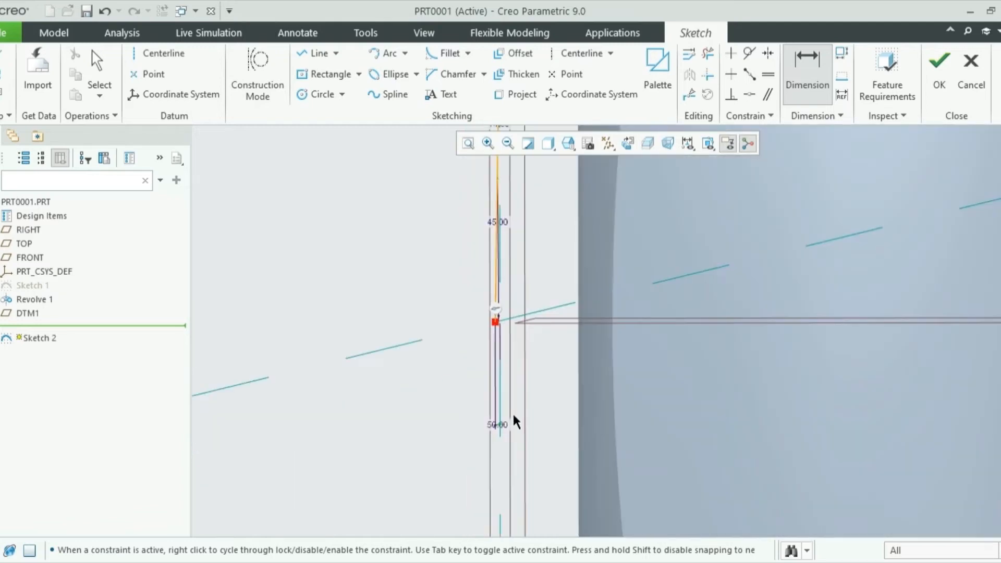
pyautogui.moveTo(571, 416); pyautogui.dragTo(698, 414, button='middle')
pyautogui.scroll(-5, 576, 416)
pyautogui.scroll(-6, 575, 418)
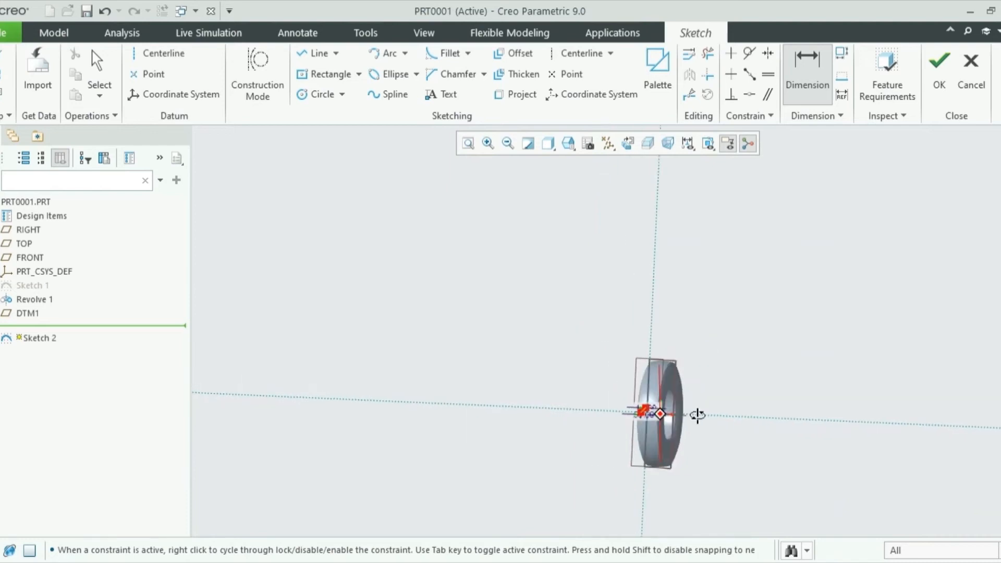
pyautogui.click(629, 145)
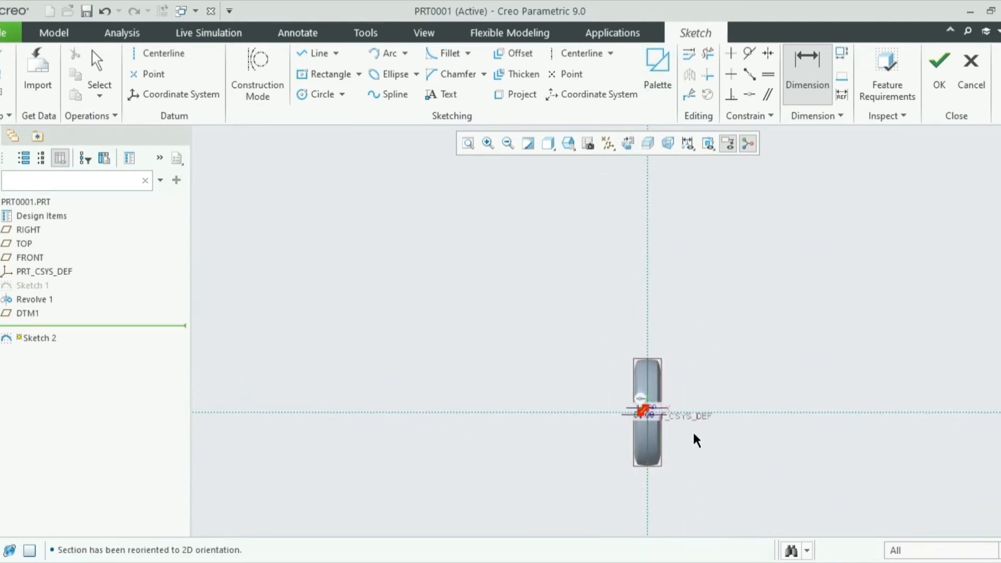
pyautogui.scroll(5, 693, 431)
pyautogui.scroll(3, 510, 374)
pyautogui.scroll(3, 501, 359)
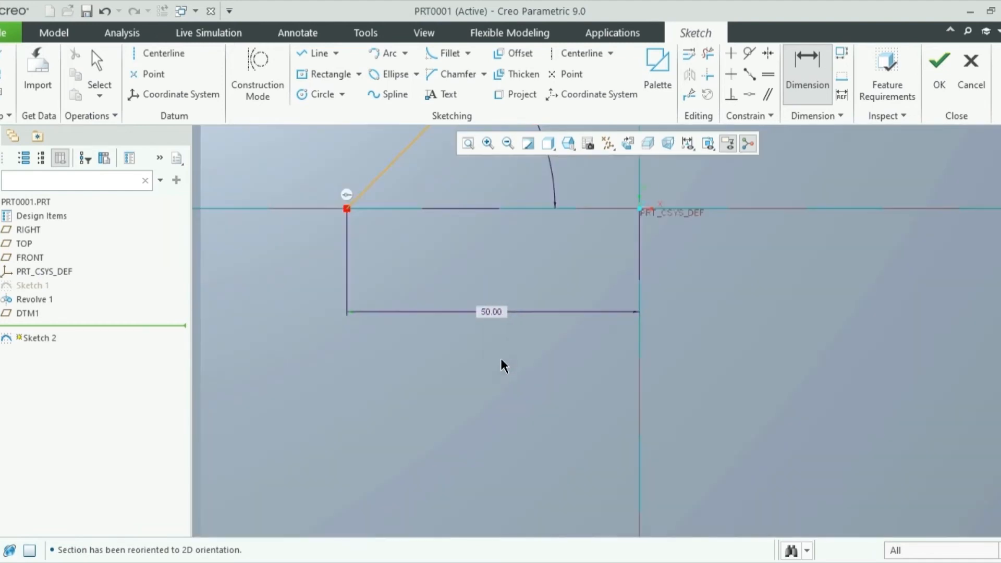
pyautogui.scroll(-2, 906, 415)
pyautogui.scroll(3, 737, 308)
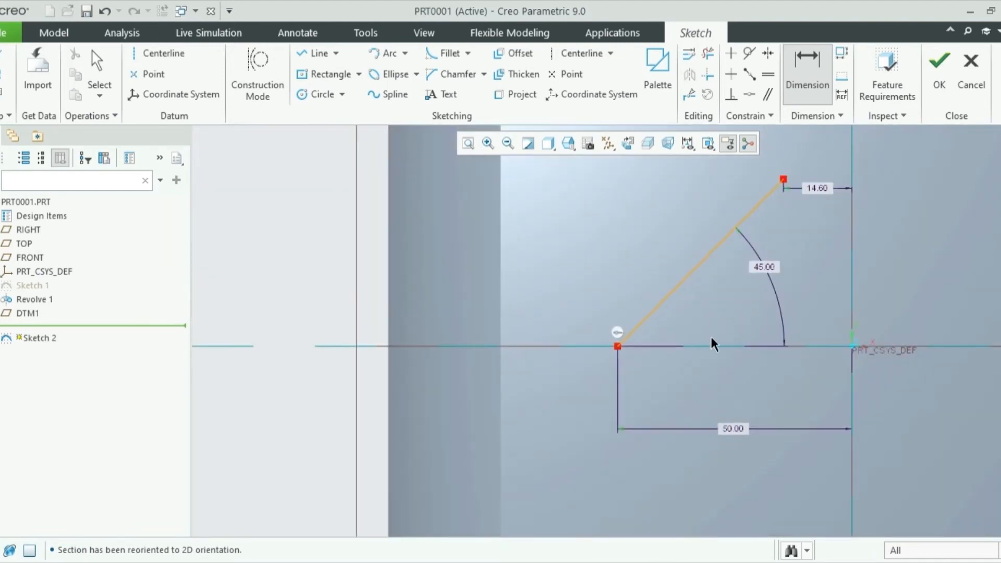
# Continue the slanted line below the horizontal reference with a collinear segment of equal length starting at its lower endpoint
pyautogui.scroll(-4, 652, 363)
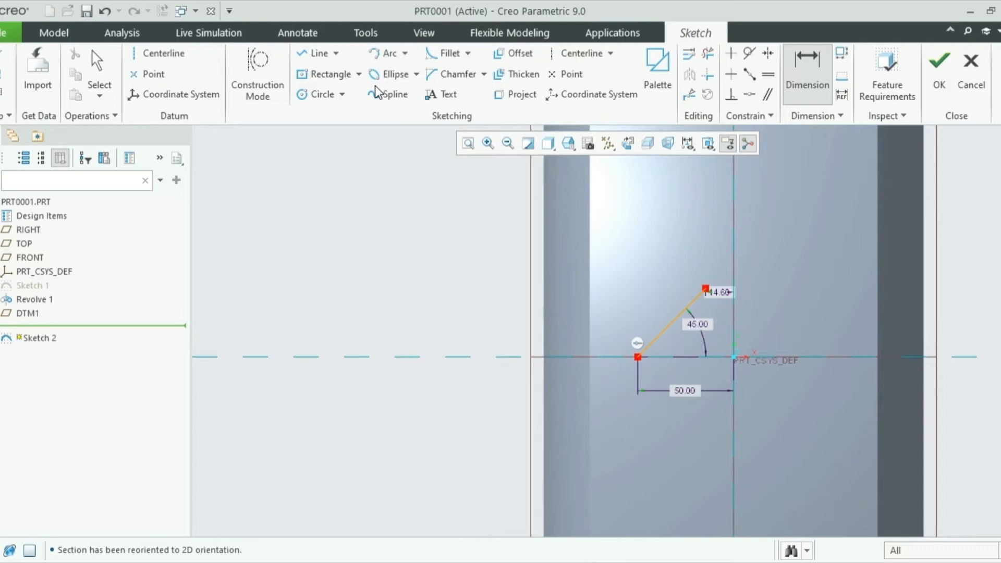
pyautogui.click(320, 55)
pyautogui.click(637, 358)
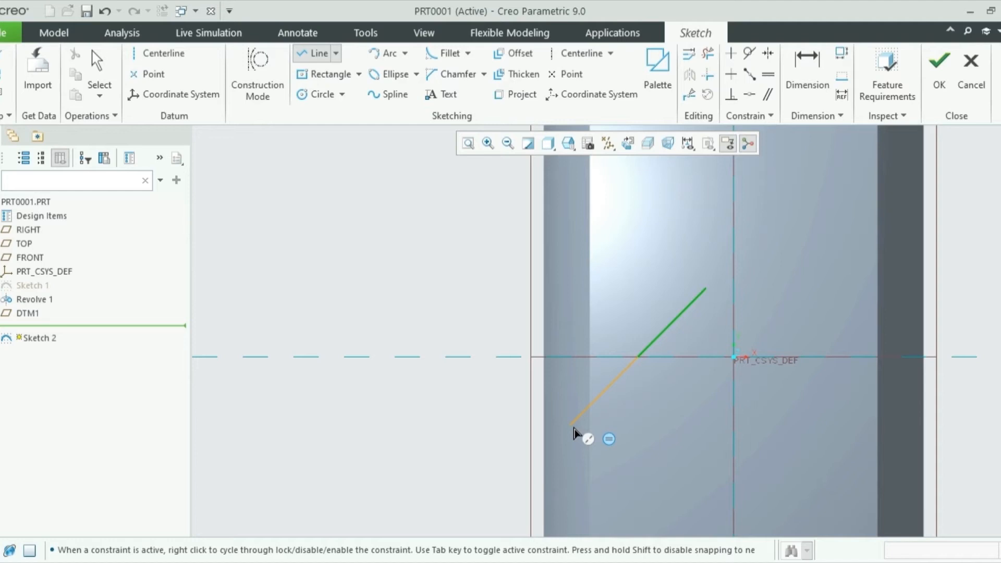
pyautogui.click(574, 428)
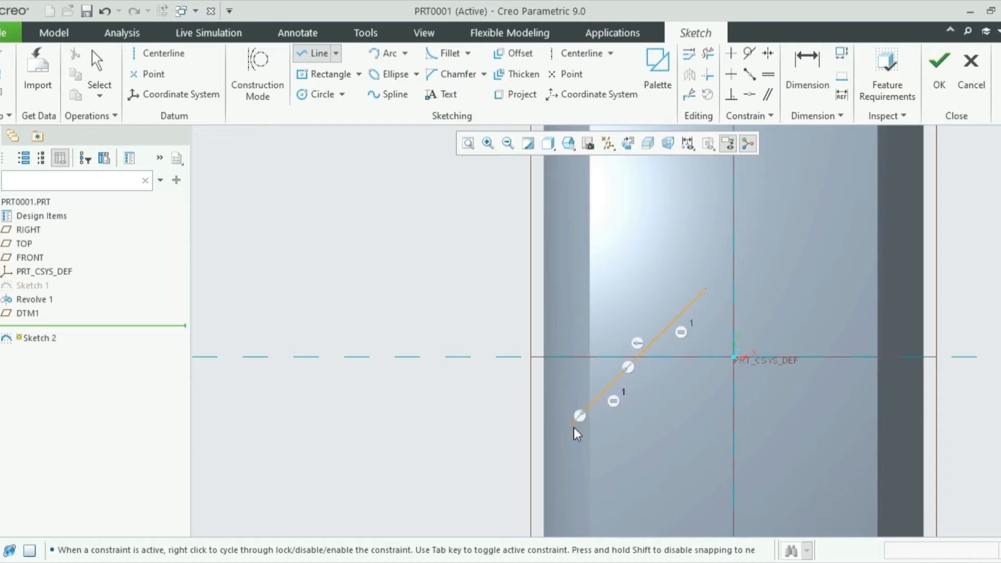
pyautogui.middleClick(655, 373)
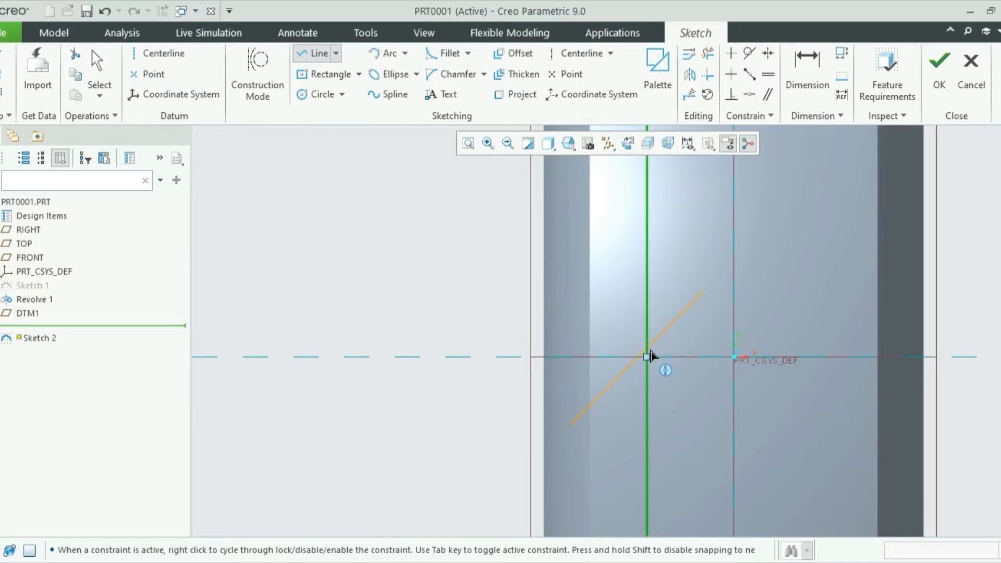
pyautogui.click(686, 310)
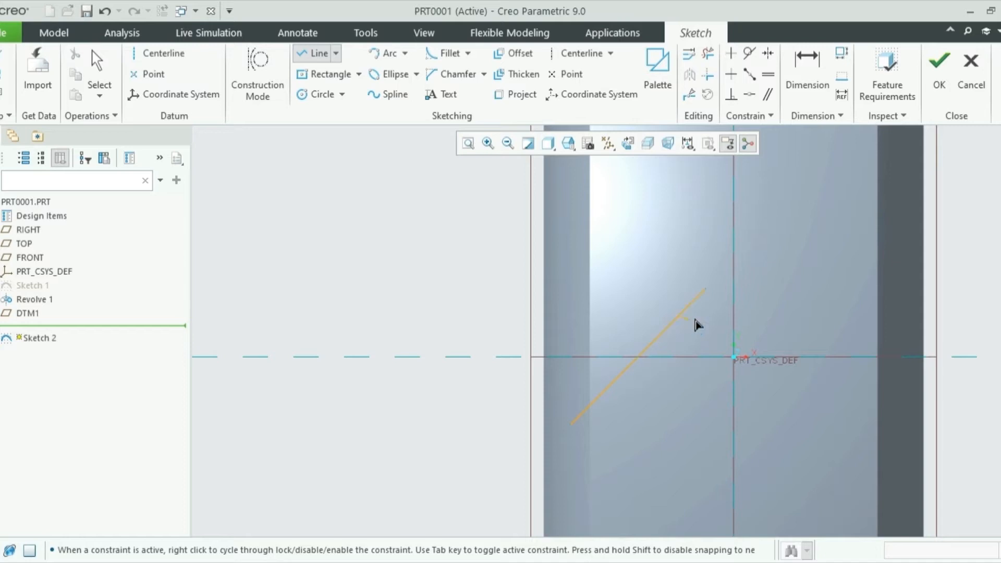
# Offset the slanted line's upper segment toward its upper-left side and set the offset distance to 15
pyautogui.middleClick(682, 320)
pyautogui.middleClick(680, 326)
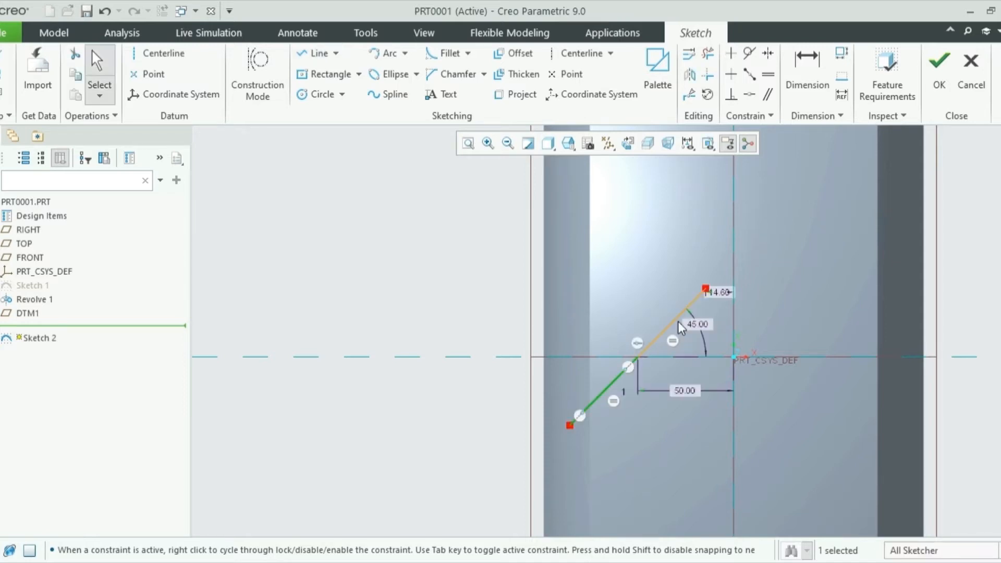
pyautogui.click(678, 317)
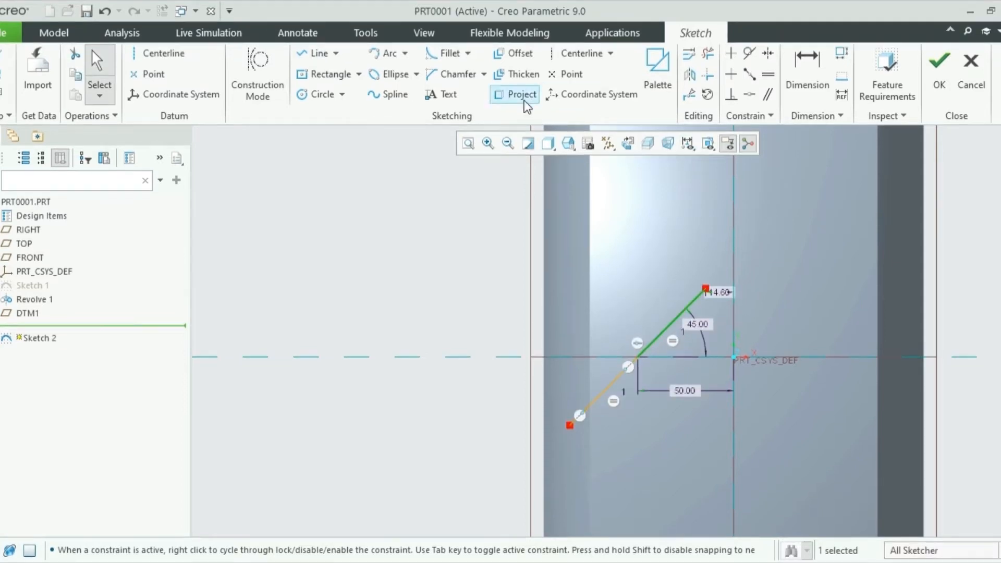
pyautogui.click(517, 55)
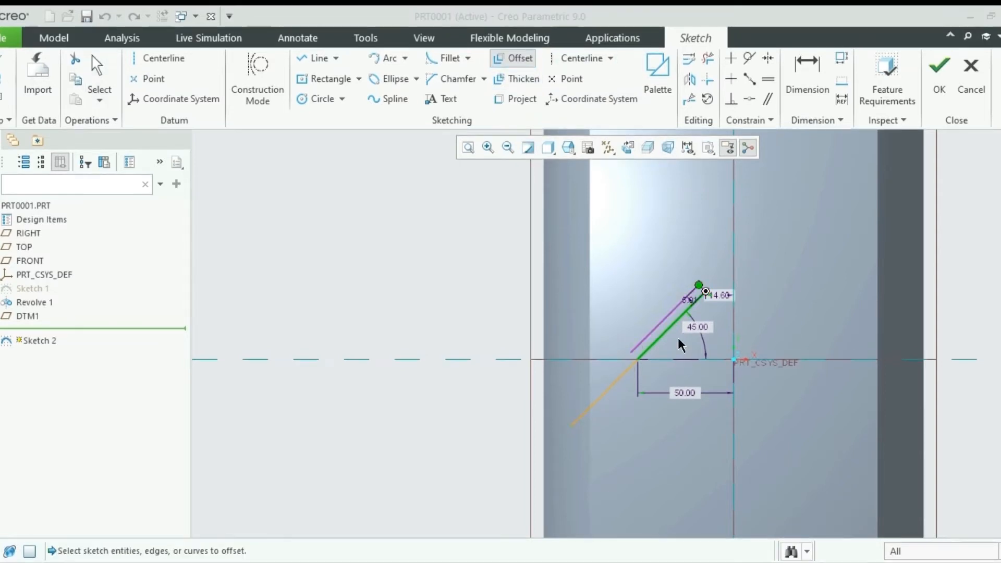
pyautogui.click(705, 291)
pyautogui.scroll(3, 687, 310)
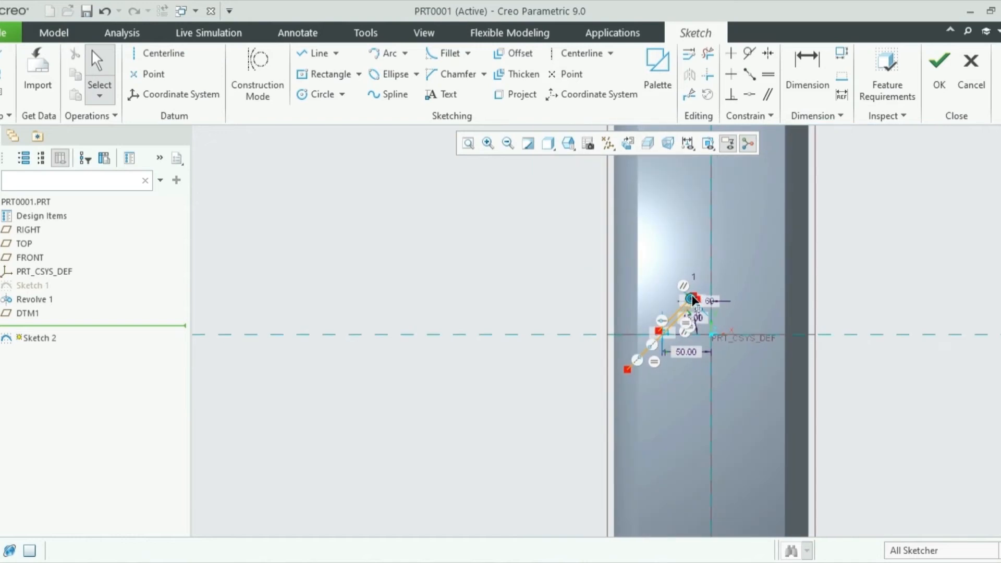
pyautogui.scroll(3, 699, 313)
pyautogui.doubleClick(660, 292)
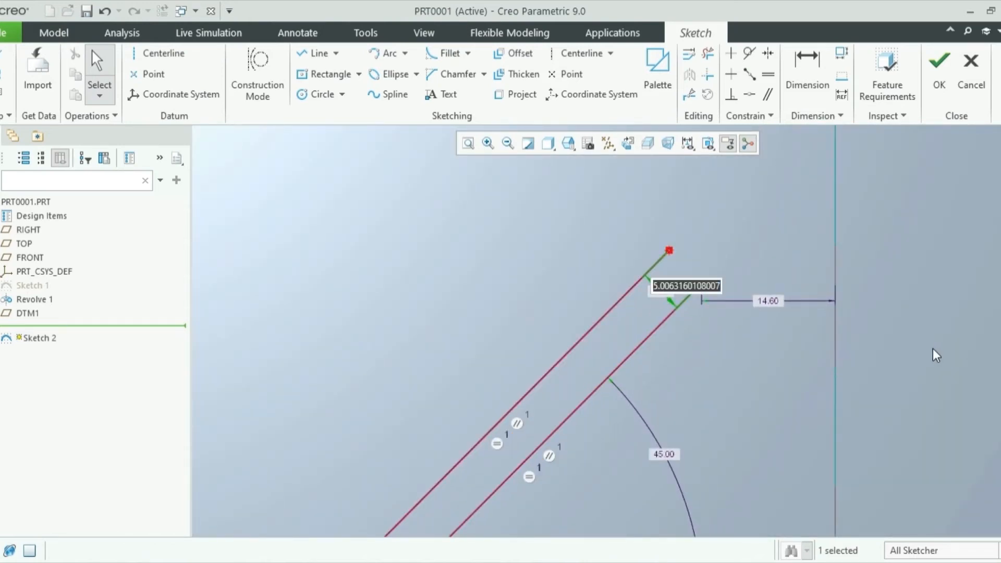
pyautogui.write('15')
pyautogui.press('Return')
# Offset the slanted line's lower segment toward the same upper-left side and set the offset distance to 15
pyautogui.scroll(-5, 797, 280)
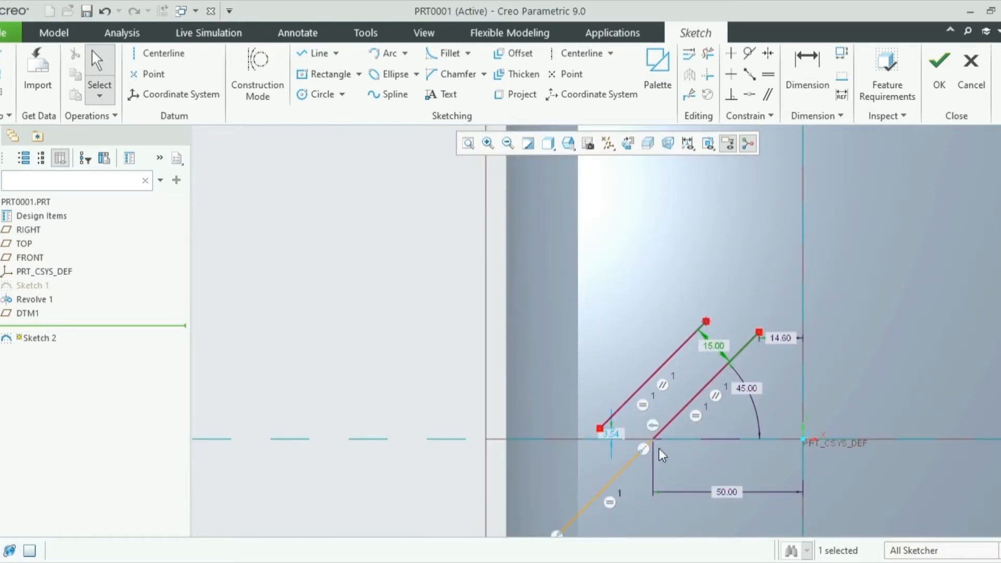
pyautogui.scroll(-1, 611, 457)
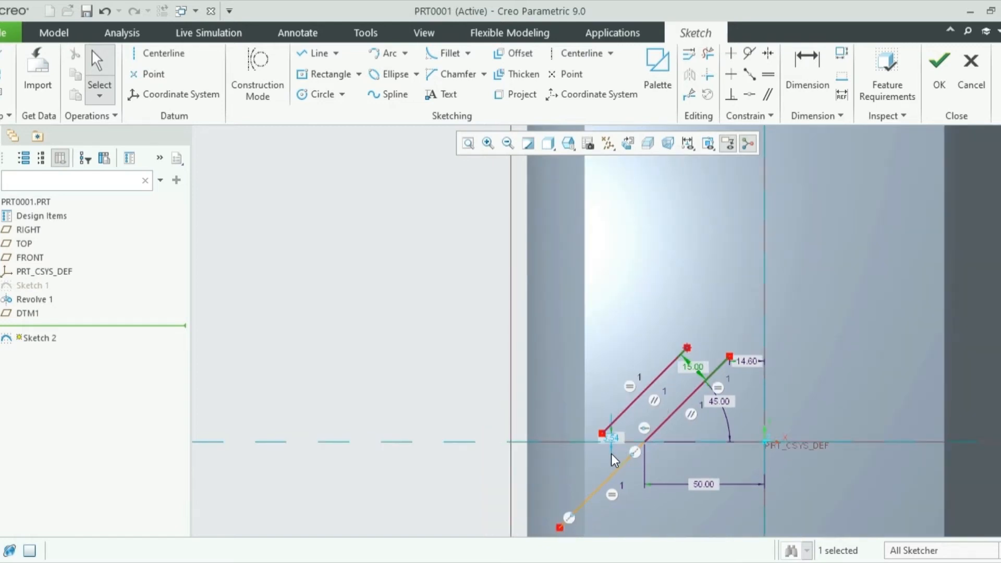
pyautogui.scroll(4, 613, 458)
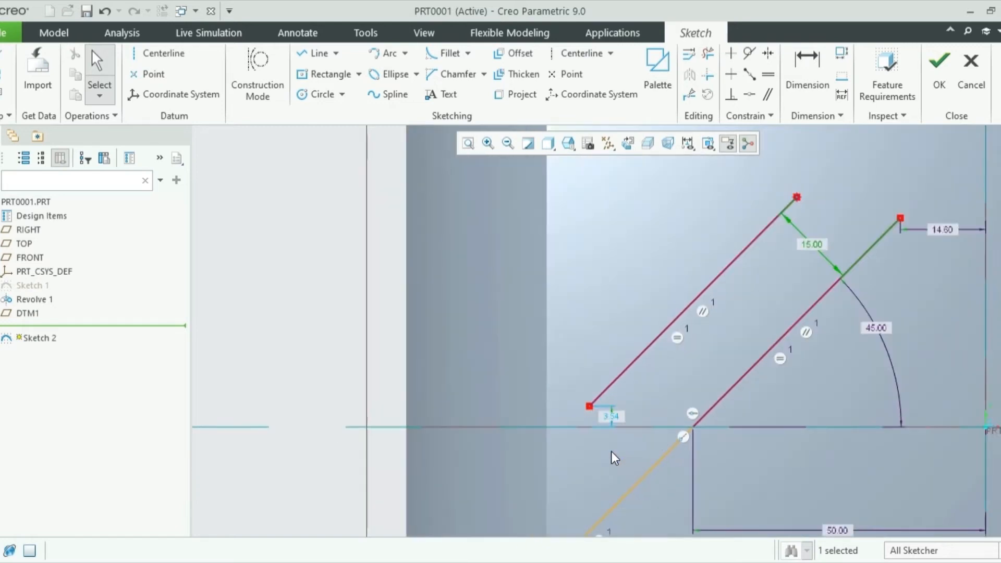
pyautogui.scroll(-3, 611, 450)
pyautogui.scroll(-1, 583, 316)
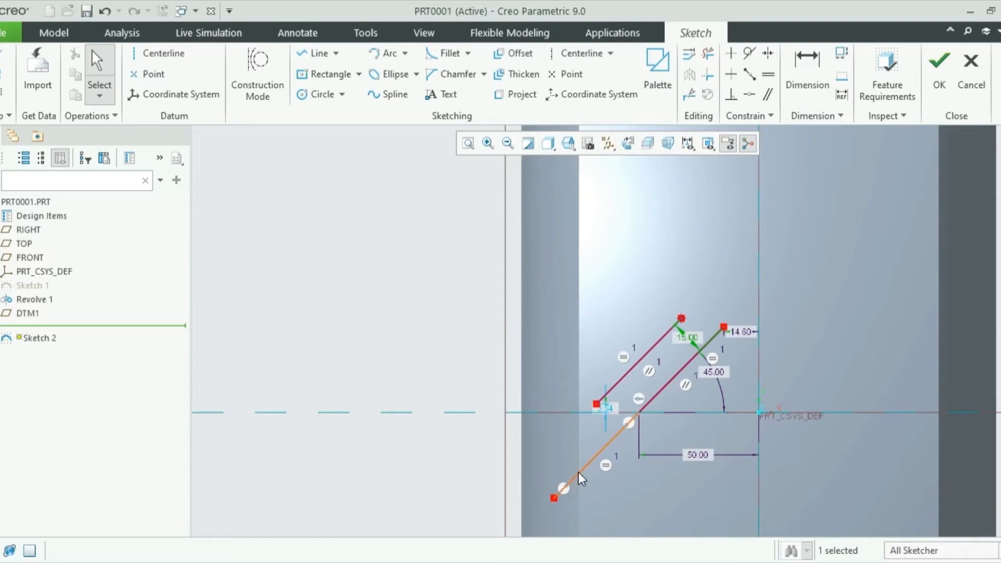
pyautogui.click(590, 462)
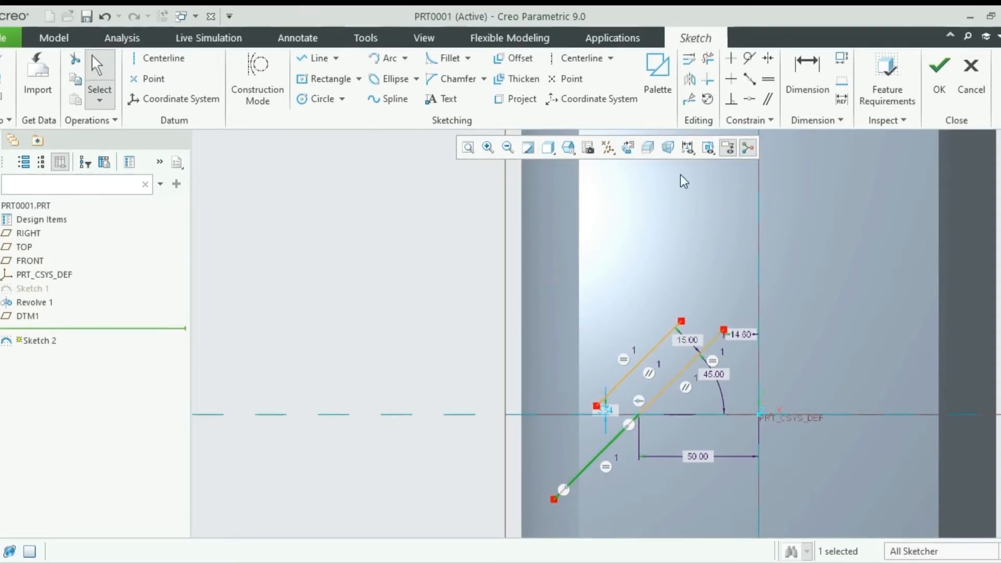
pyautogui.click(524, 58)
pyautogui.scroll(3, 637, 358)
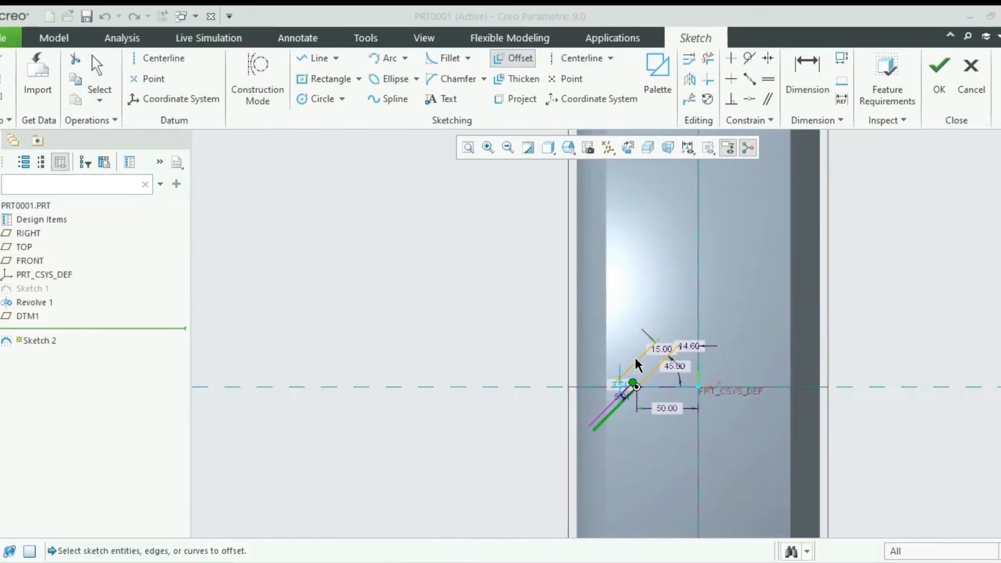
pyautogui.scroll(-4, 626, 392)
pyautogui.scroll(-3, 643, 350)
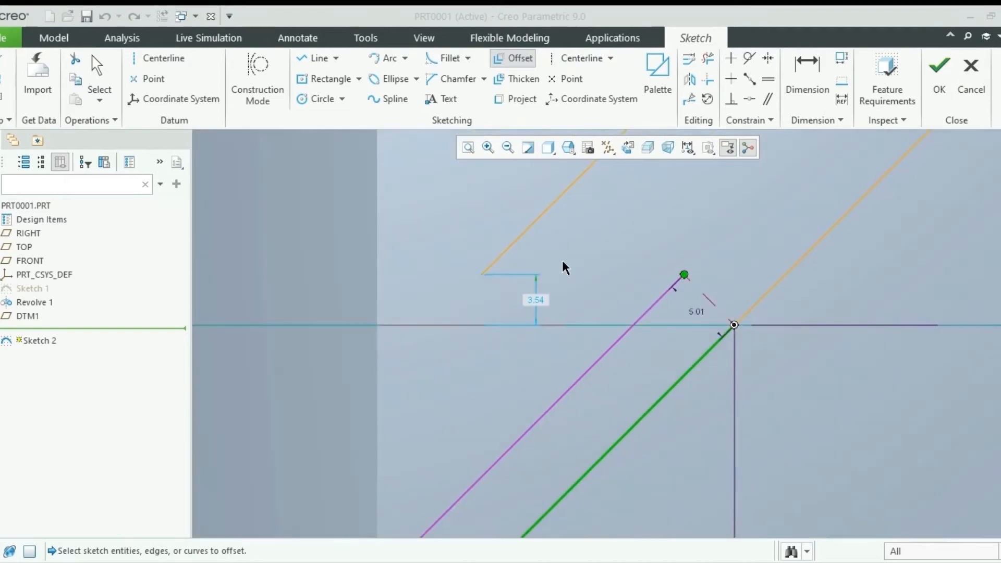
pyautogui.click(750, 303)
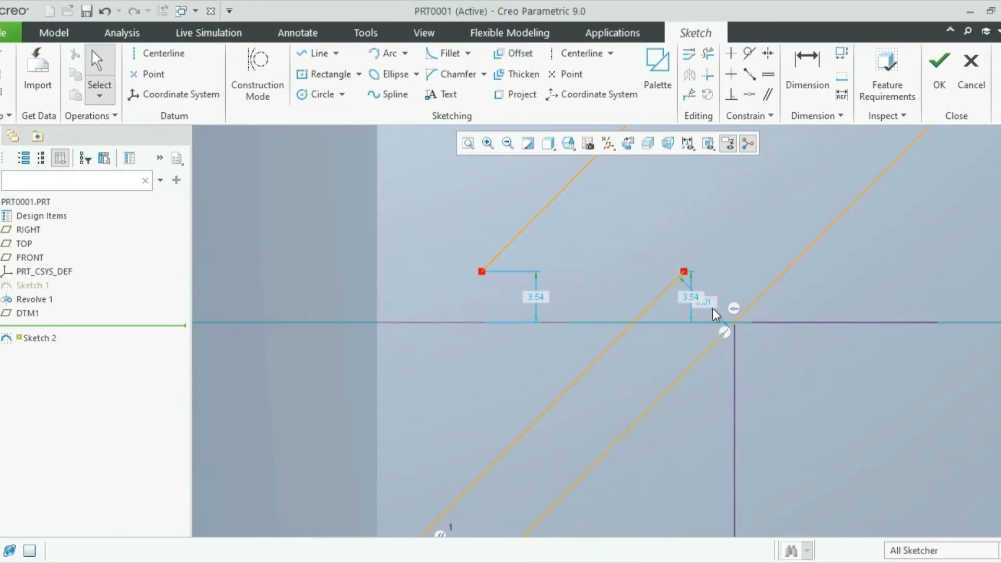
pyautogui.scroll(-4, 709, 302)
pyautogui.doubleClick(686, 301)
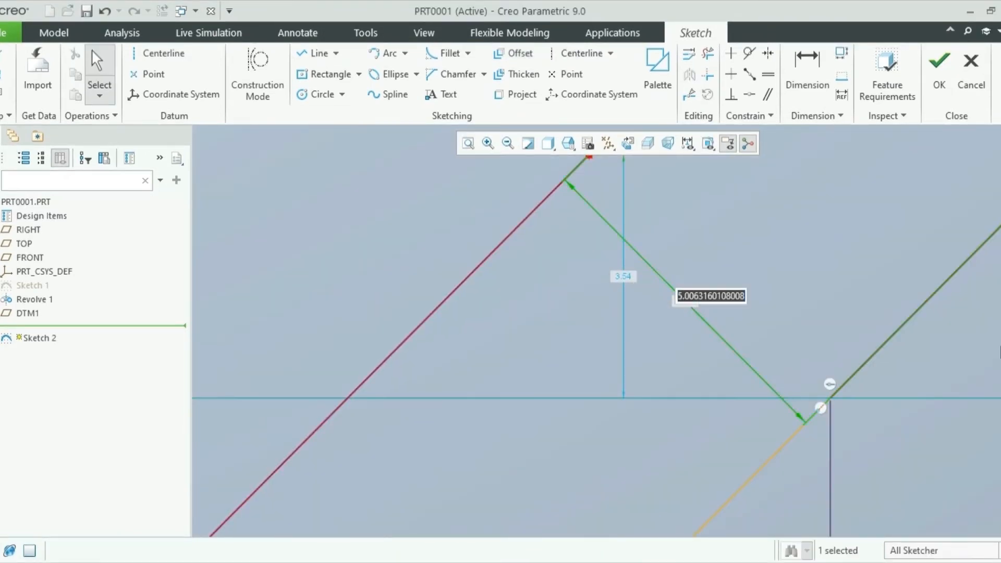
pyautogui.write('15')
pyautogui.press('Return')
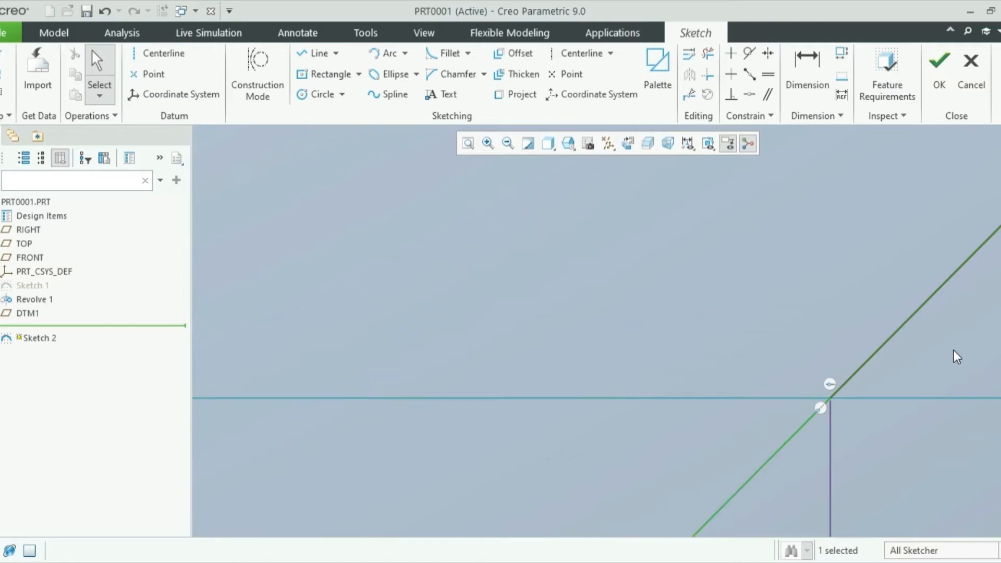
# Mirror the lower offset segment about the original slanted line to its lower-right side
pyautogui.scroll(8, 736, 347)
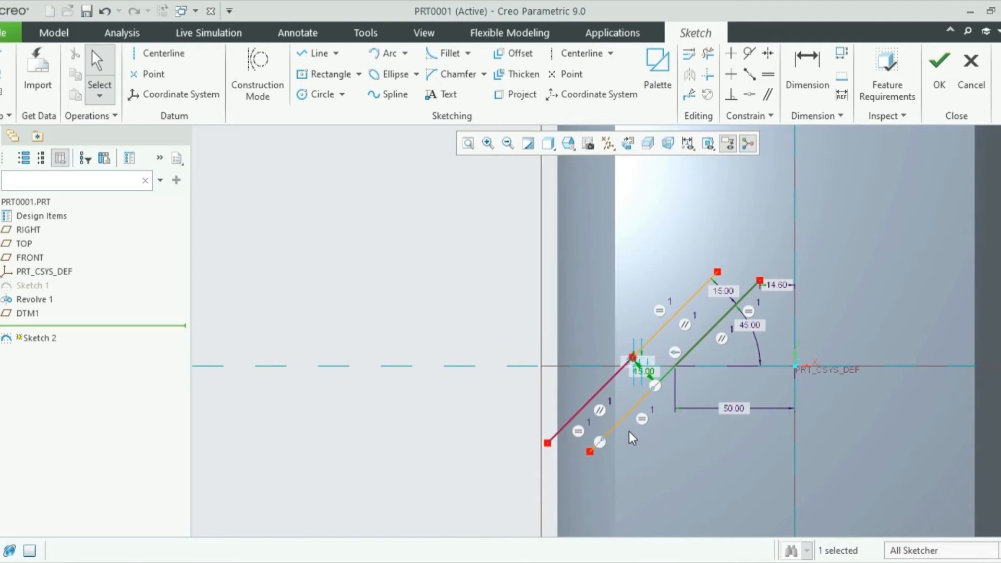
pyautogui.scroll(-2, 628, 267)
pyautogui.scroll(7, 719, 336)
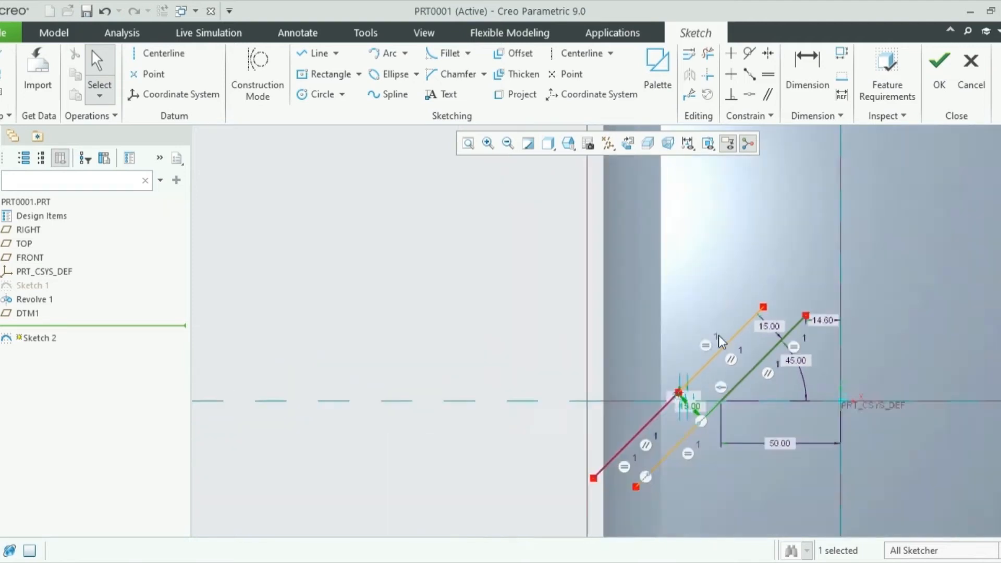
pyautogui.scroll(-7, 819, 414)
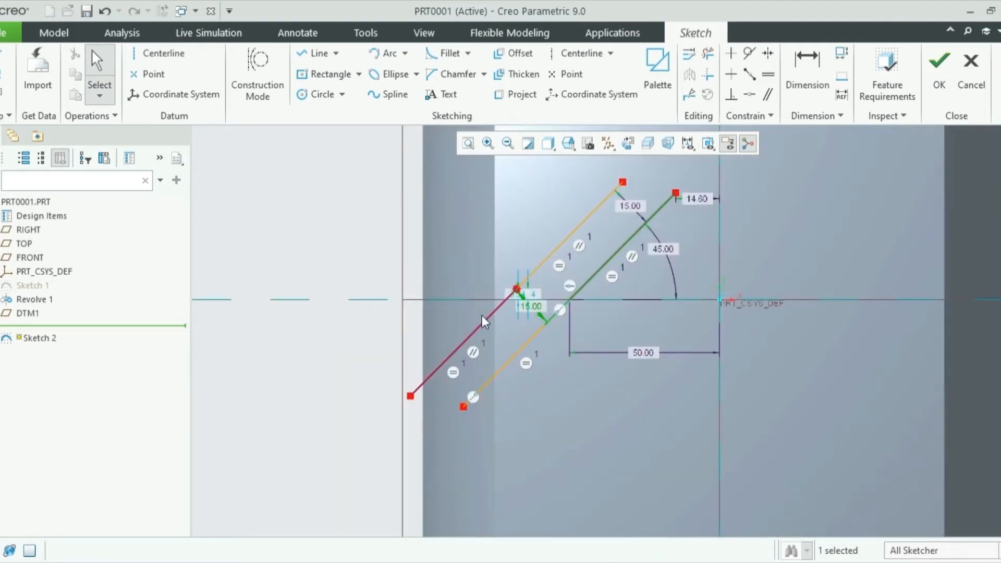
pyautogui.click(489, 317)
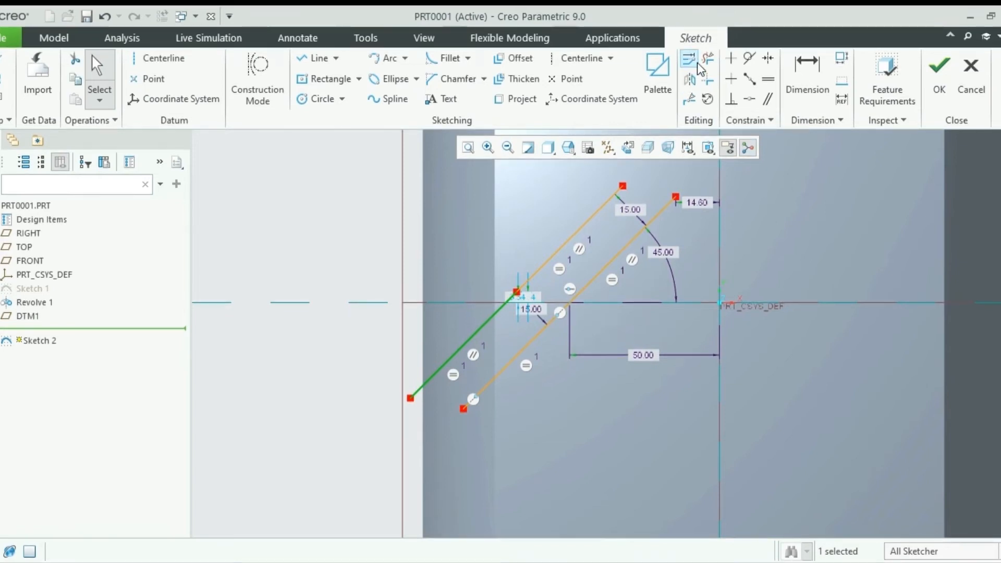
pyautogui.click(690, 79)
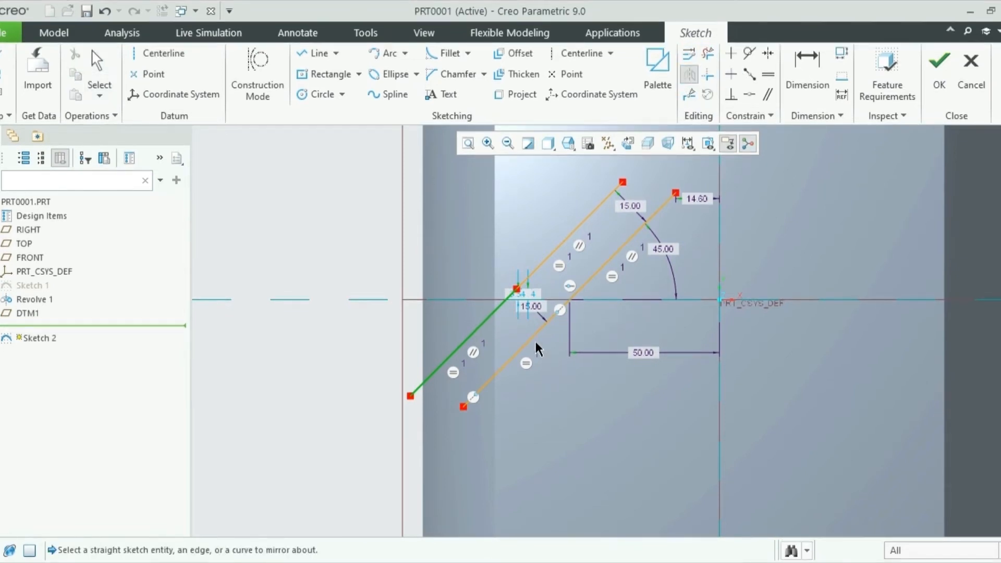
pyautogui.click(530, 339)
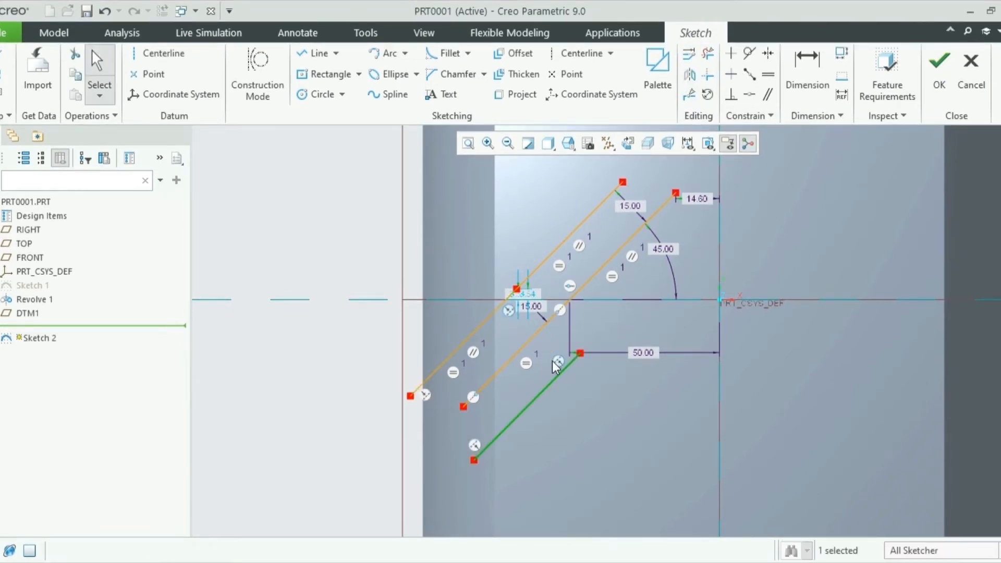
# Mirror the upper offset segment about the original slanted line, resolving the conflict by deleting the lower segment's 15.00 offset dimension
pyautogui.click(596, 211)
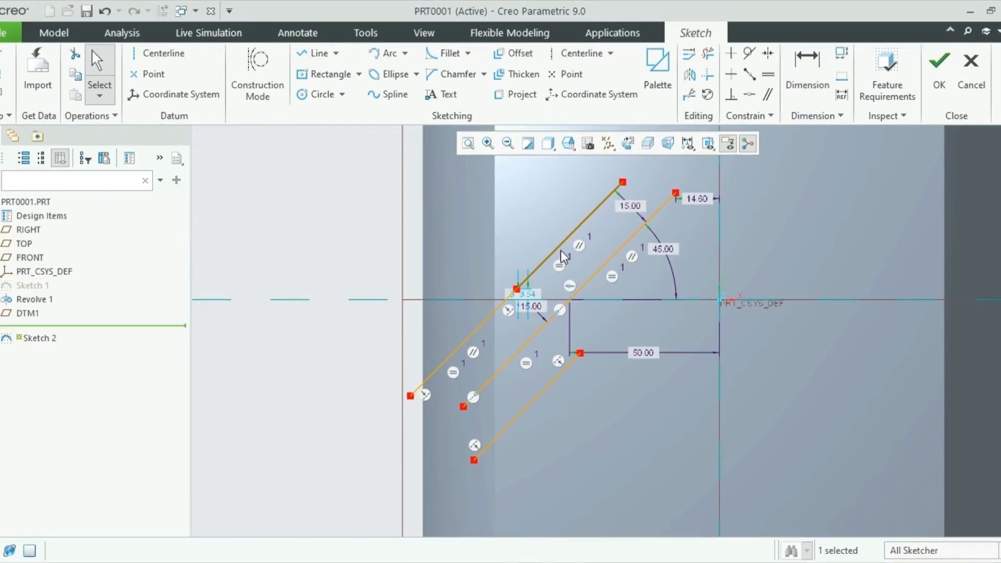
pyautogui.click(690, 75)
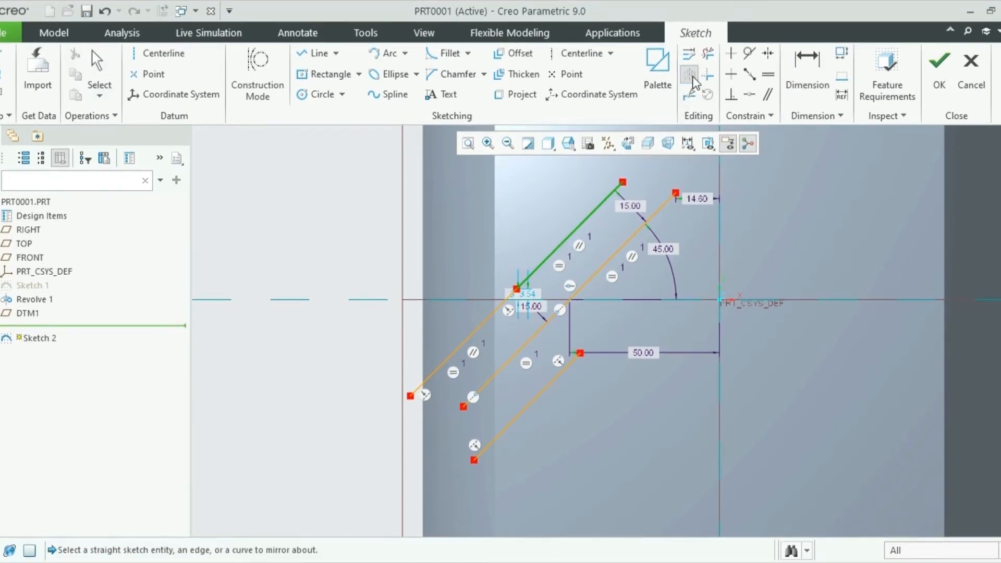
pyautogui.click(622, 247)
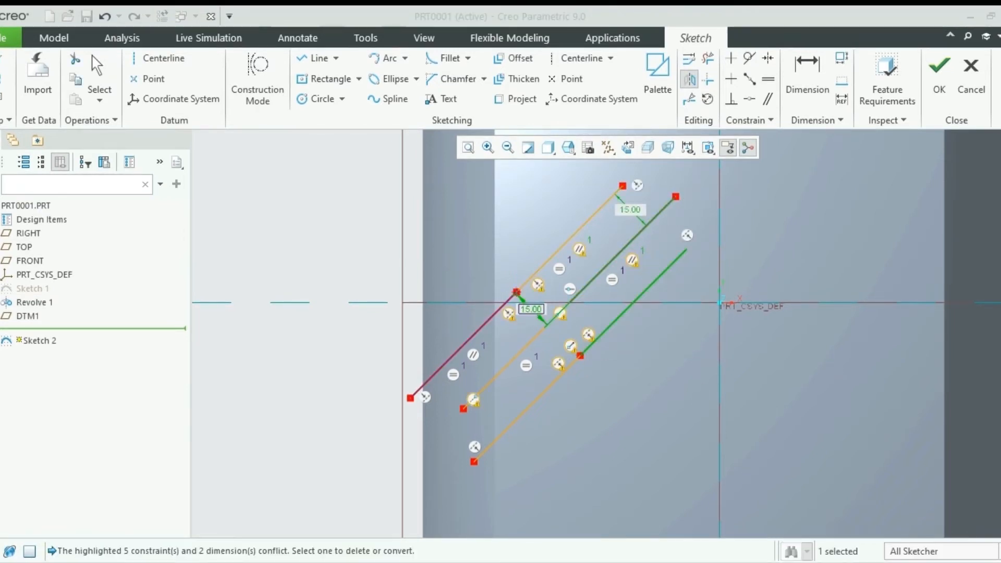
pyautogui.click(847, 415)
# Mirror all three slanted lines together about the vertical reference onto the other half of the tread
pyautogui.scroll(2, 668, 420)
pyautogui.scroll(-3, 667, 420)
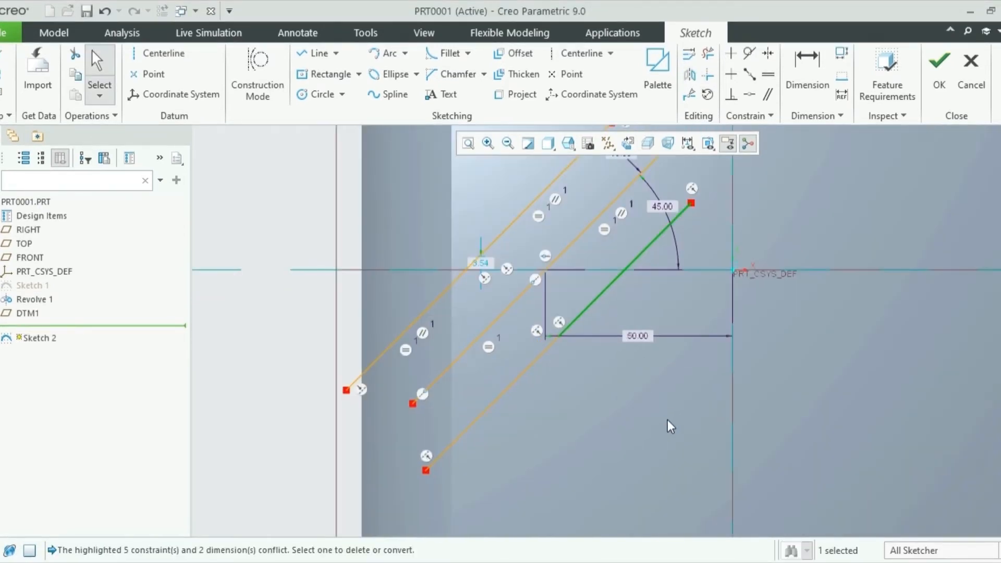
pyautogui.scroll(2, 668, 421)
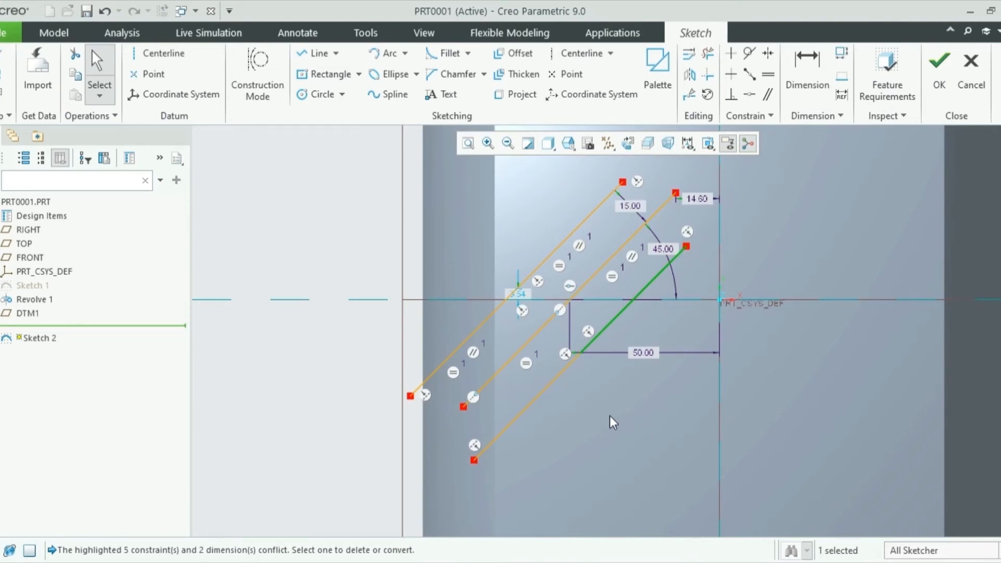
pyautogui.scroll(-3, 394, 348)
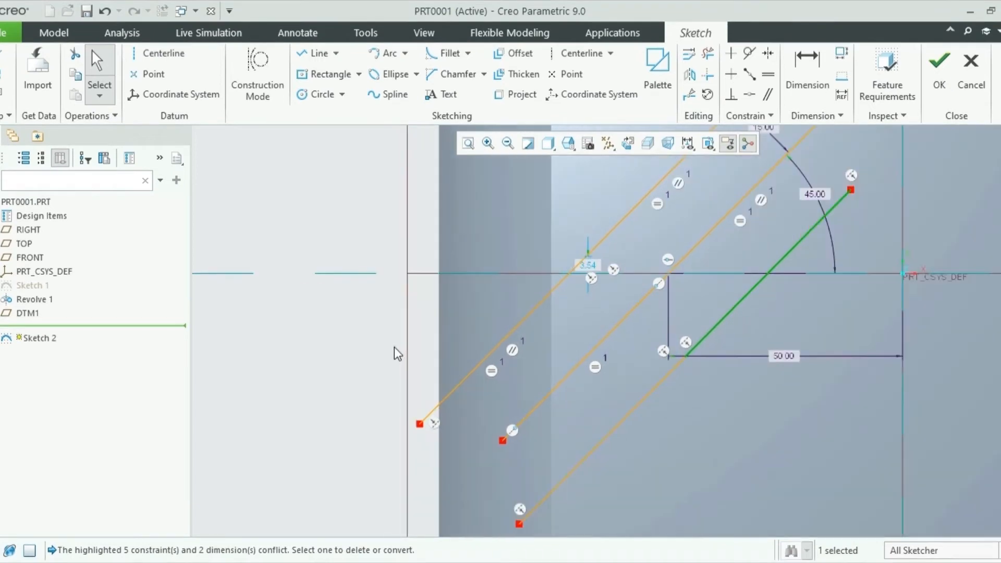
pyautogui.scroll(3, 394, 346)
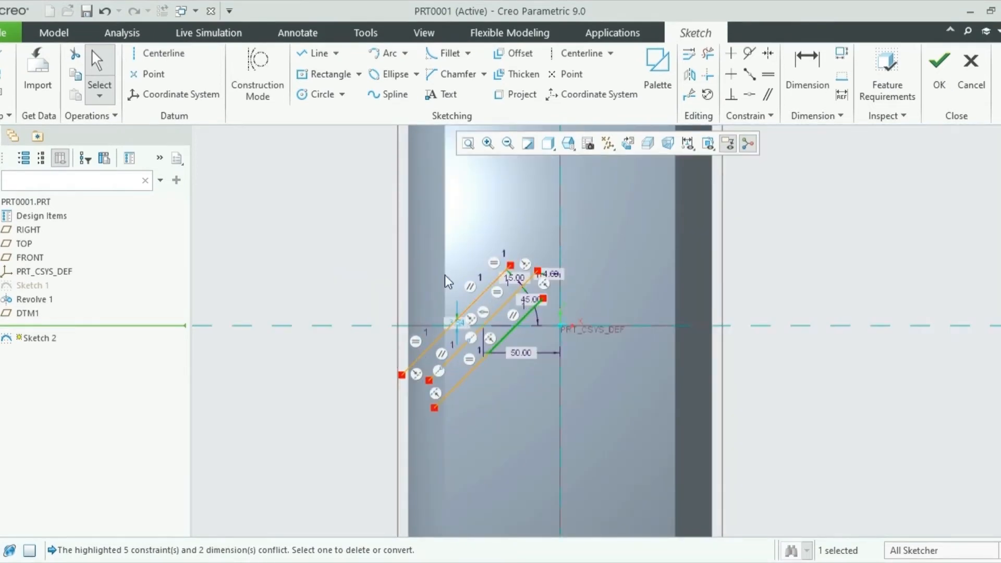
pyautogui.moveTo(386, 240)
pyautogui.mouseDown()
pyautogui.moveTo(540, 400)
pyautogui.moveTo(554, 448)
pyautogui.moveTo(549, 441)
pyautogui.mouseUp()
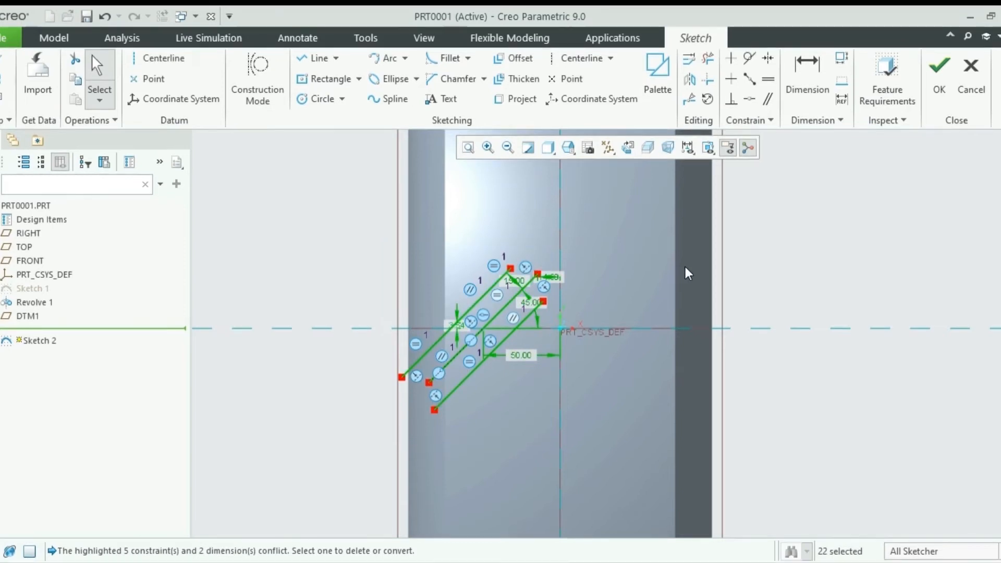
pyautogui.click(690, 76)
pyautogui.click(560, 228)
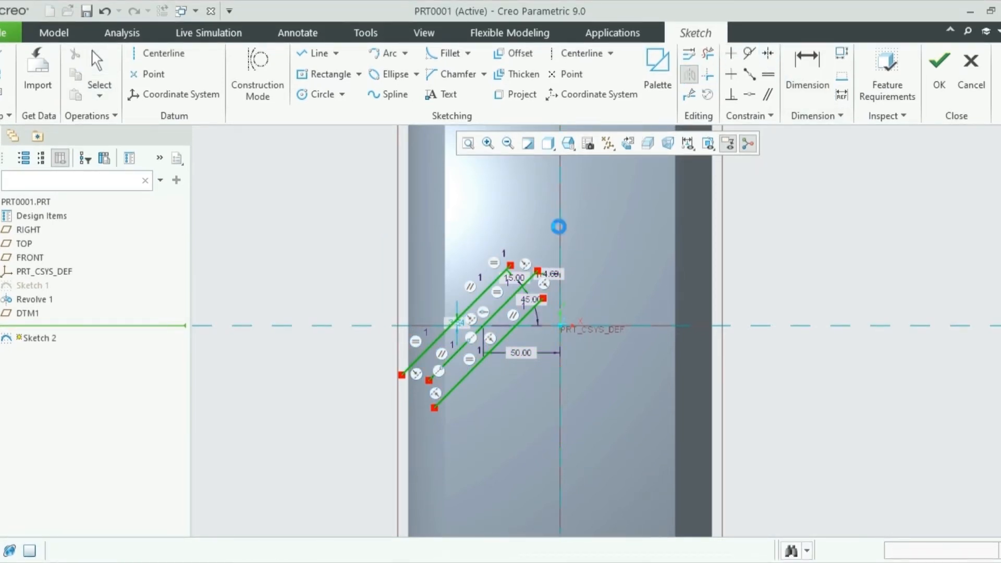
pyautogui.click(708, 354)
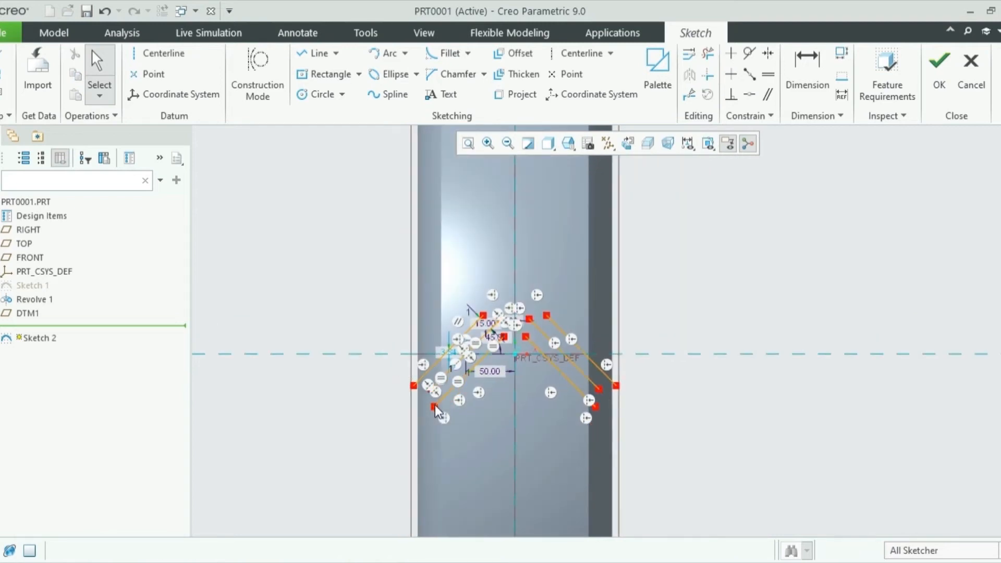
# Undo the mirror about the vertical reference and redo it
pyautogui.scroll(-3, 435, 405)
pyautogui.hotkey('ctrl', 'z')
pyautogui.scroll(3, 443, 390)
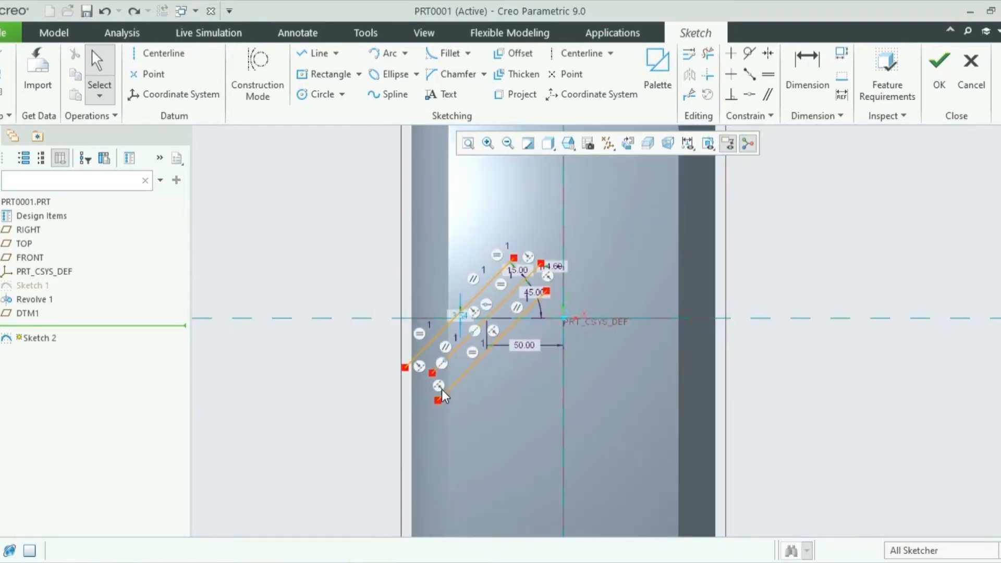
pyautogui.click(134, 10)
# Draw two collinear line segments from the left middle slanted line's lower end, perpendicular to it and crossing both neighbouring slanted lines
pyautogui.scroll(-3, 539, 339)
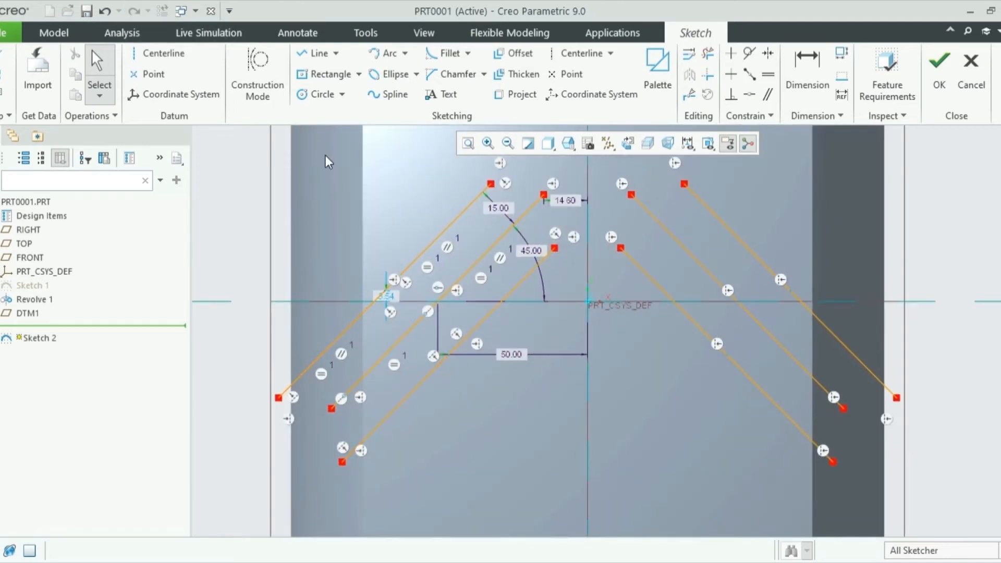
pyautogui.click(329, 61)
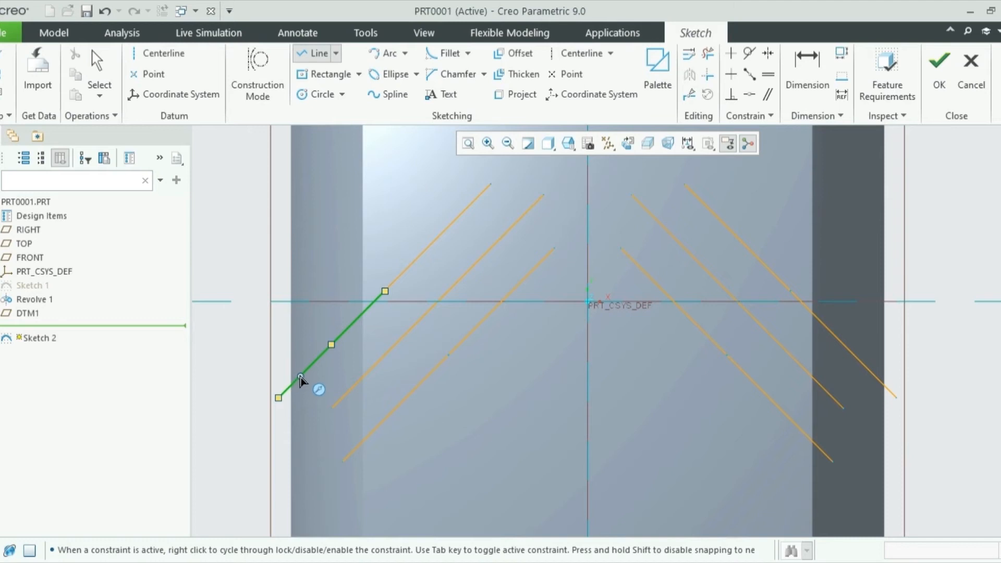
pyautogui.click(332, 407)
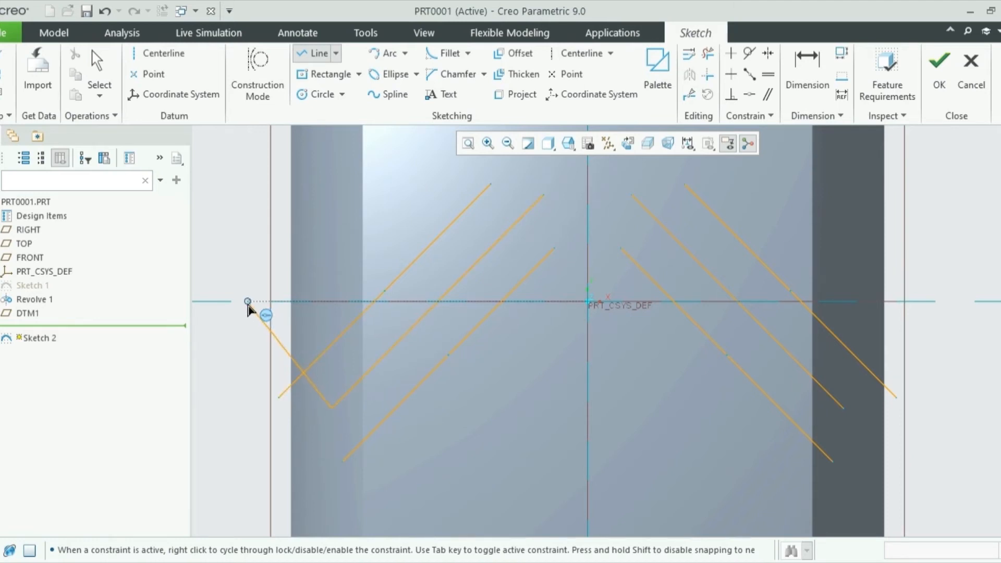
pyautogui.click(239, 315)
pyautogui.click(313, 418)
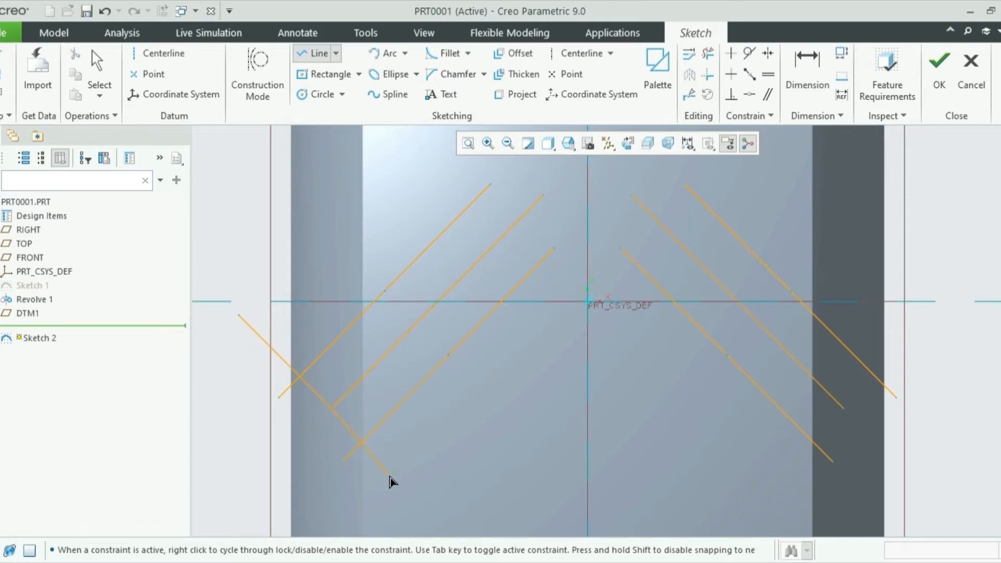
pyautogui.click(428, 506)
pyautogui.middleClick(431, 513)
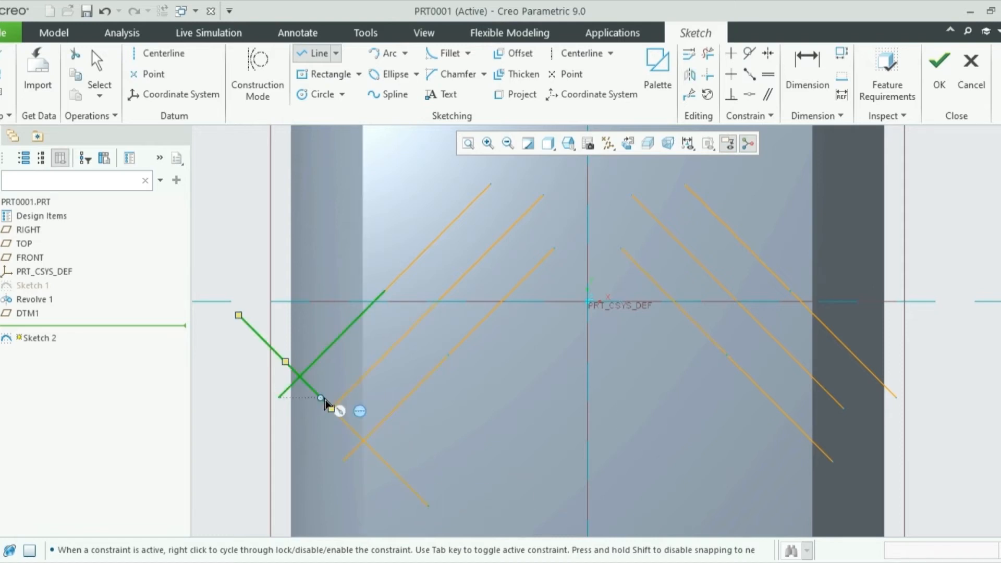
pyautogui.middleClick(304, 423)
# Mirror both perpendicular end segments together about the vertical reference onto the right half of the tread
pyautogui.click(305, 383)
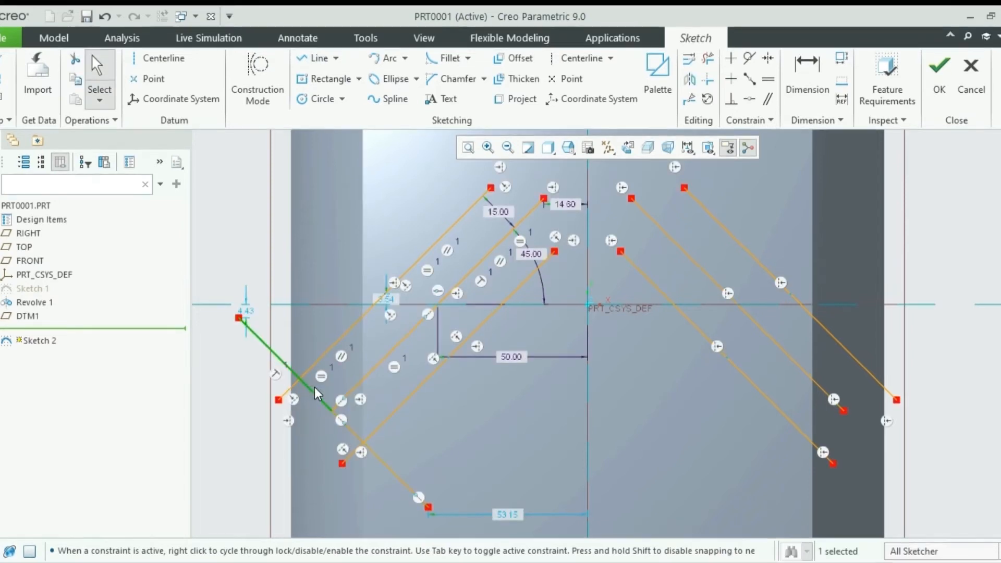
pyautogui.keyDown('ctrl'); pyautogui.click(359, 436); pyautogui.keyUp('ctrl')
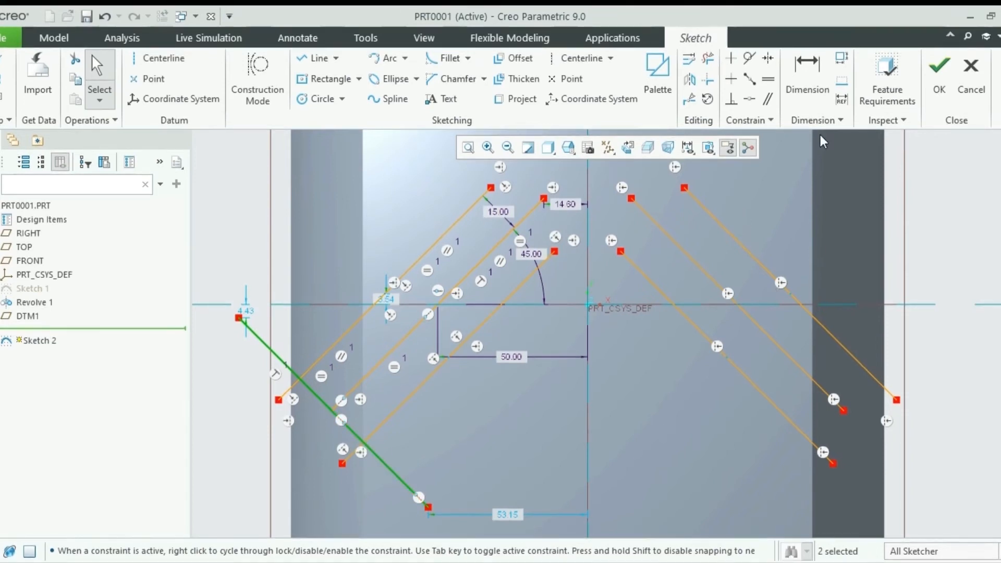
pyautogui.click(690, 80)
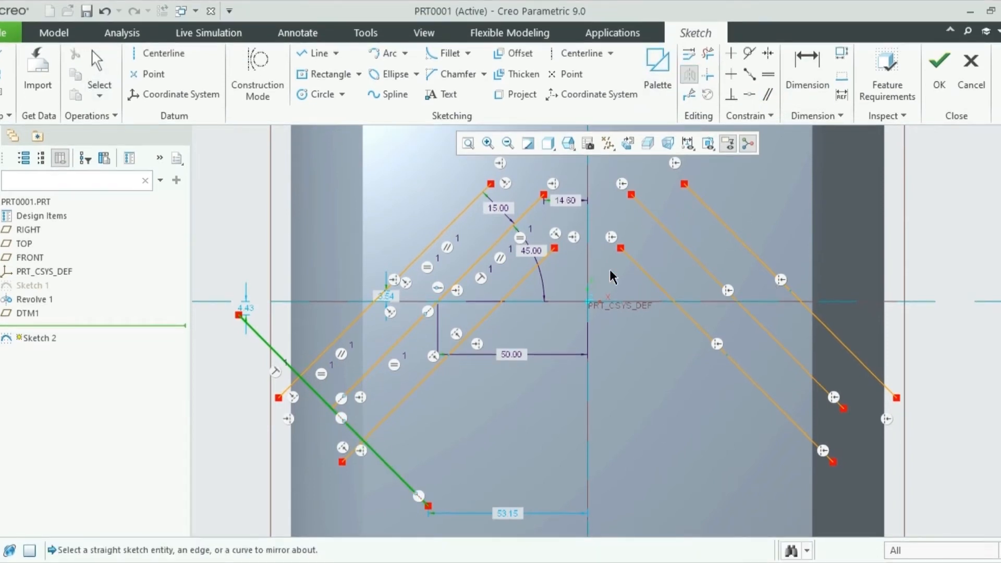
pyautogui.click(588, 268)
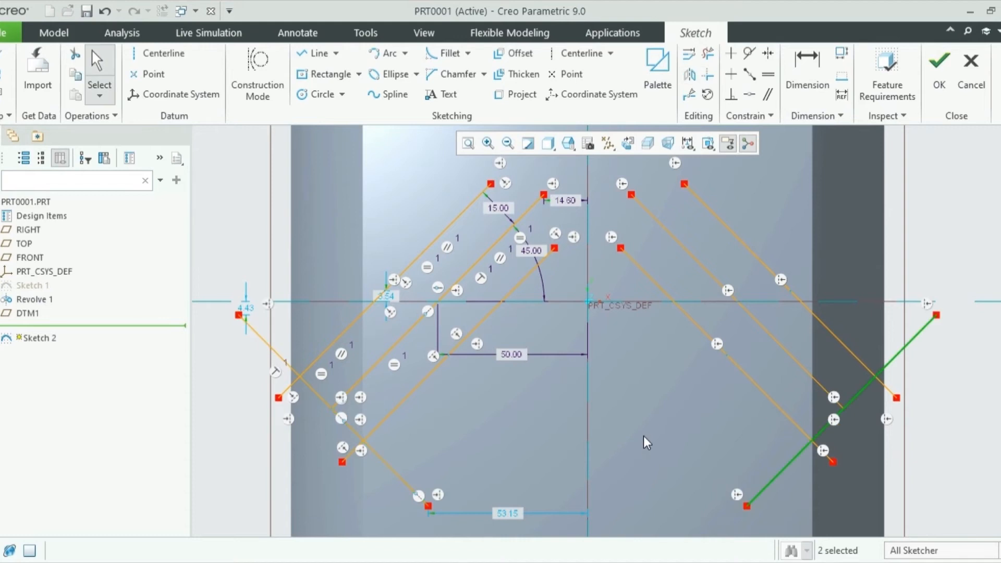
pyautogui.scroll(-3, 615, 371)
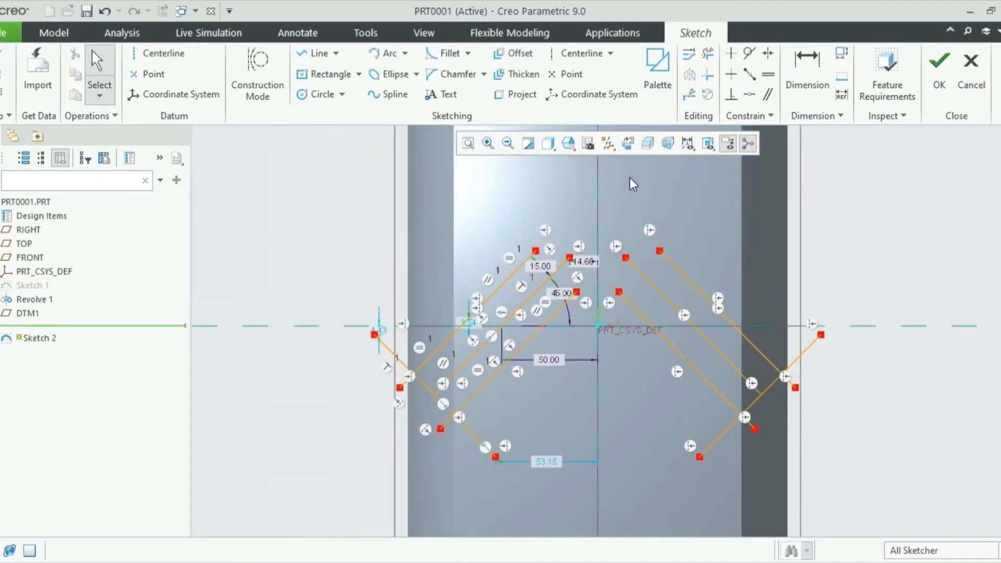
# Corner-trim the outer, middle and inner pairs of slanted lines so each pair meets at an apex on the vertical reference
pyautogui.click(707, 76)
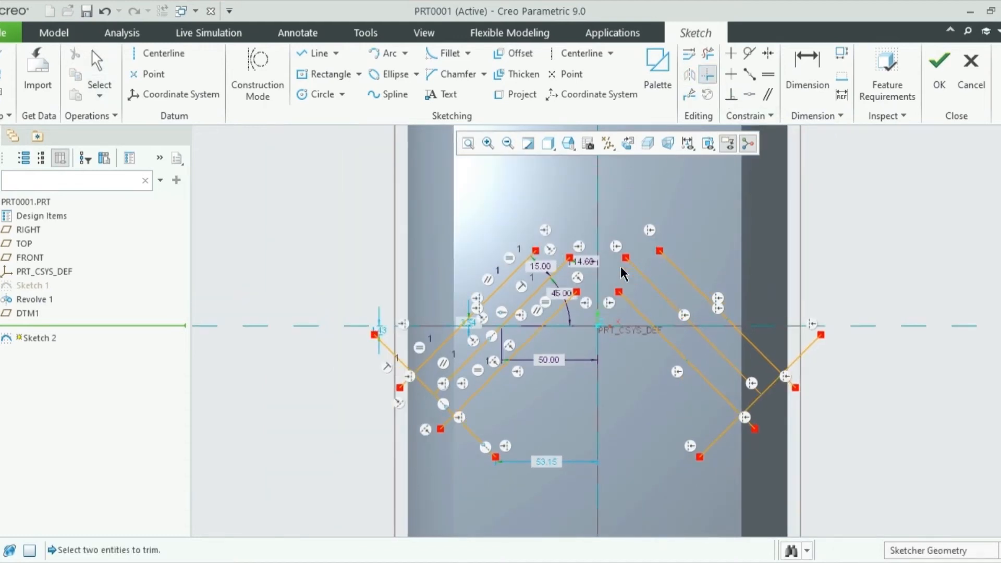
pyautogui.click(524, 261)
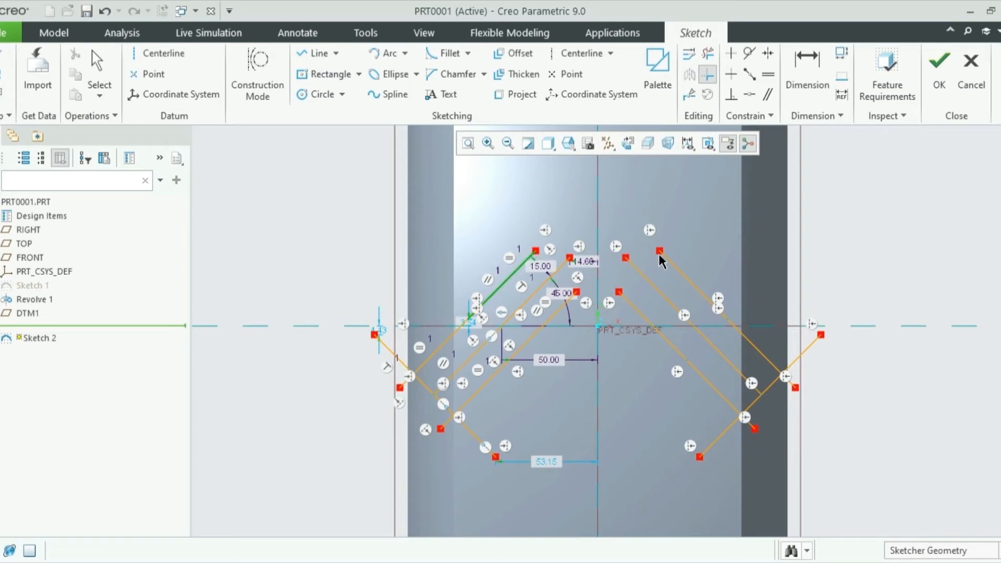
pyautogui.click(671, 263)
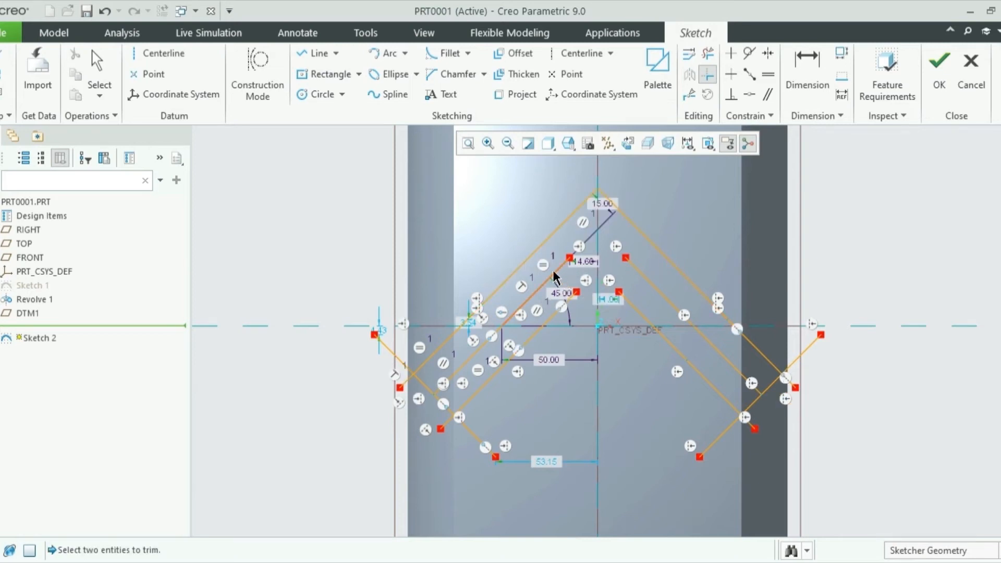
pyautogui.click(557, 271)
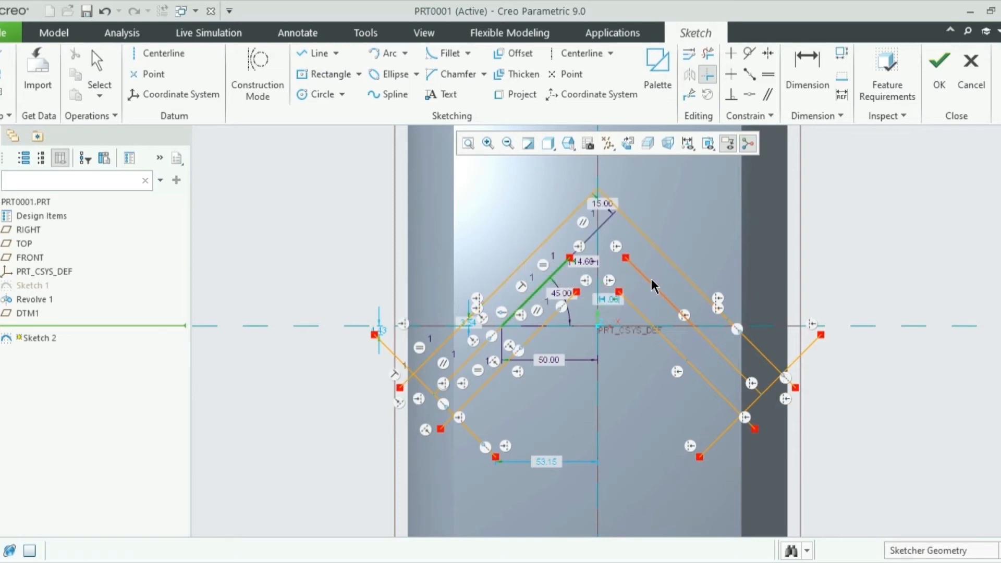
pyautogui.click(649, 286)
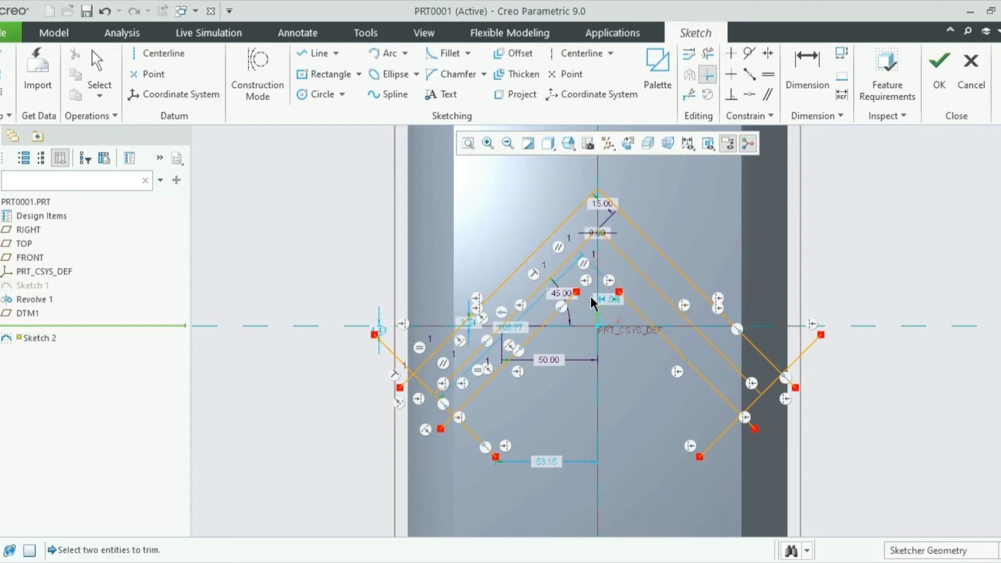
pyautogui.click(551, 316)
pyautogui.click(656, 325)
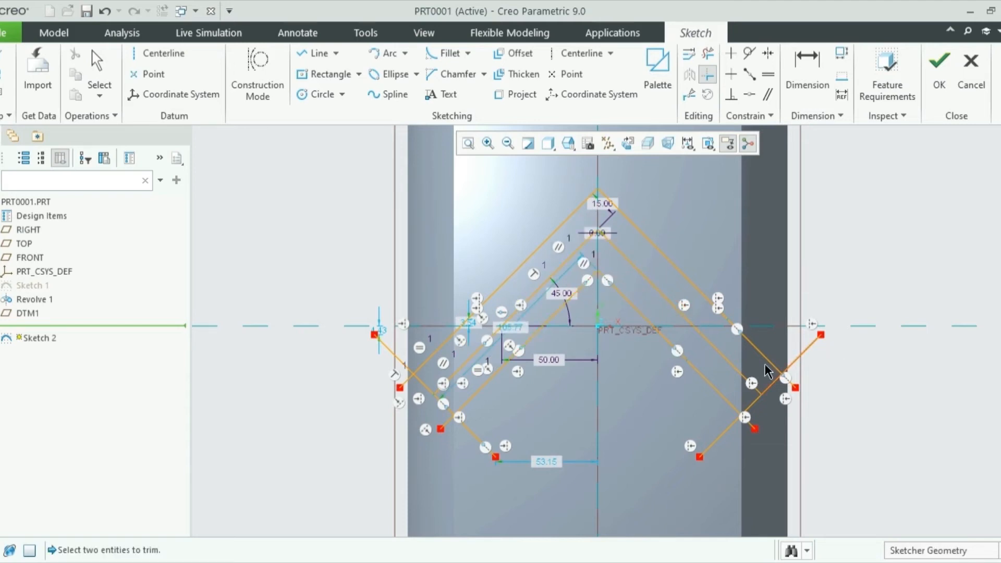
pyautogui.middleClick(690, 349)
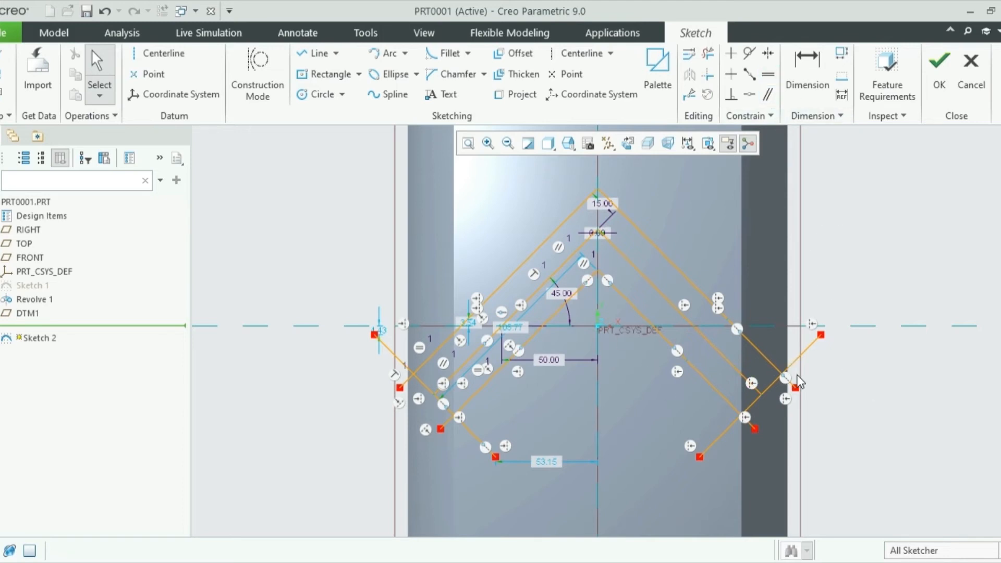
# Trim away the line ends that overhang the lower corners of the tread profile's right half
pyautogui.scroll(3, 798, 389)
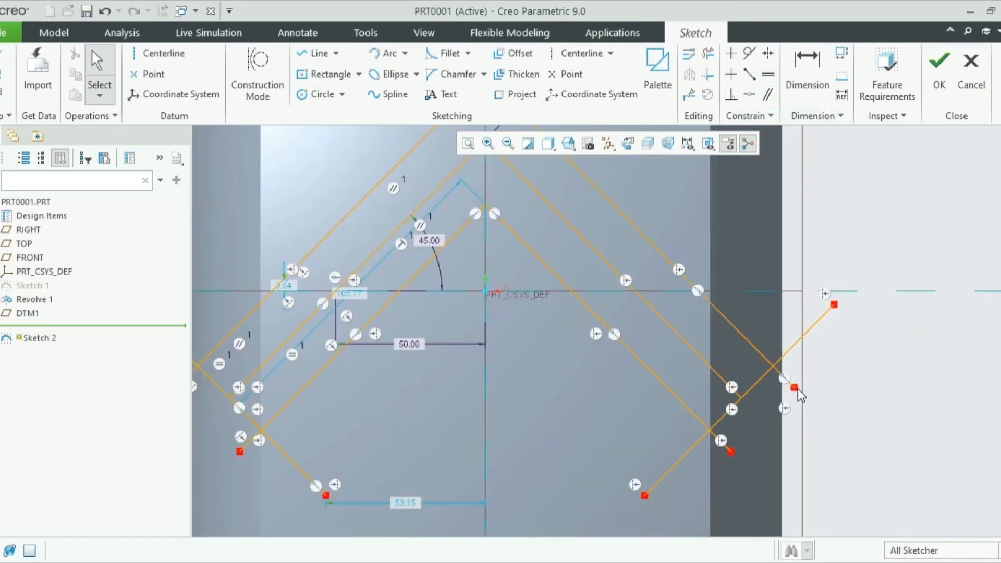
pyautogui.click(708, 53)
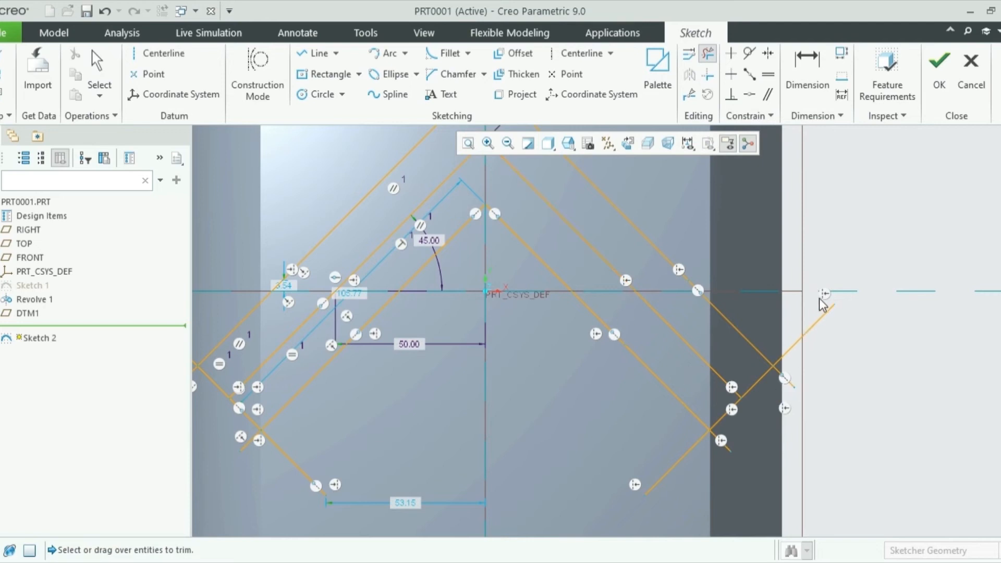
pyautogui.click(821, 315)
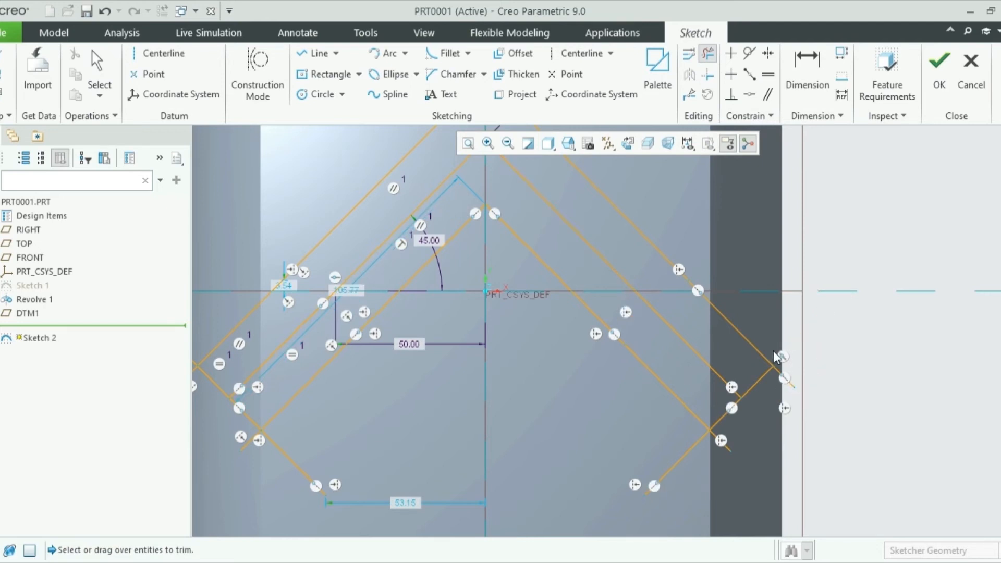
pyautogui.moveTo(796, 364); pyautogui.dragTo(785, 404)
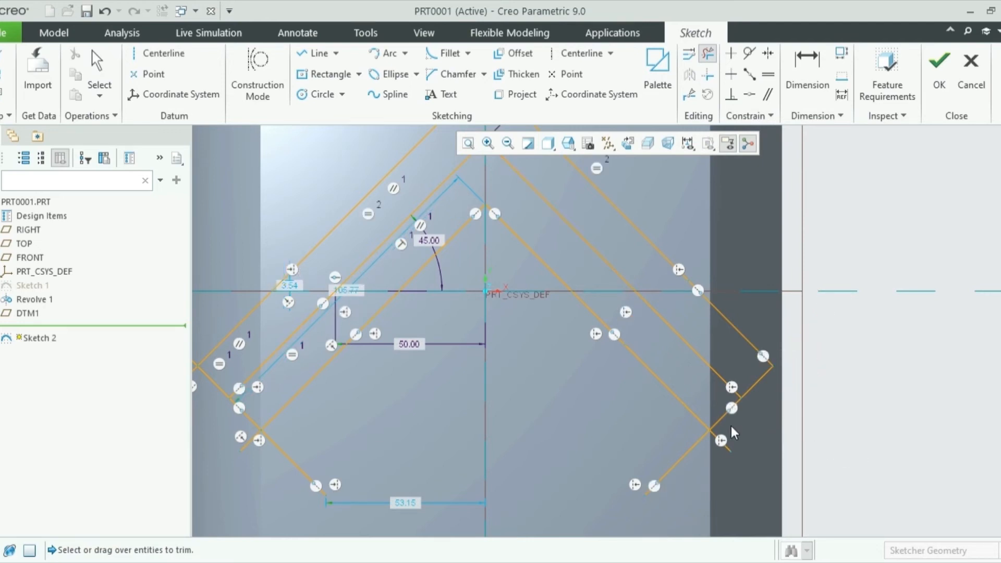
pyautogui.moveTo(718, 456); pyautogui.dragTo(715, 459)
pyautogui.moveTo(668, 425); pyautogui.dragTo(726, 488)
# Trim away the line ends that overhang the lower corners of the tread profile's left half
pyautogui.scroll(3, 728, 473)
pyautogui.scroll(-4, 444, 467)
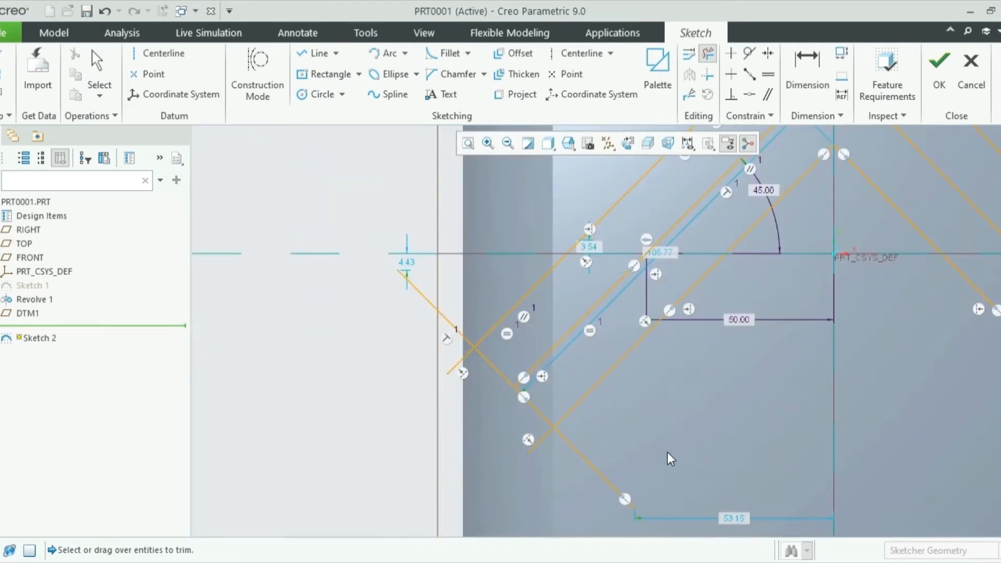
pyautogui.click(600, 470)
pyautogui.moveTo(558, 460); pyautogui.dragTo(559, 463)
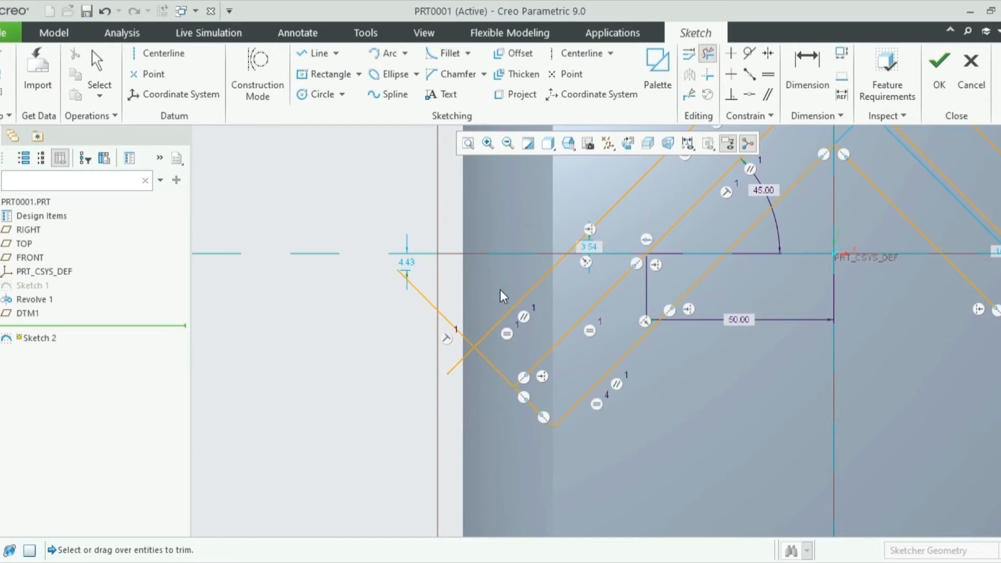
pyautogui.moveTo(485, 298)
pyautogui.mouseDown()
pyautogui.moveTo(449, 351)
pyautogui.moveTo(462, 384)
pyautogui.mouseUp()
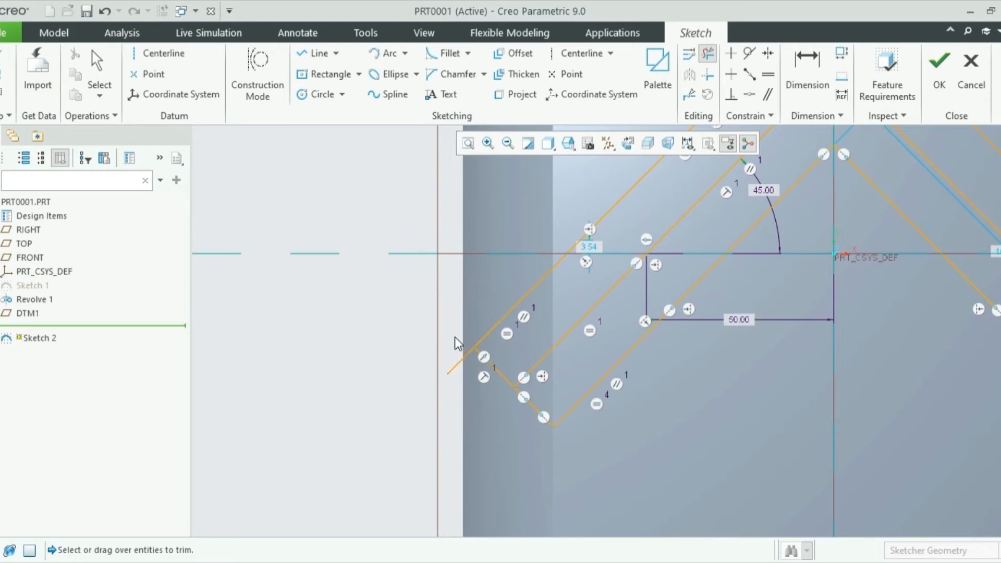
pyautogui.moveTo(455, 337); pyautogui.dragTo(521, 471)
# Trim out the middle slanted lines inside the V-shaped outline on both halves and finish the sketch
pyautogui.scroll(3, 487, 443)
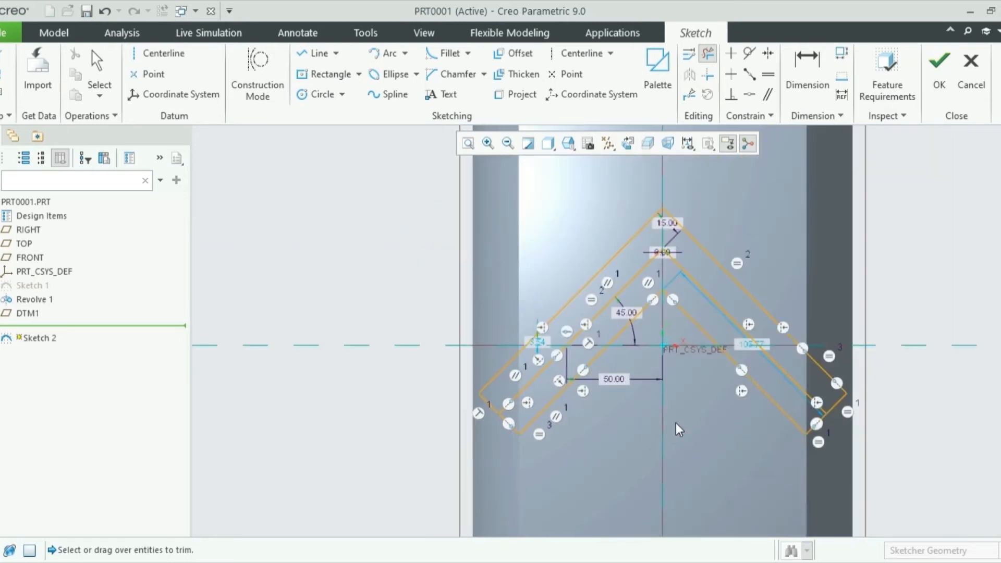
pyautogui.scroll(2, 677, 424)
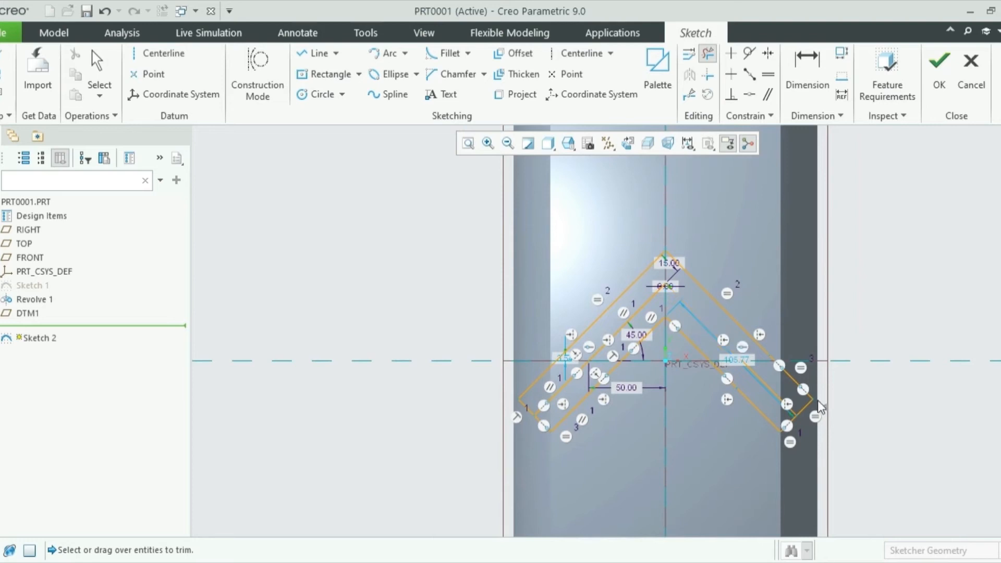
pyautogui.moveTo(775, 405); pyautogui.dragTo(771, 411)
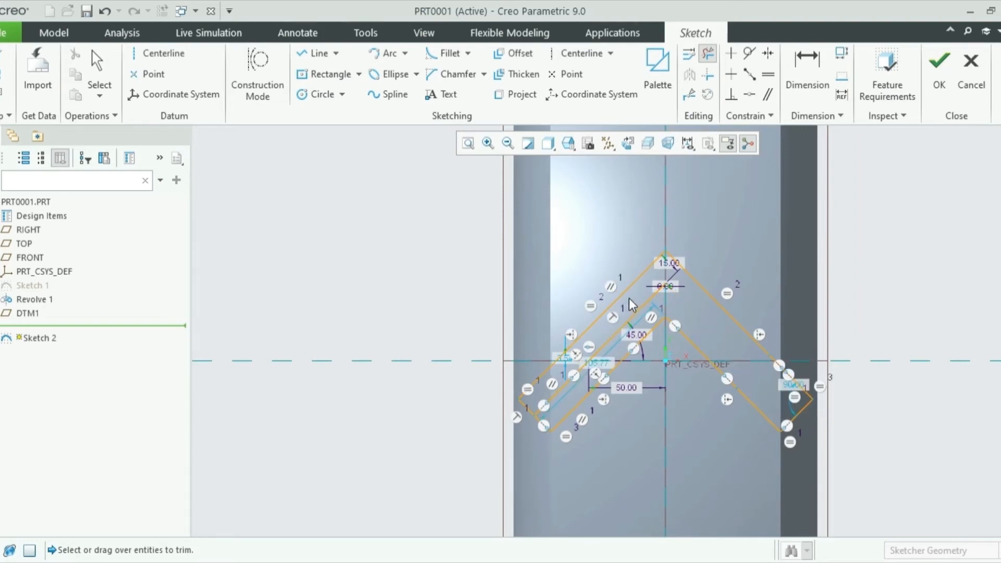
pyautogui.moveTo(630, 299); pyautogui.dragTo(641, 329)
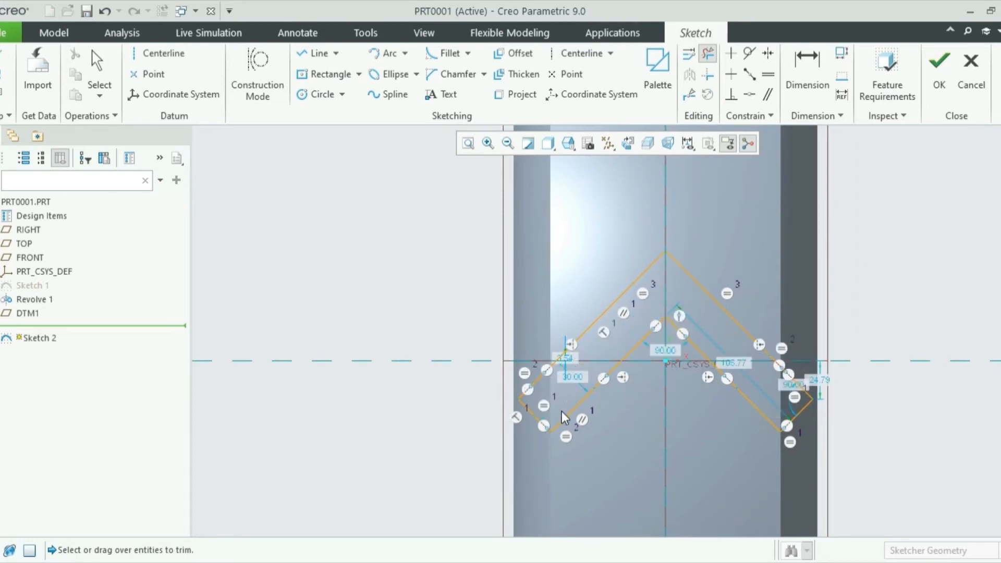
pyautogui.scroll(2, 804, 468)
pyautogui.scroll(-5, 807, 470)
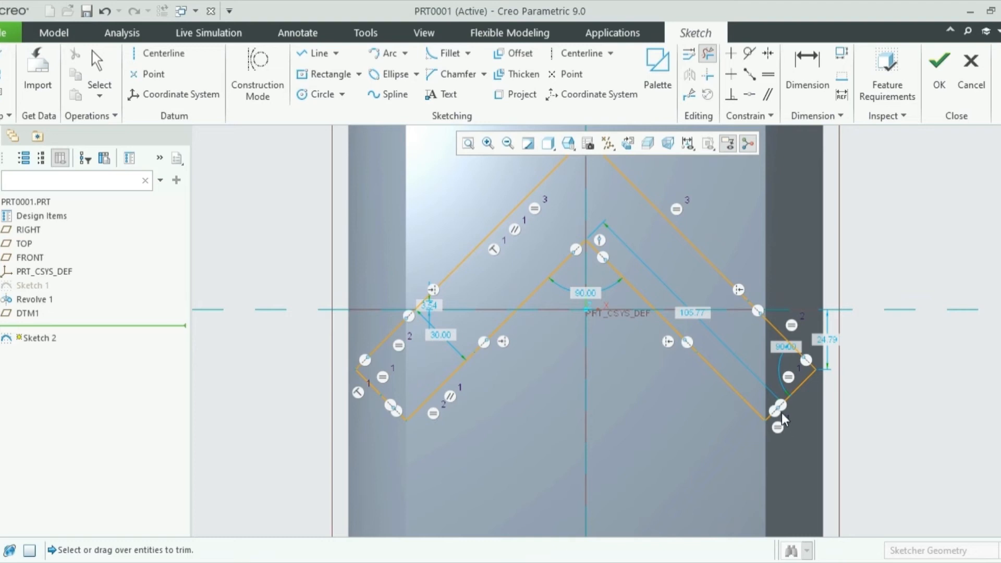
pyautogui.middleClick(831, 243)
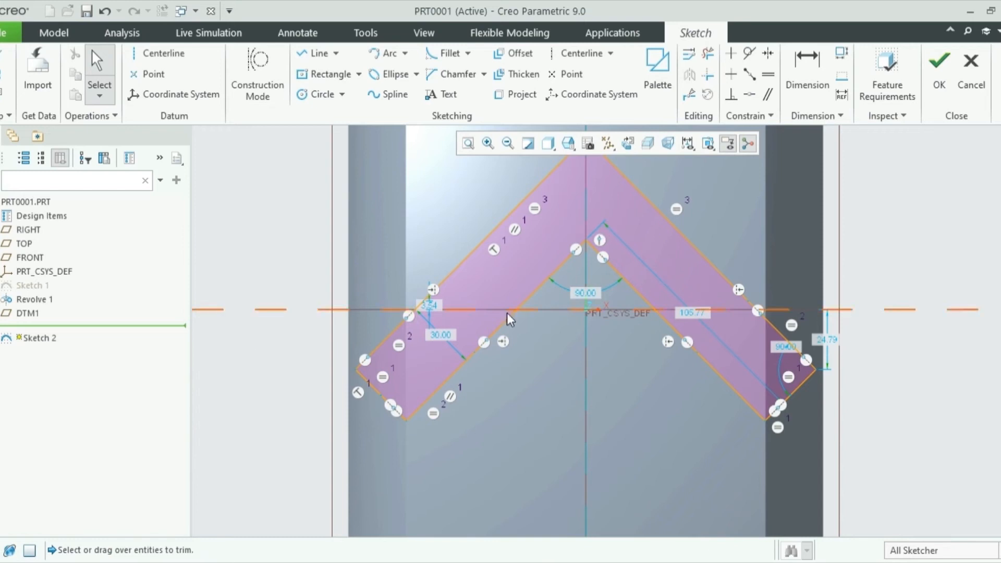
pyautogui.click(941, 72)
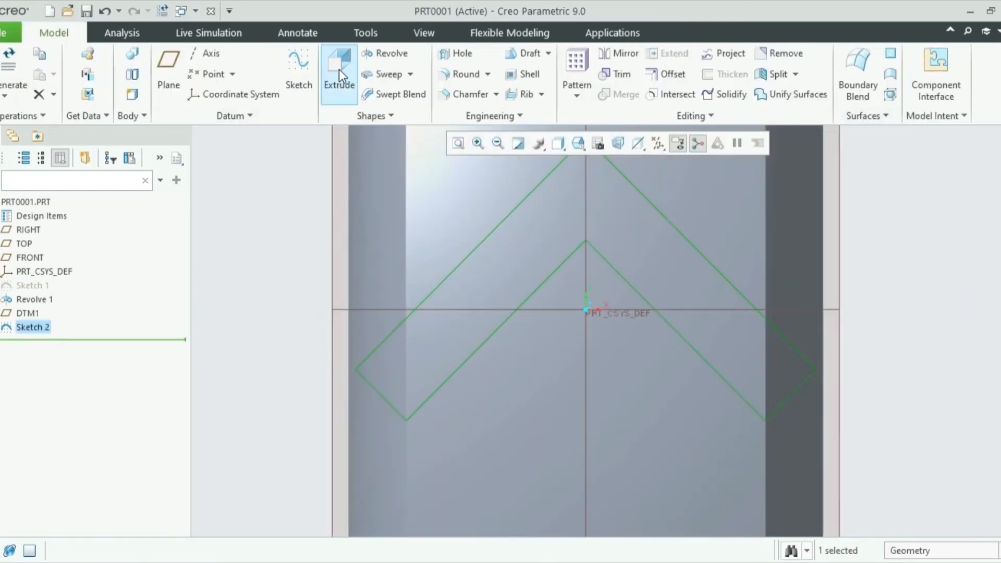
pyautogui.click(339, 73)
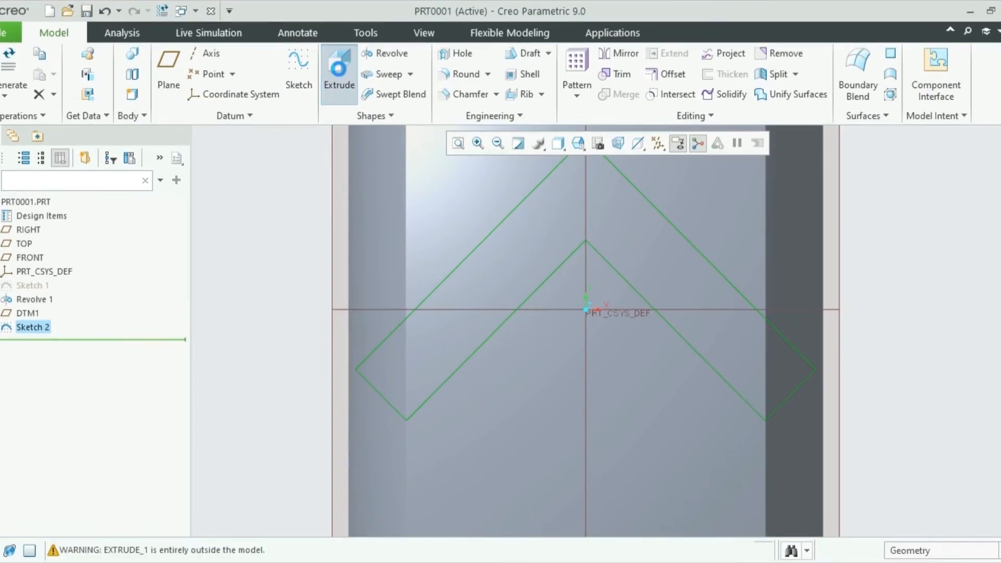
pyautogui.scroll(-5, 428, 273)
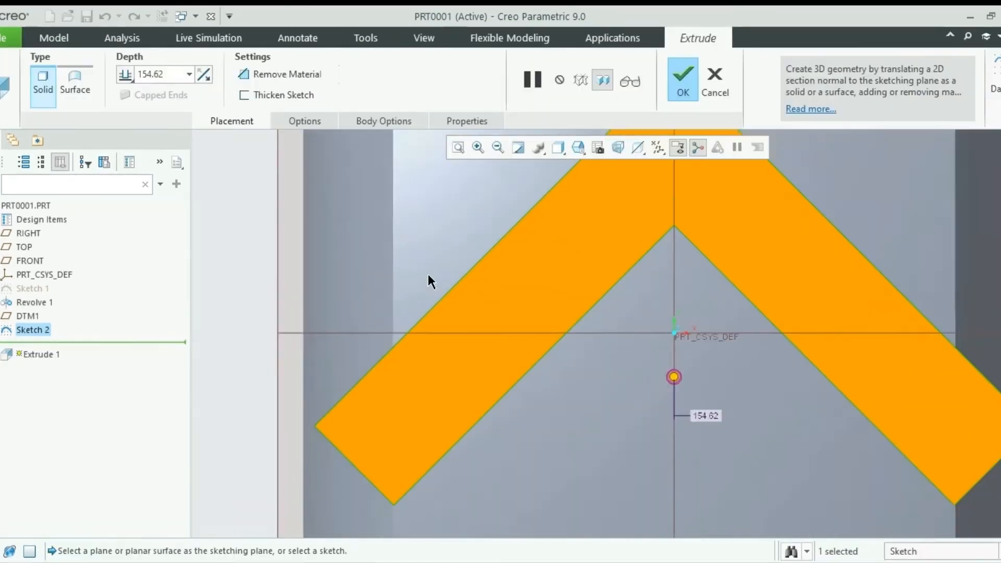
pyautogui.moveTo(426, 273); pyautogui.dragTo(401, 273, button='middle')
pyautogui.scroll(-3, 716, 294)
pyautogui.moveTo(615, 258); pyautogui.dragTo(566, 261, button='middle')
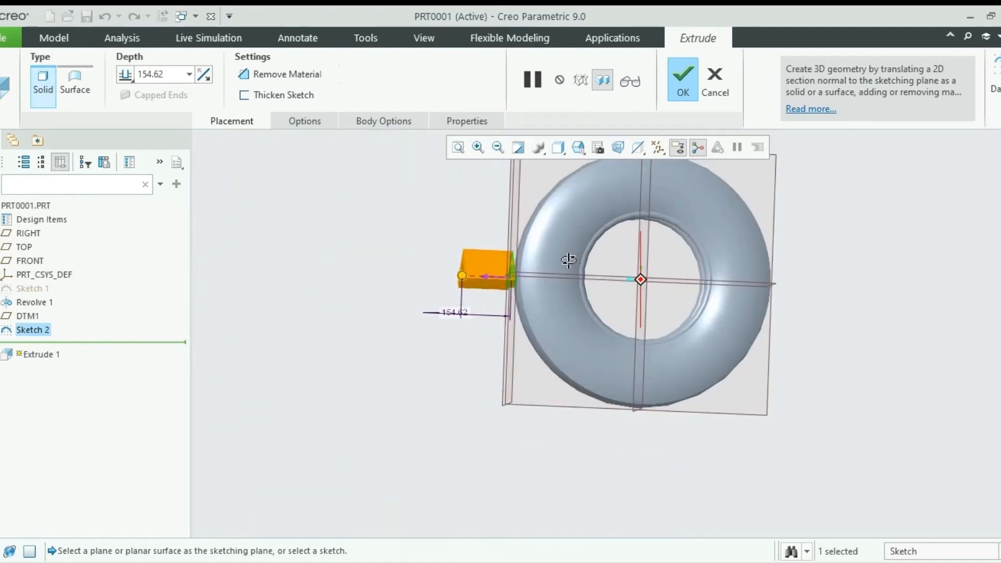
pyautogui.click(486, 277)
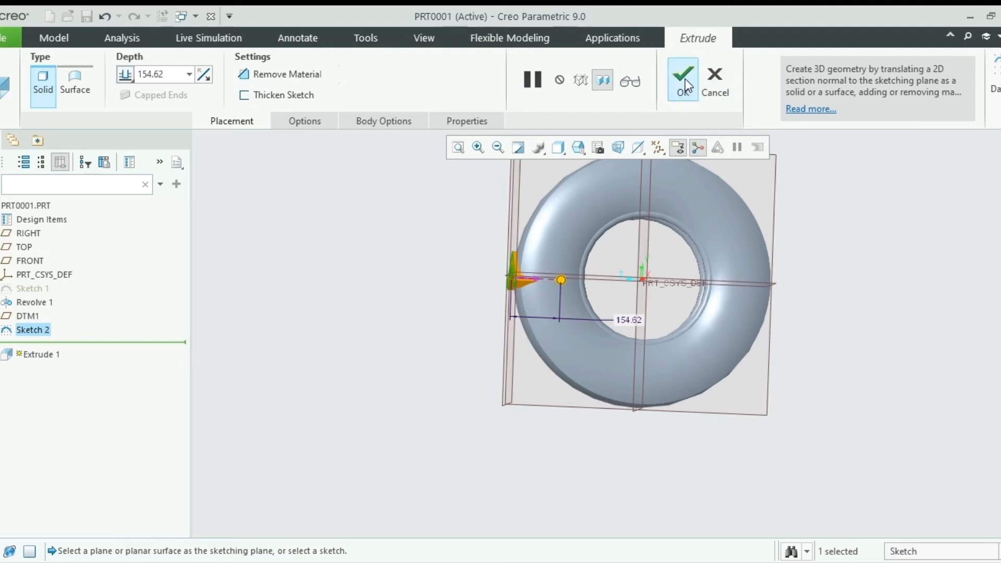
pyautogui.click(715, 81)
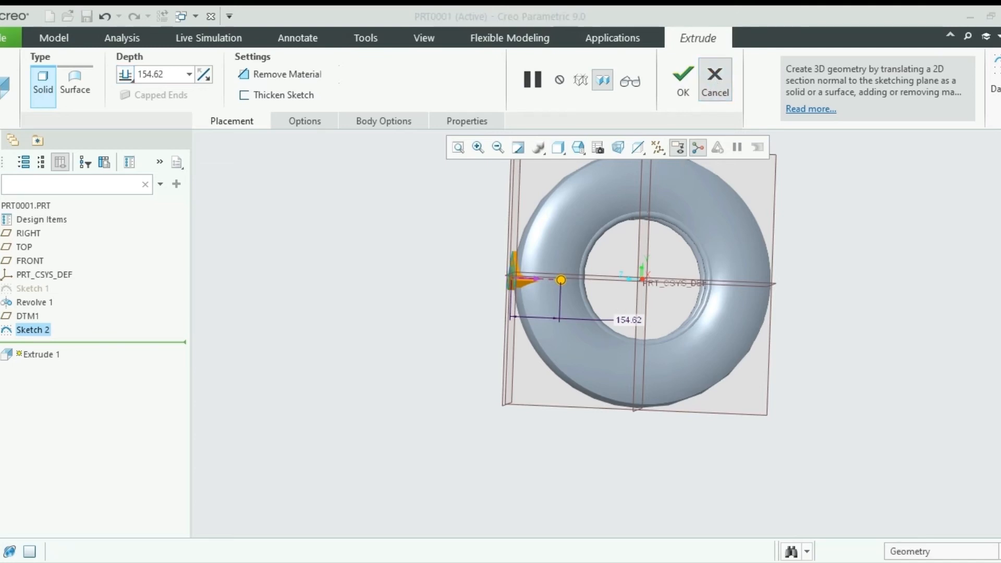
# Start a new sketch on the TOP datum plane
pyautogui.moveTo(548, 312); pyautogui.dragTo(602, 297, button='middle')
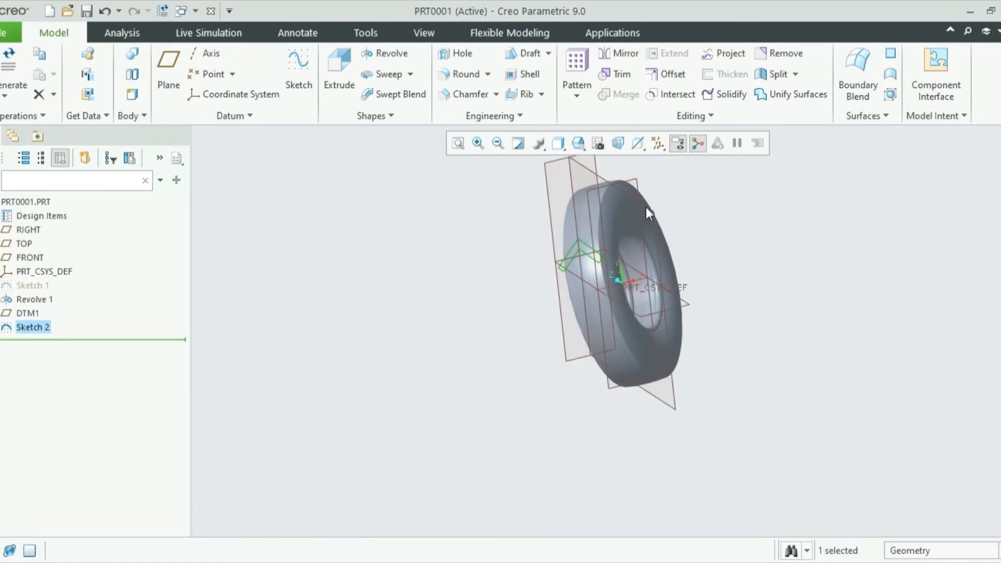
pyautogui.moveTo(629, 207); pyautogui.dragTo(615, 291, button='middle')
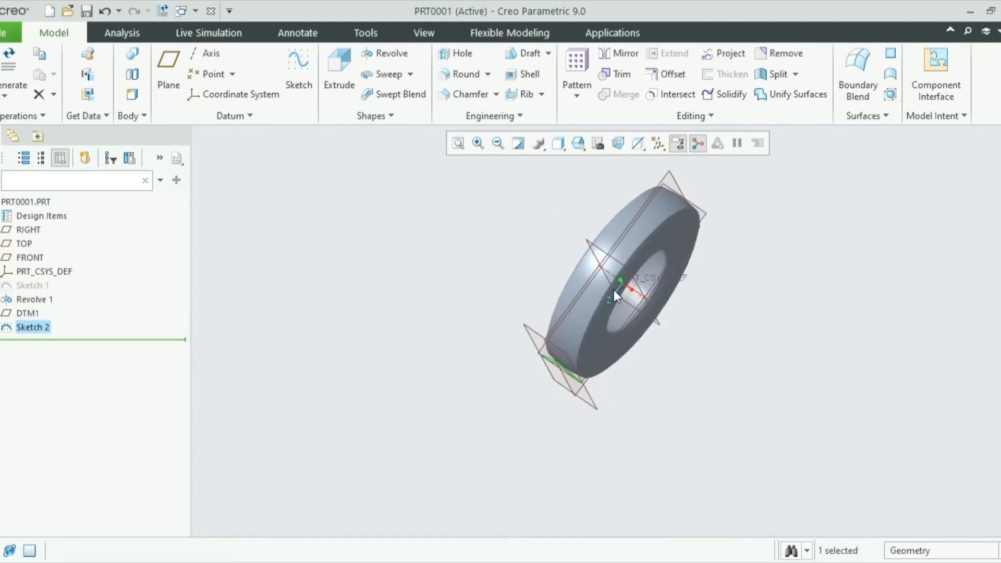
pyautogui.click(705, 211)
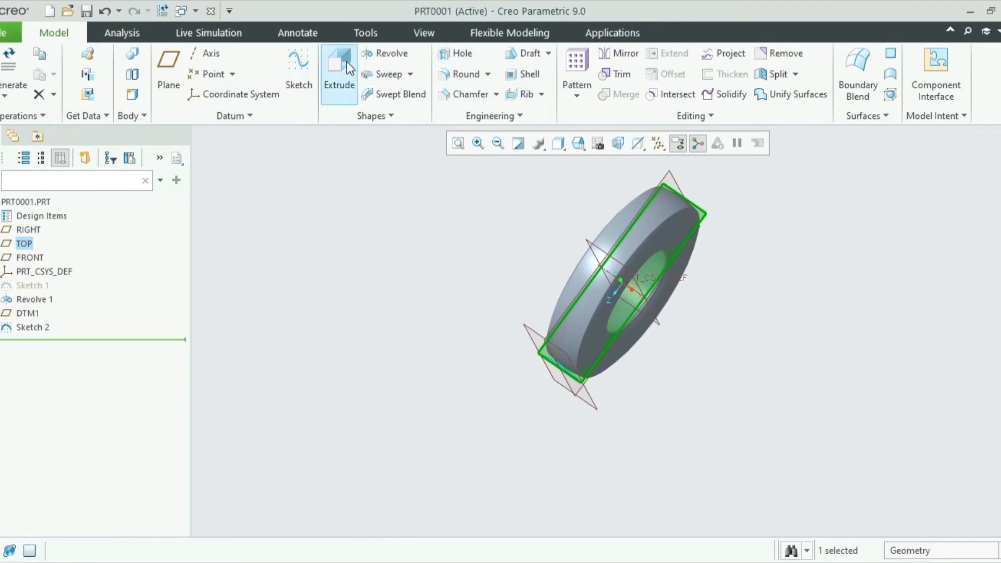
pyautogui.click(299, 70)
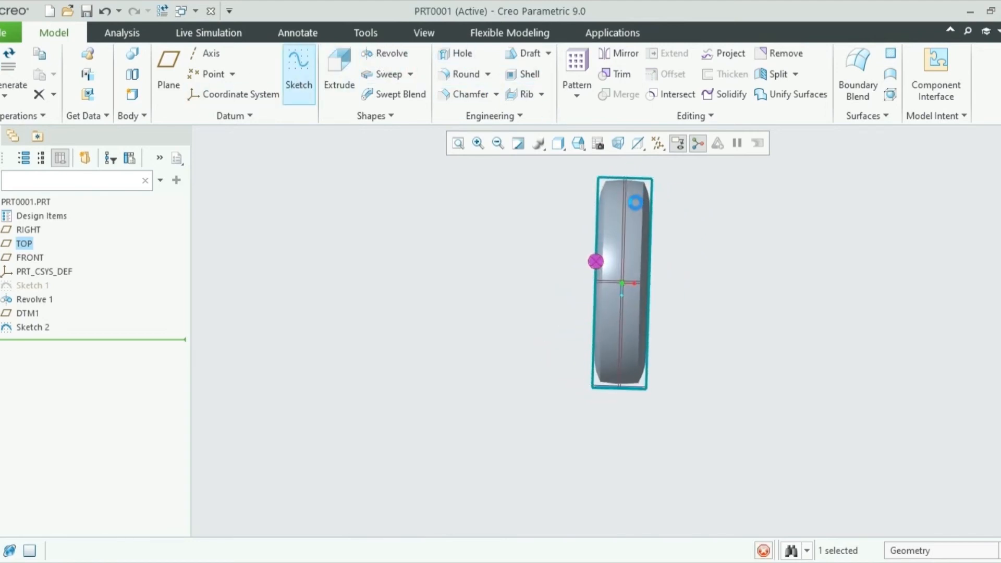
pyautogui.scroll(4, 616, 183)
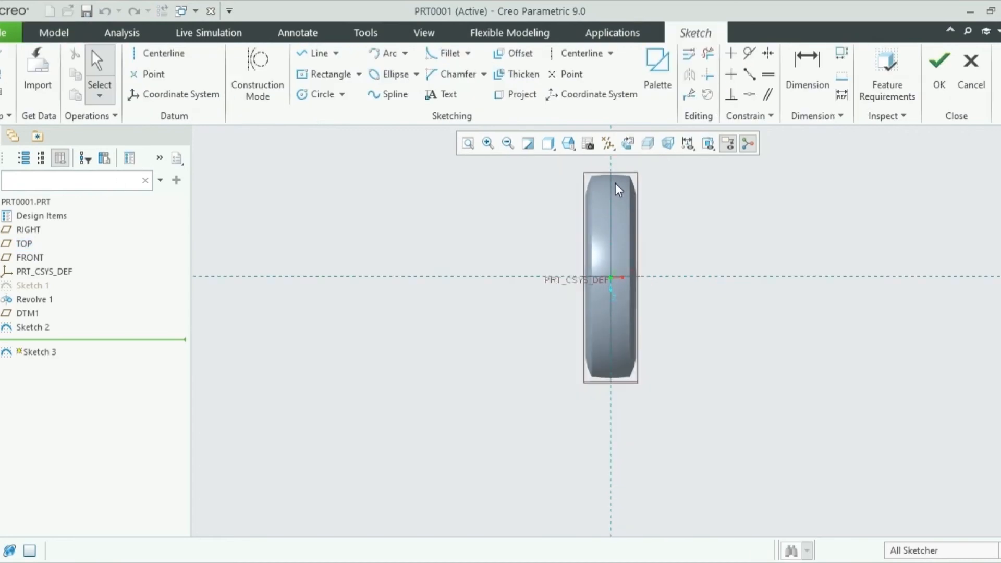
pyautogui.scroll(-12, 615, 183)
pyautogui.scroll(6, 606, 197)
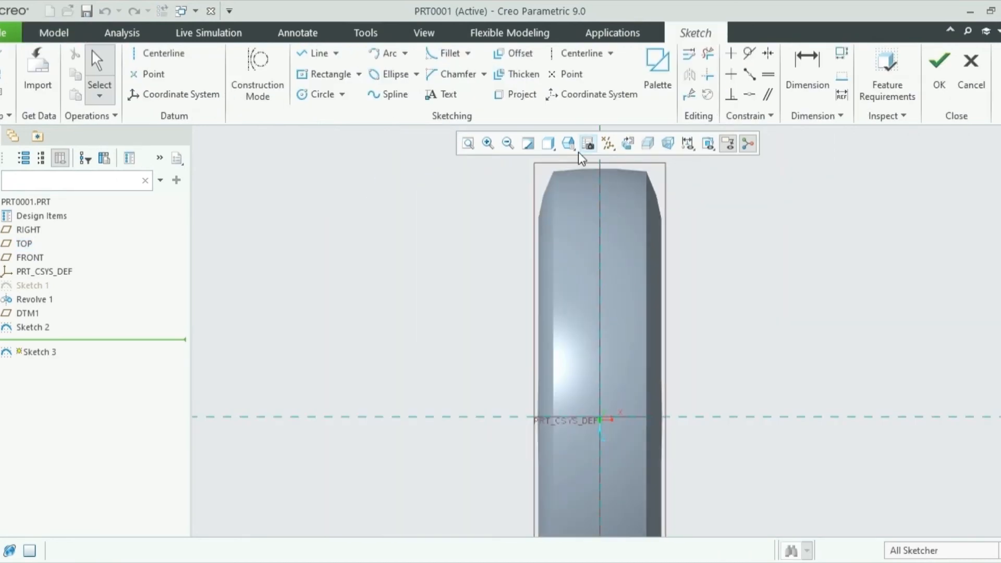
# Draw a three-point arc of about 241 radius across the tyre's upper edge, with its ends level and about 99 either side of the vertical reference
pyautogui.click(399, 53)
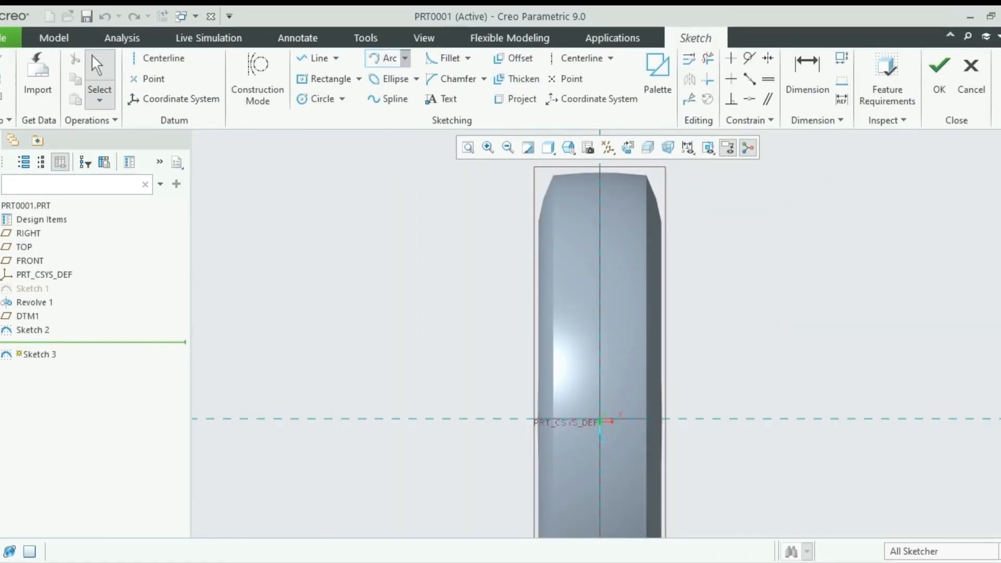
pyautogui.scroll(-6, 599, 159)
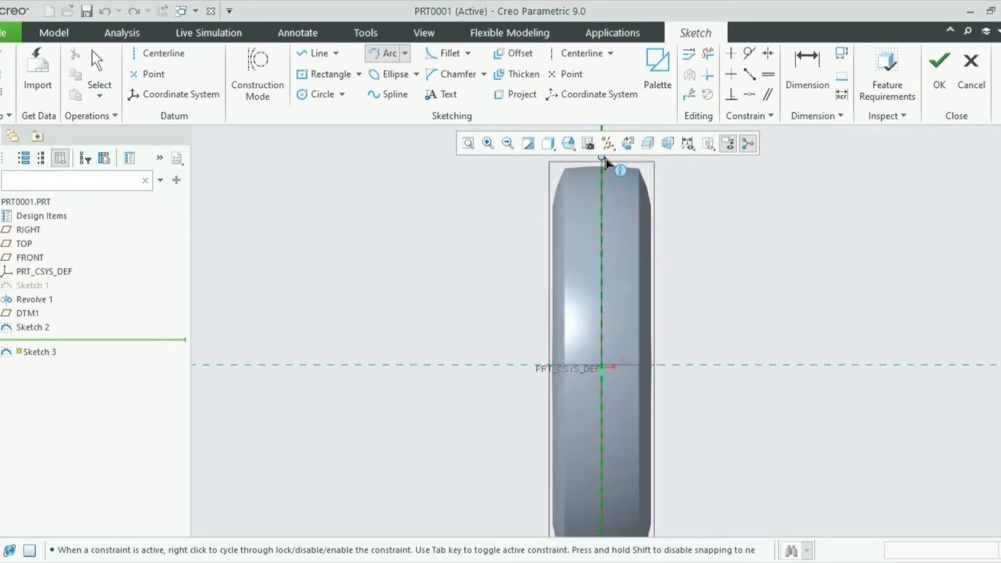
pyautogui.click(359, 264)
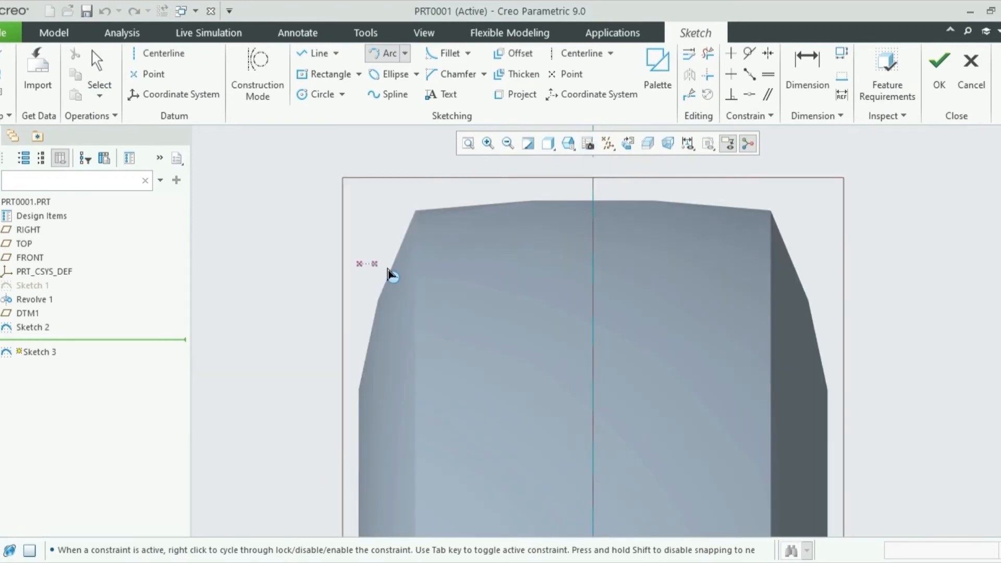
pyautogui.click(831, 264)
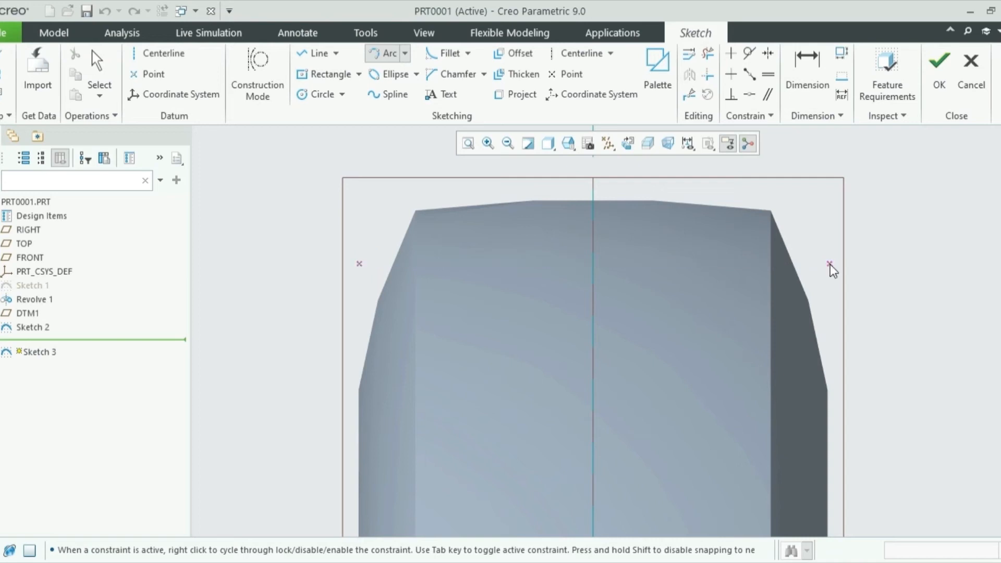
pyautogui.click(597, 218)
pyautogui.middleClick(482, 317)
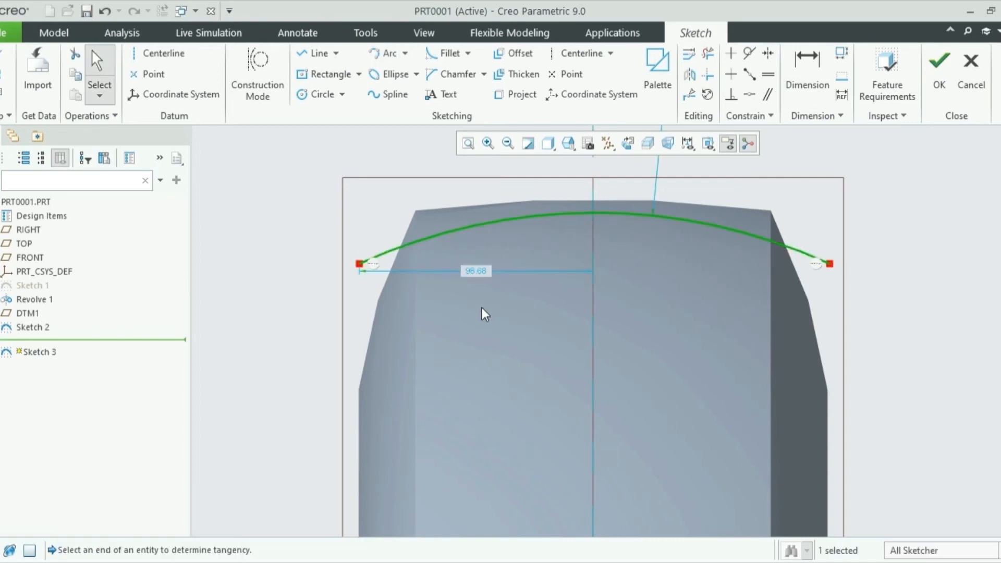
# Dimension the height of the arc's right end above the horizontal reference and set it to 360
pyautogui.scroll(-4, 482, 308)
pyautogui.scroll(9, 481, 307)
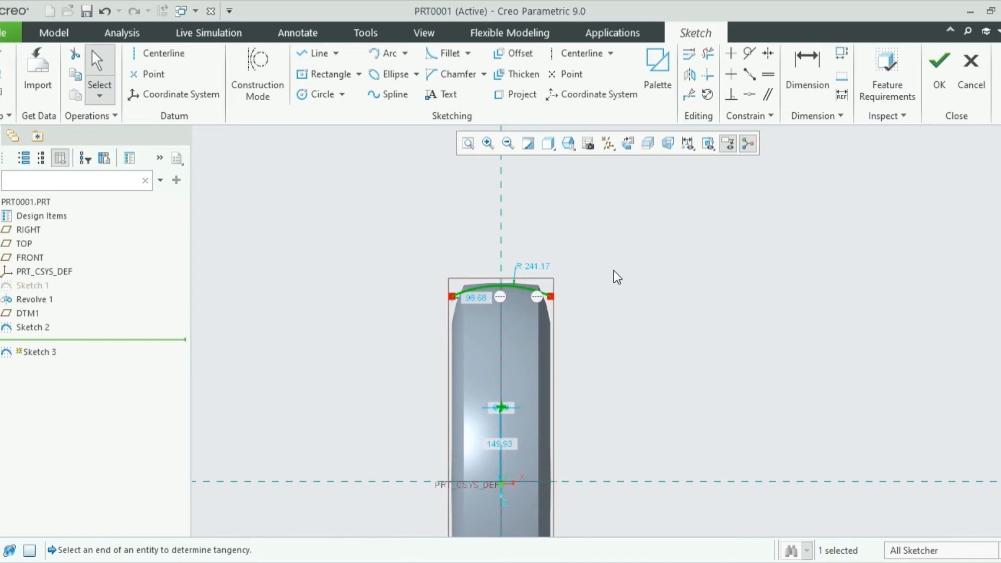
pyautogui.click(808, 70)
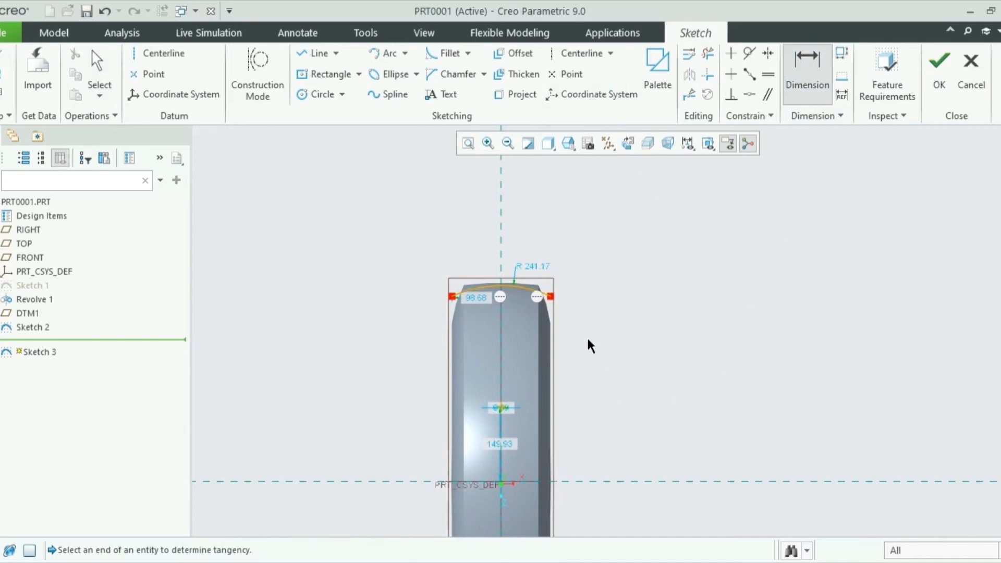
pyautogui.click(550, 295)
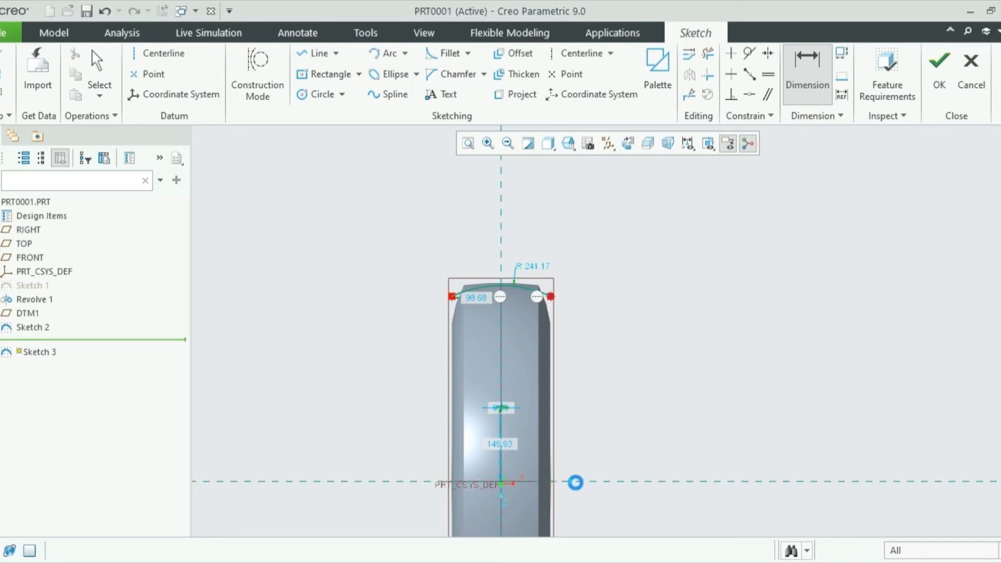
pyautogui.scroll(1, 577, 377)
pyautogui.middleClick(580, 379)
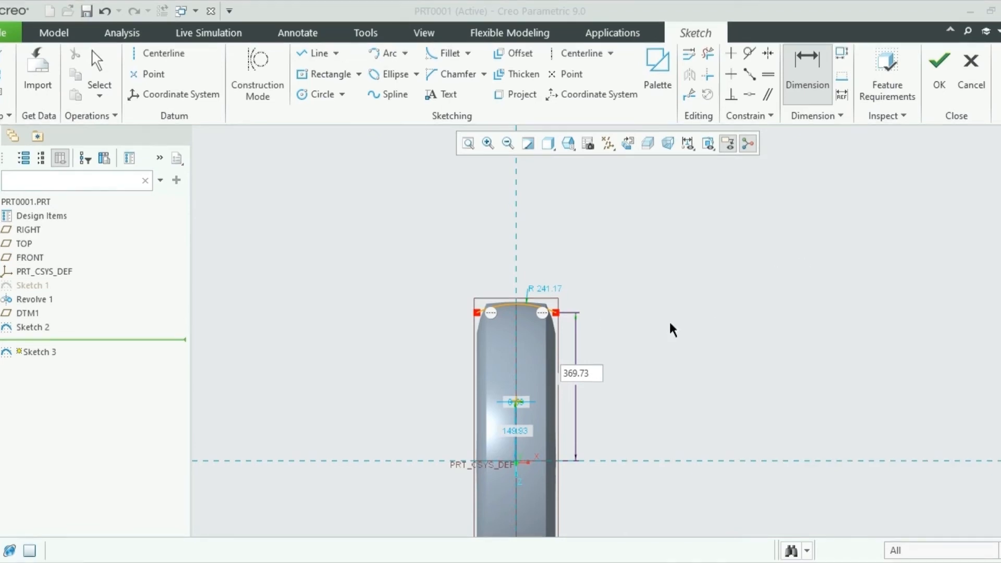
pyautogui.doubleClick(586, 373)
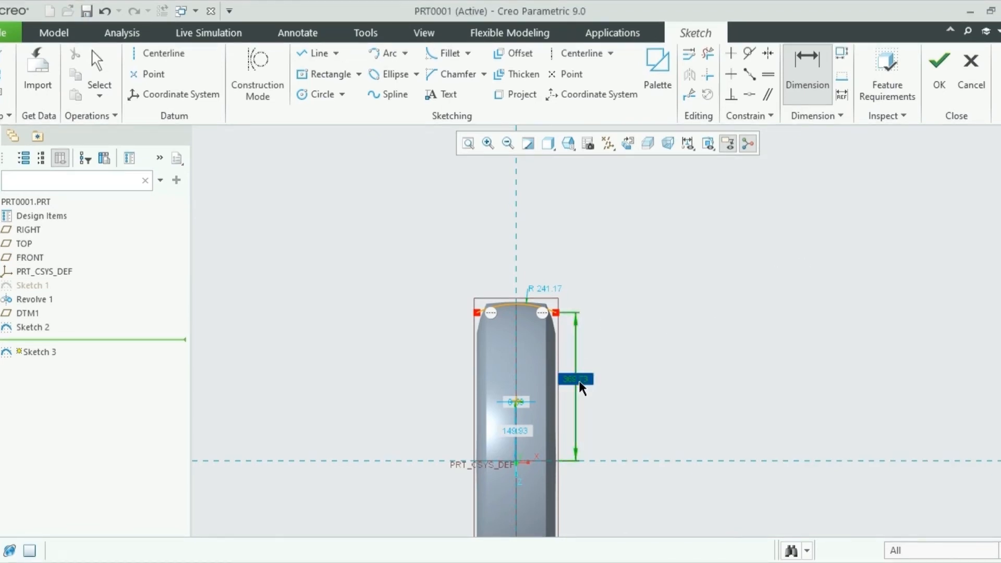
pyautogui.write('360')
pyautogui.press('Return')
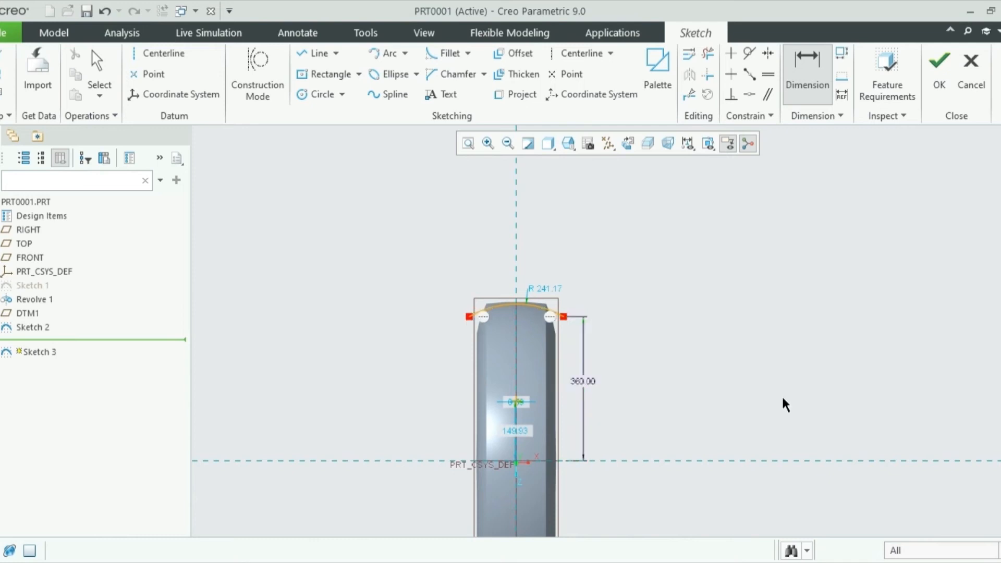
# Set the arc's radius to 290
pyautogui.scroll(4, 533, 295)
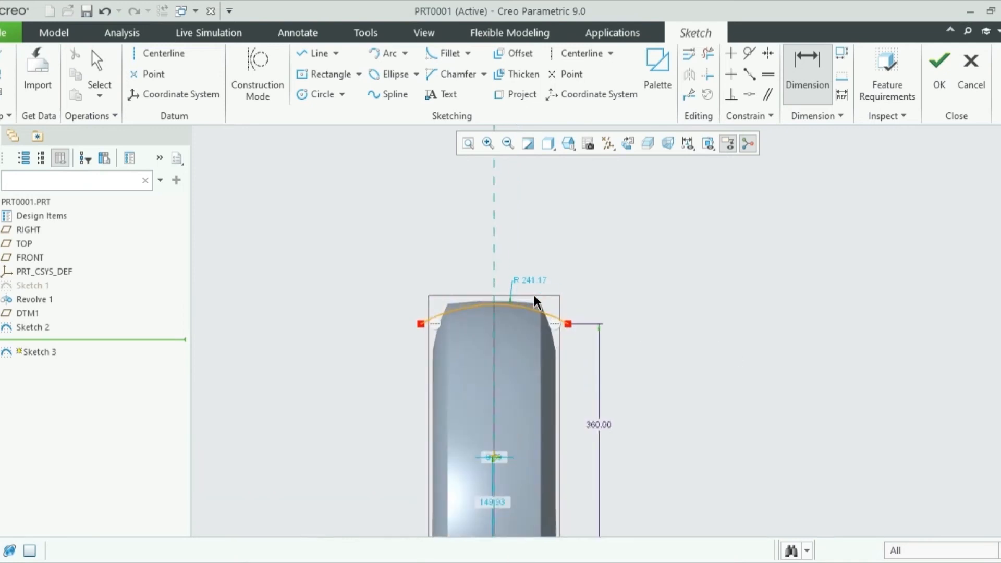
pyautogui.doubleClick(513, 270)
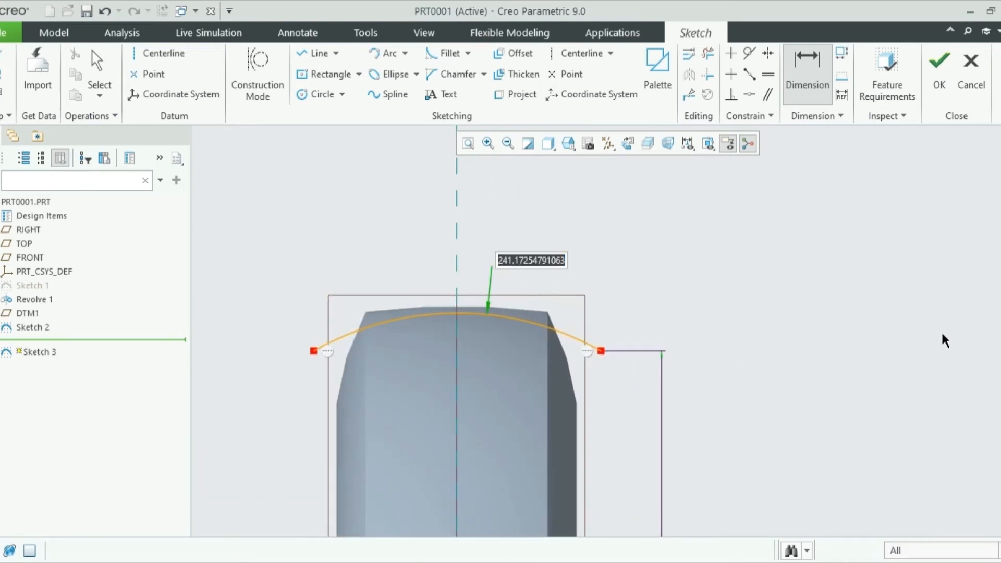
pyautogui.write('290')
pyautogui.press('Return')
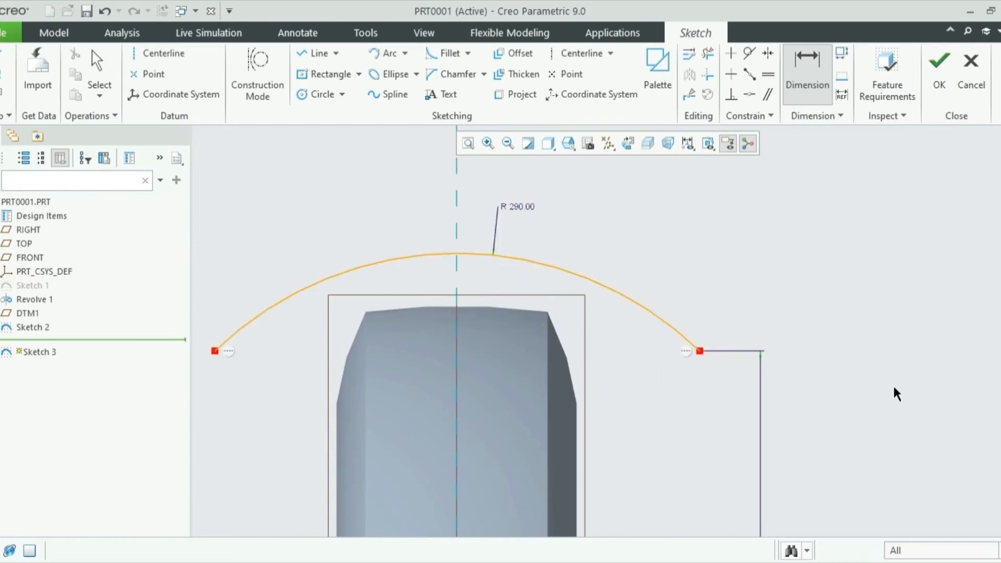
# Dimension the distance between the arc's two endpoints and set it to 222
pyautogui.scroll(1, 504, 372)
pyautogui.scroll(-4, 504, 372)
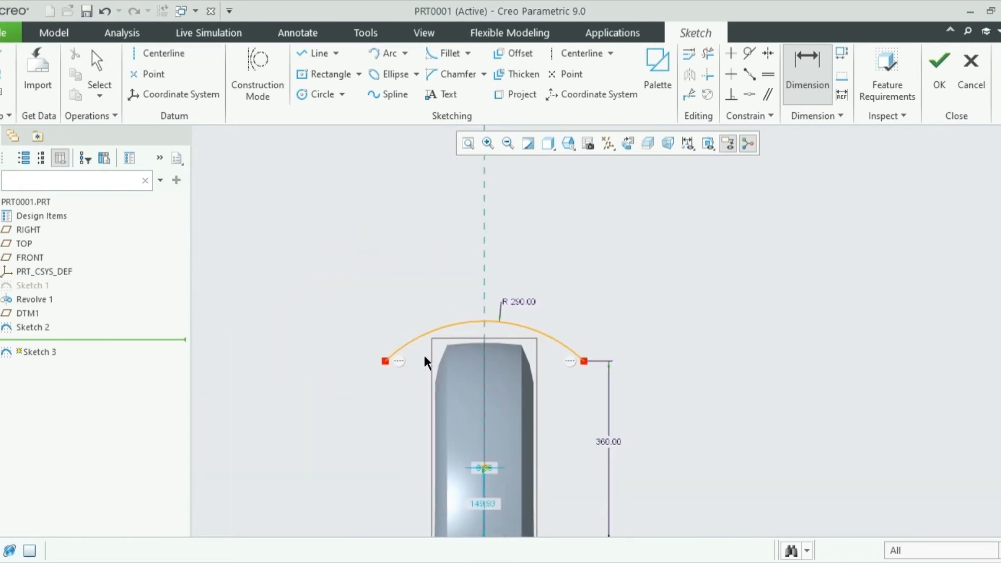
pyautogui.click(800, 56)
pyautogui.click(387, 362)
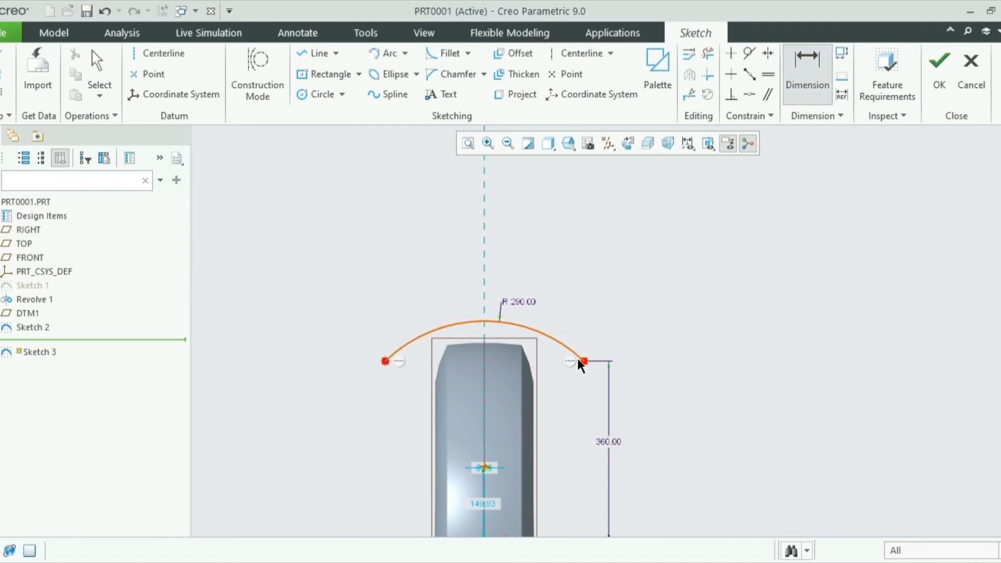
pyautogui.click(584, 361)
pyautogui.scroll(-1, 511, 371)
pyautogui.middleClick(511, 368)
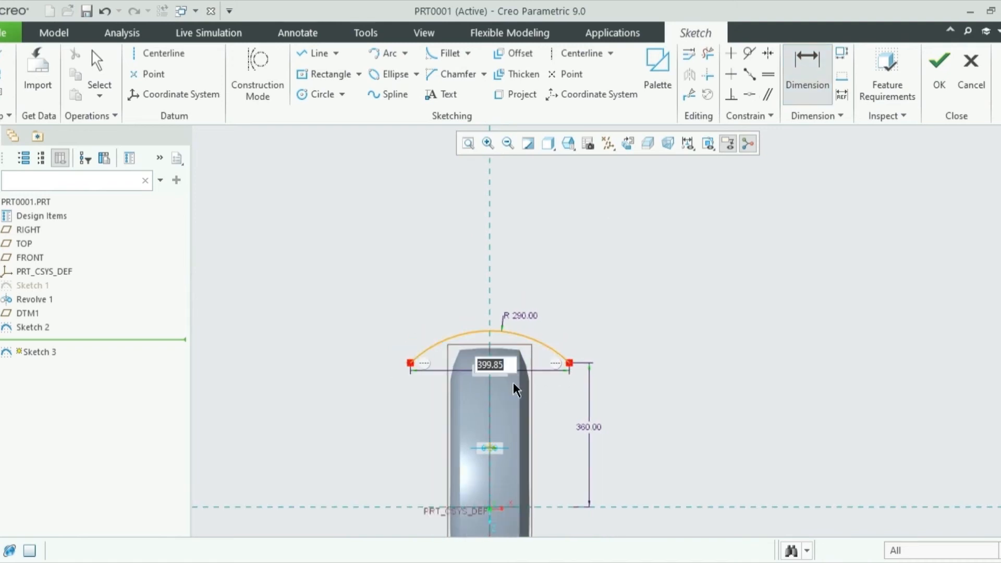
pyautogui.write('222')
pyautogui.press('Return')
# Examine how the dimensioned arc sits against the tyre's outer profile
pyautogui.scroll(-2, 531, 395)
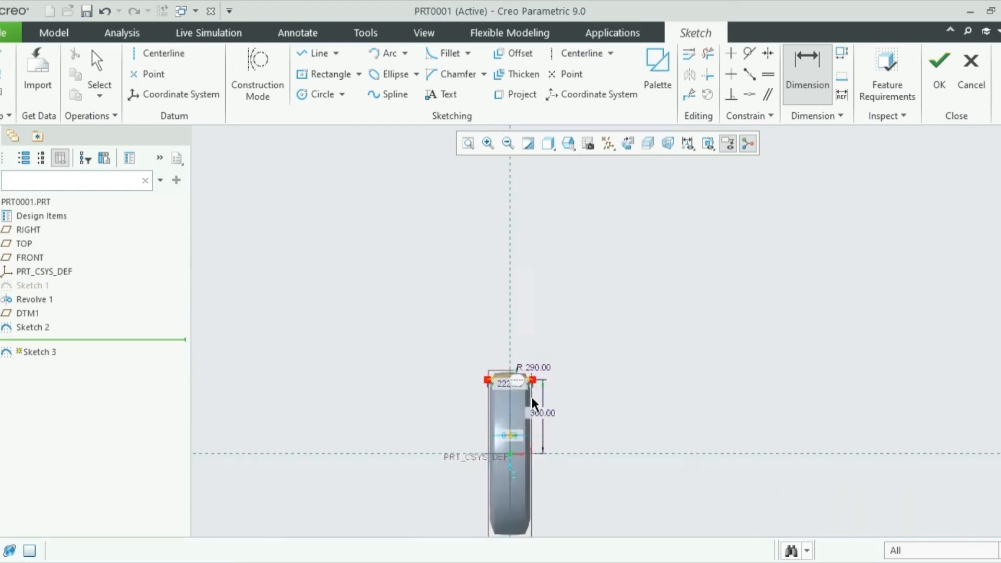
pyautogui.scroll(3, 531, 396)
pyautogui.scroll(3, 477, 371)
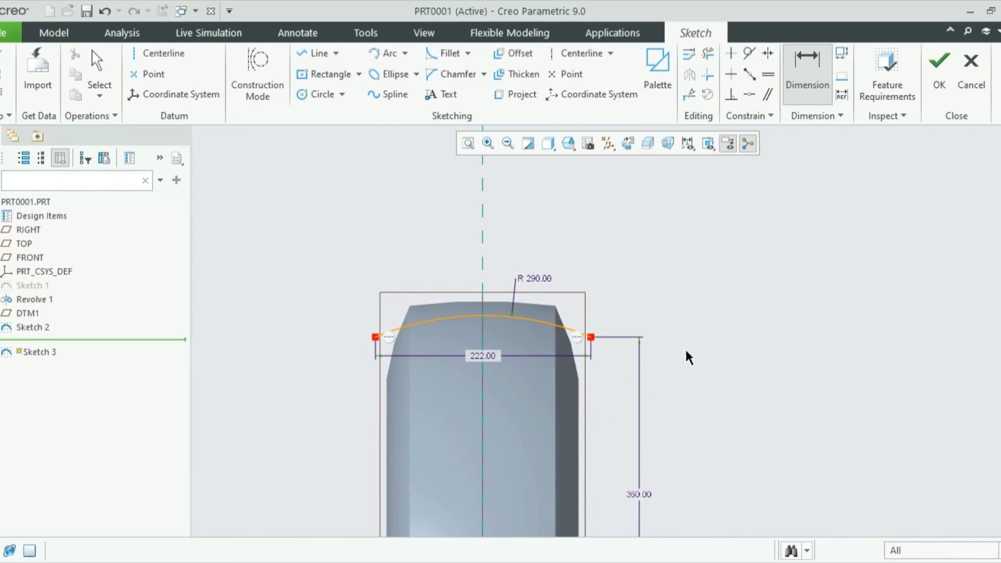
pyautogui.scroll(-3, 687, 392)
pyautogui.scroll(2, 686, 415)
pyautogui.scroll(-2, 686, 421)
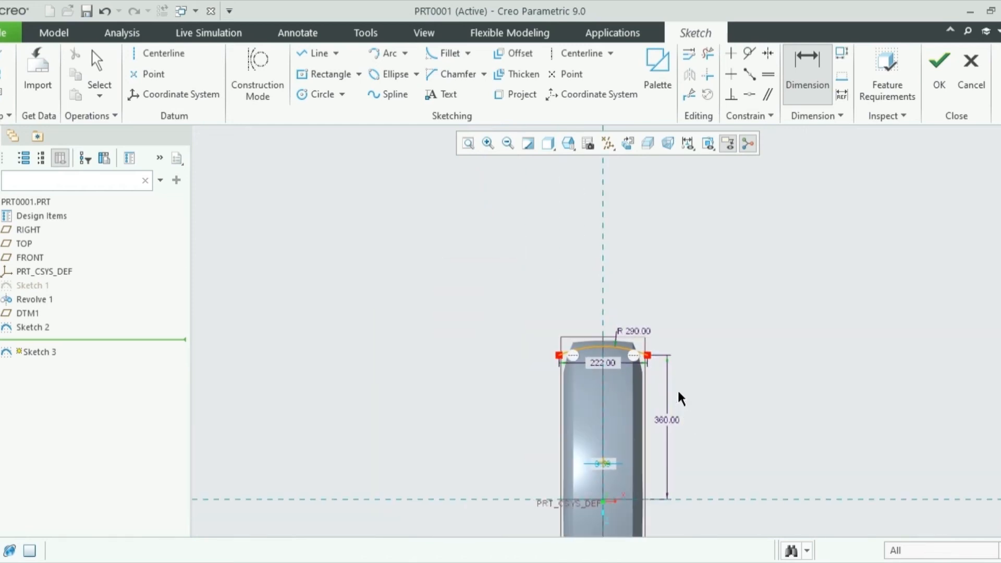
pyautogui.scroll(2, 678, 393)
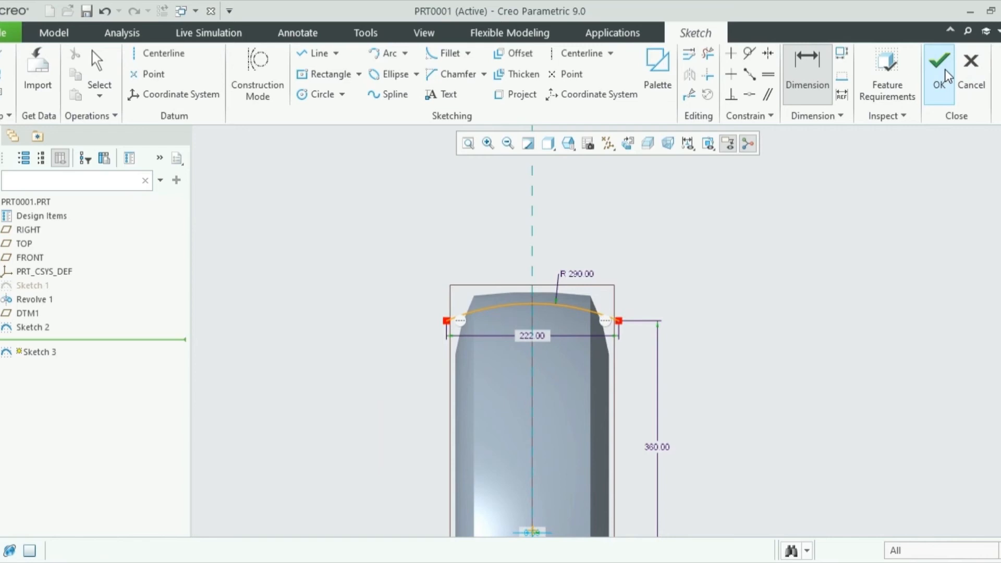
# Add a horizontal centerline through the origin beneath the arc and complete the sketch
pyautogui.scroll(-4, 827, 252)
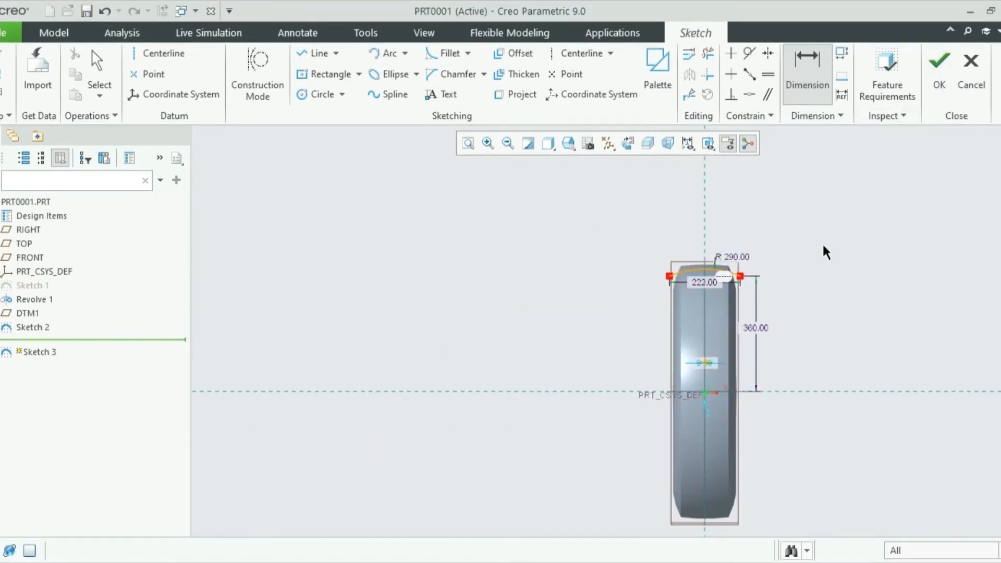
pyautogui.scroll(1, 818, 270)
pyautogui.click(583, 54)
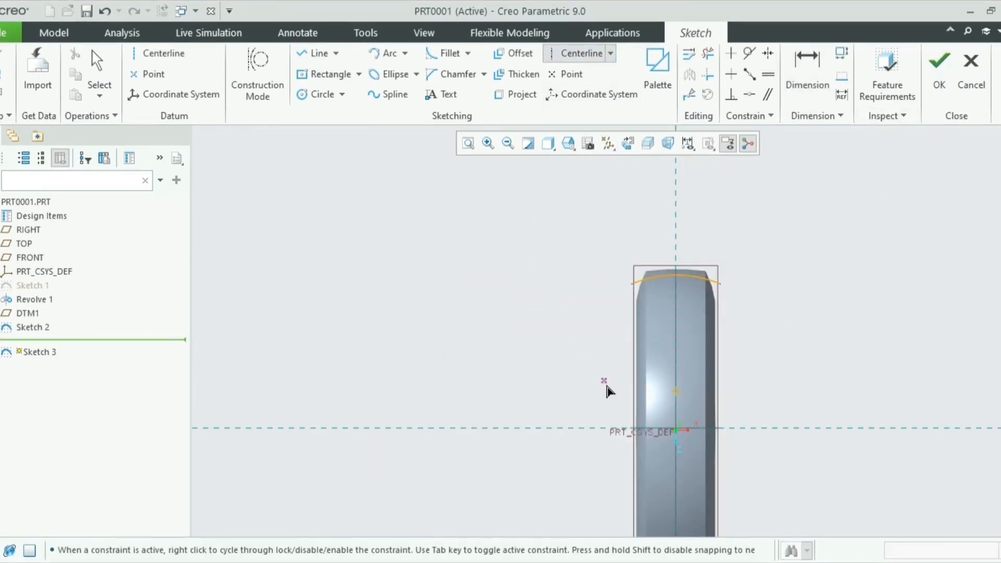
pyautogui.click(547, 430)
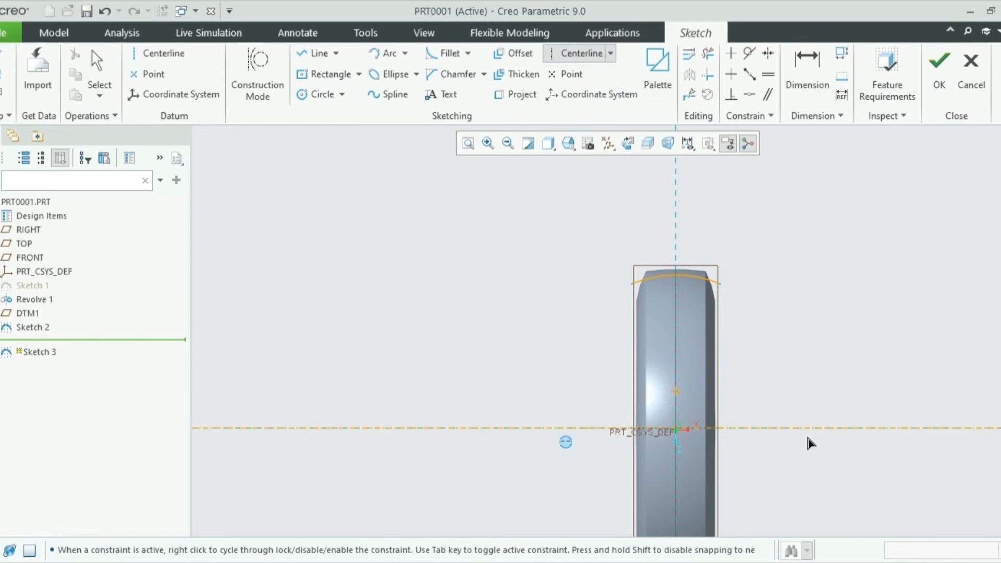
pyautogui.click(863, 433)
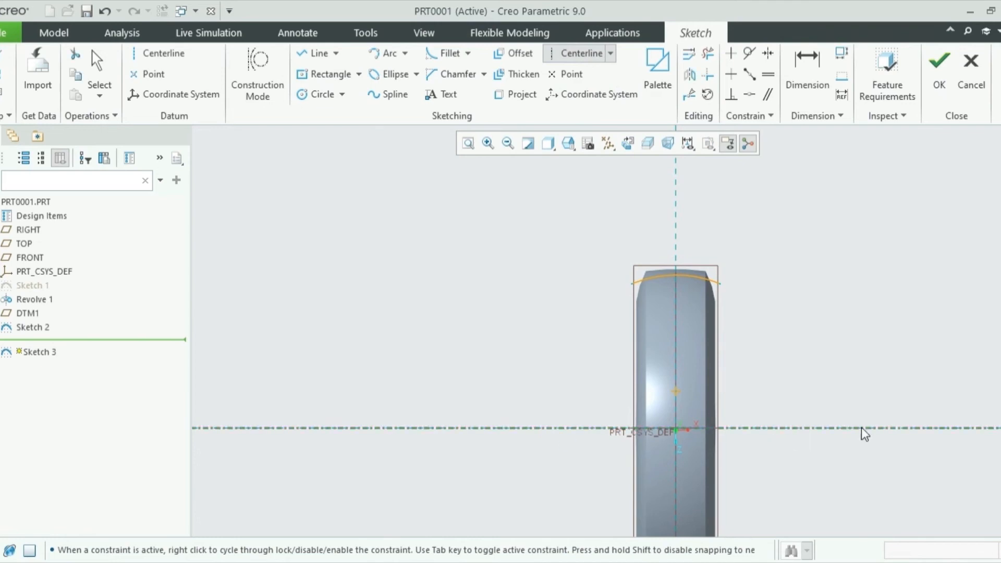
pyautogui.click(939, 68)
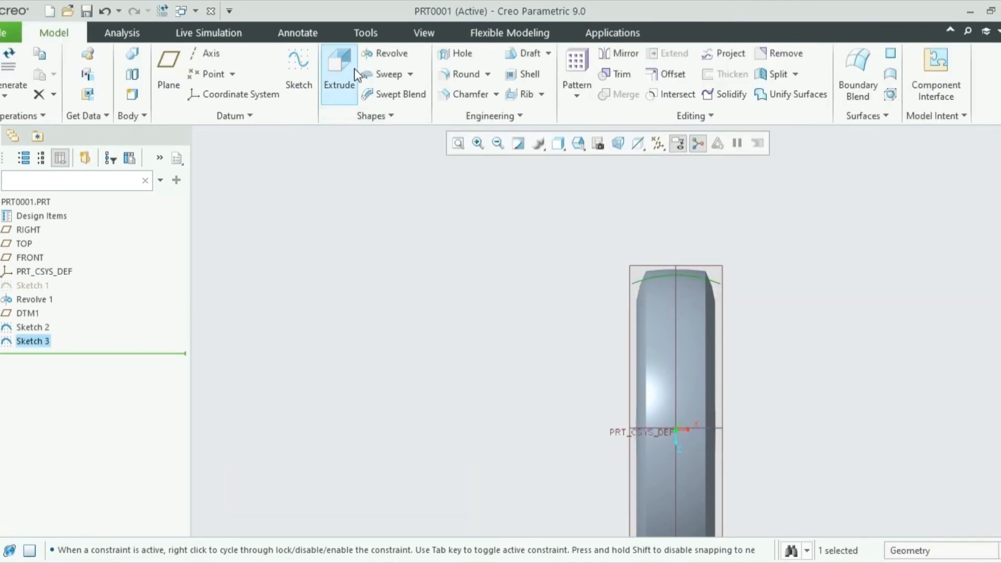
# Revolve the arc sketch 360° as a surface about its internal centerline
pyautogui.click(383, 54)
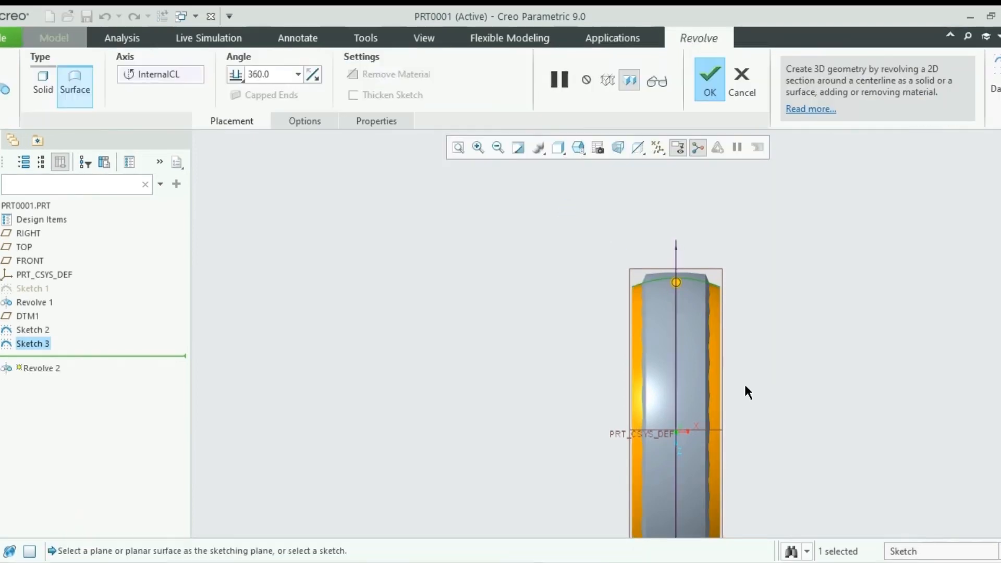
pyautogui.moveTo(683, 357); pyautogui.dragTo(700, 326, button='middle')
pyautogui.scroll(3, 558, 247)
pyautogui.scroll(-5, 608, 386)
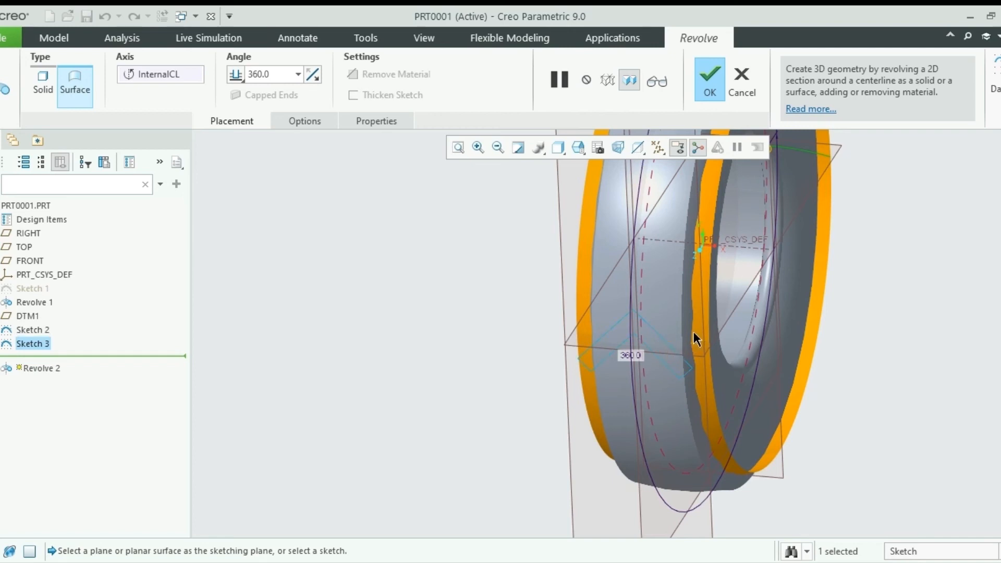
pyautogui.click(710, 84)
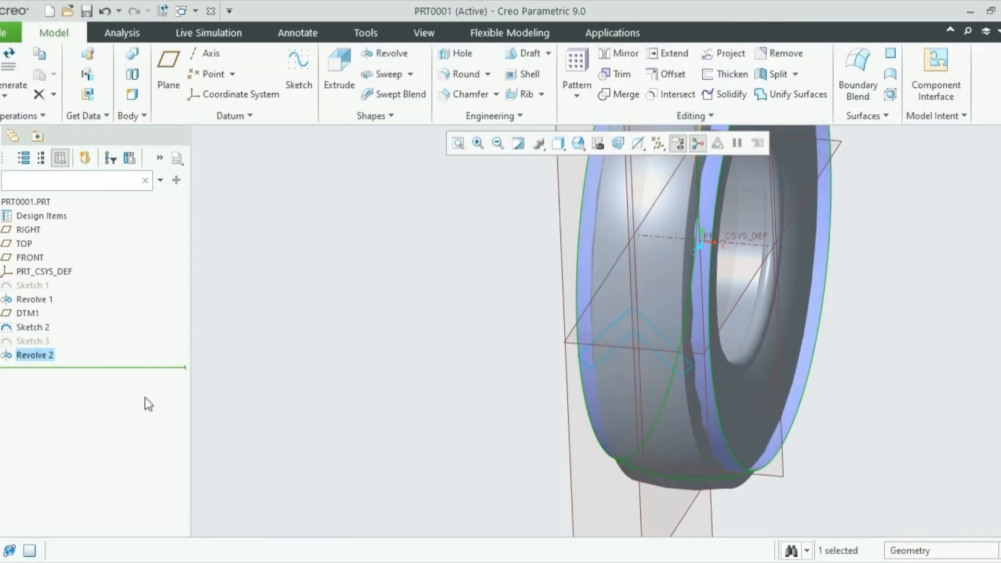
# Open the V-shaped tread sketch for editing, review its profile and close it
pyautogui.click(28, 327)
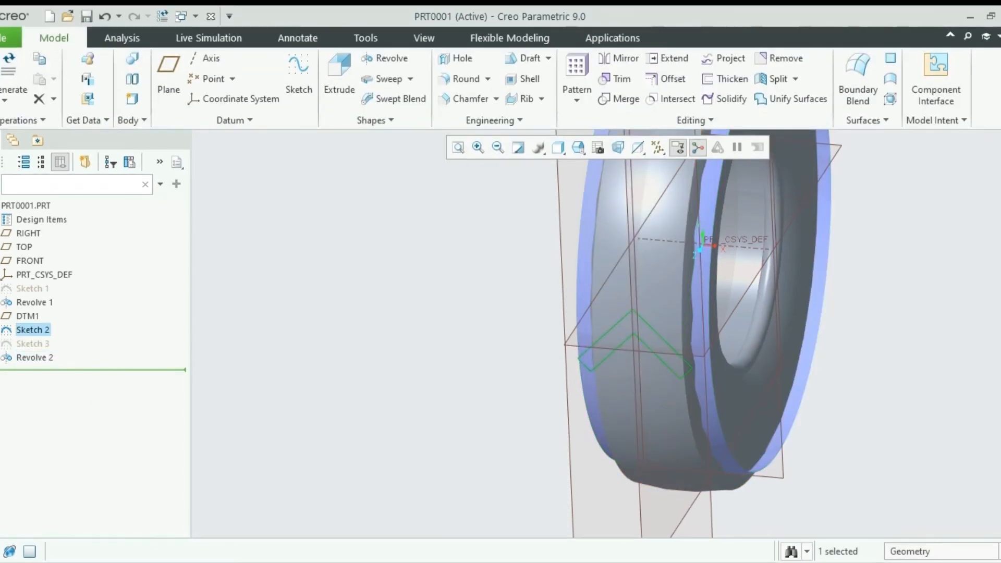
pyautogui.click(55, 264)
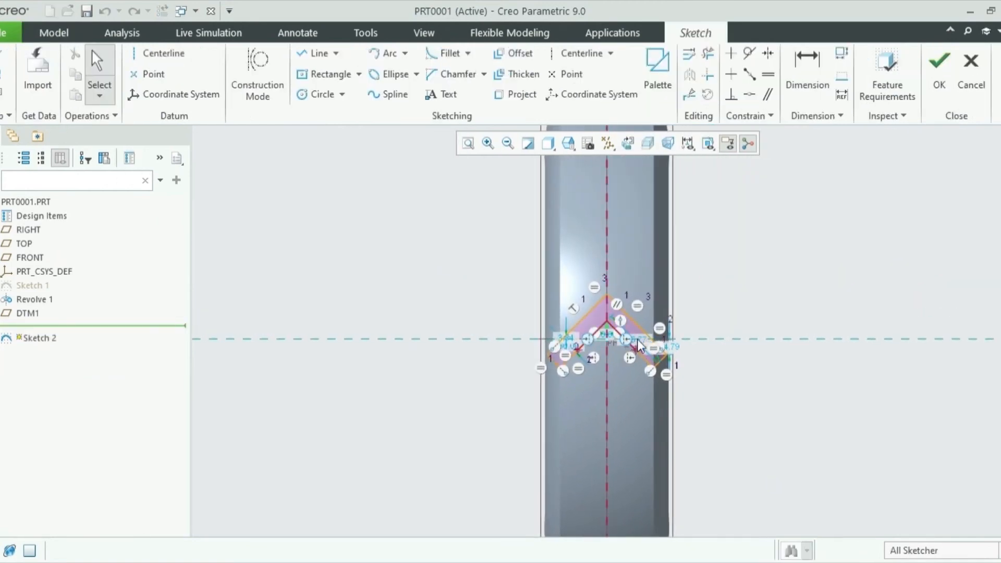
pyautogui.click(939, 73)
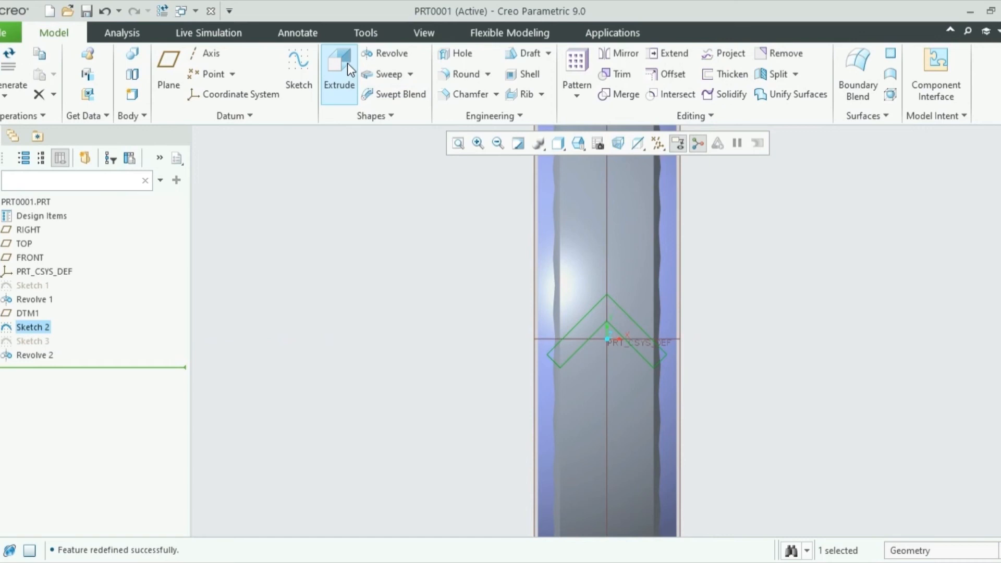
# Extrude the V-shaped sketch as a solid, with its direction flipped towards the tyre
pyautogui.click(347, 64)
pyautogui.moveTo(676, 313); pyautogui.dragTo(648, 311, button='middle')
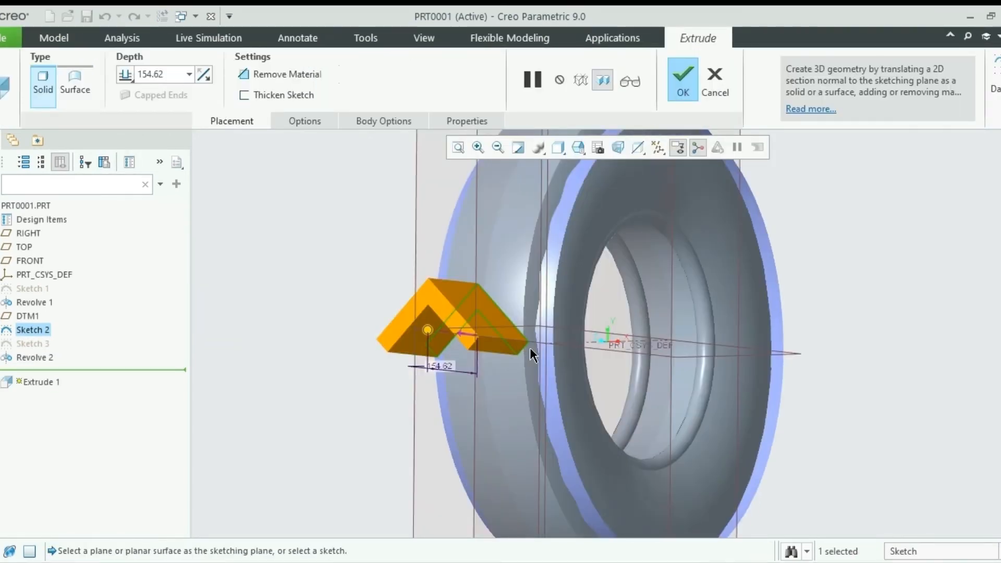
pyautogui.scroll(2, 530, 348)
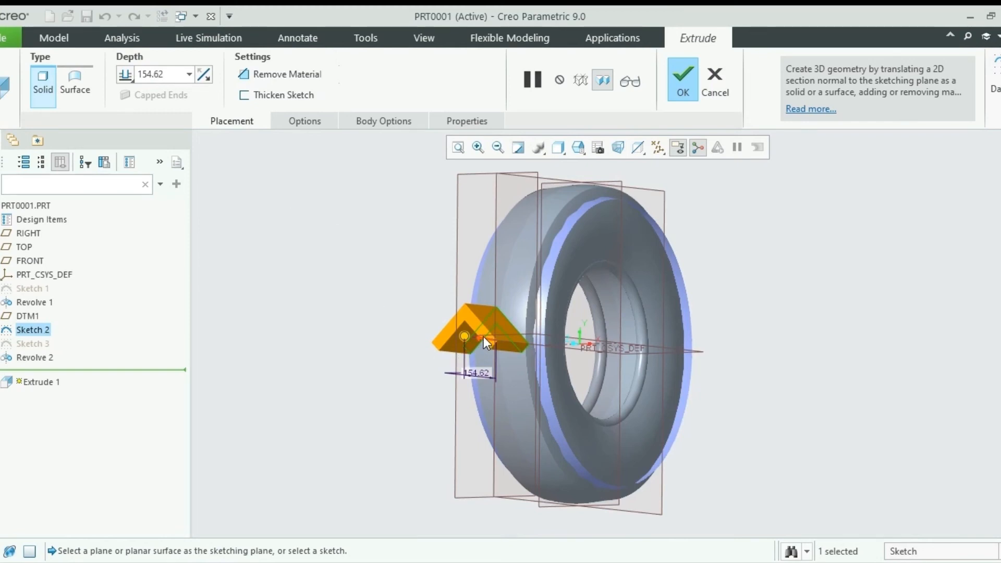
pyautogui.moveTo(484, 337)
pyautogui.mouseDown(button='middle')
pyautogui.moveTo(510, 346)
pyautogui.moveTo(489, 347)
pyautogui.mouseUp(button='middle')
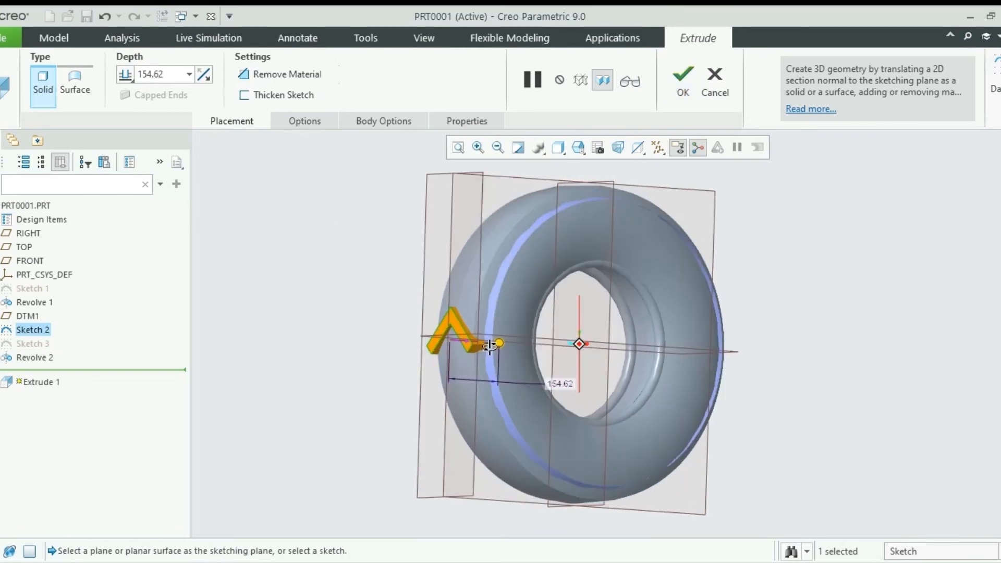
pyautogui.scroll(3, 466, 340)
pyautogui.scroll(-6, 466, 340)
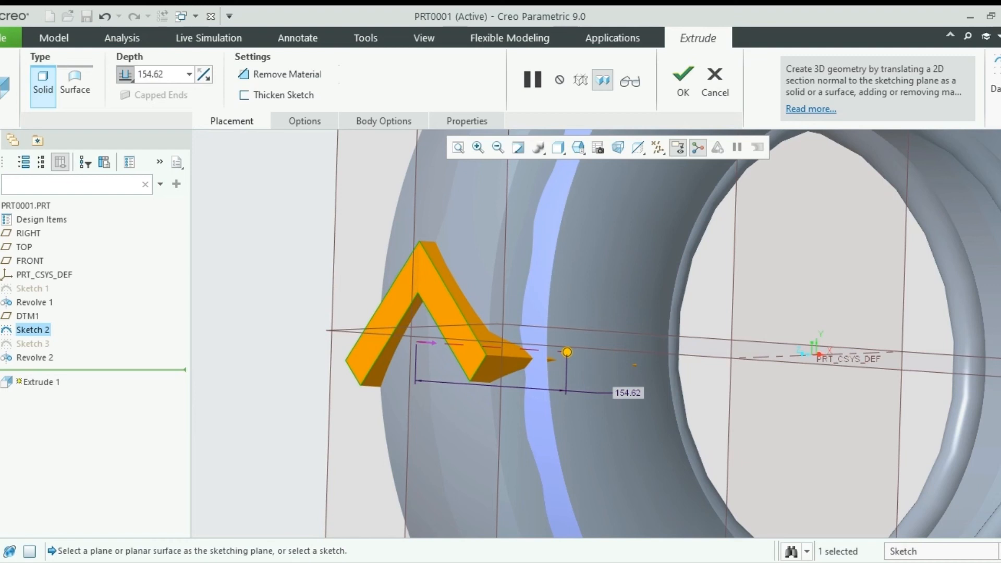
# Set the V-shaped extrusion's depth to end at the revolved arc surface
pyautogui.click(161, 178)
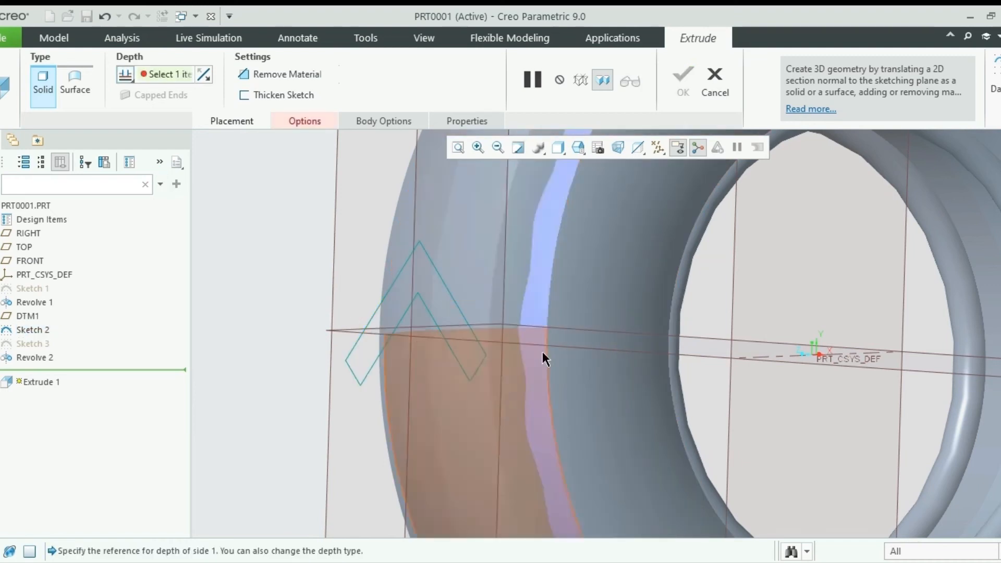
pyautogui.scroll(5, 542, 352)
pyautogui.scroll(-5, 577, 302)
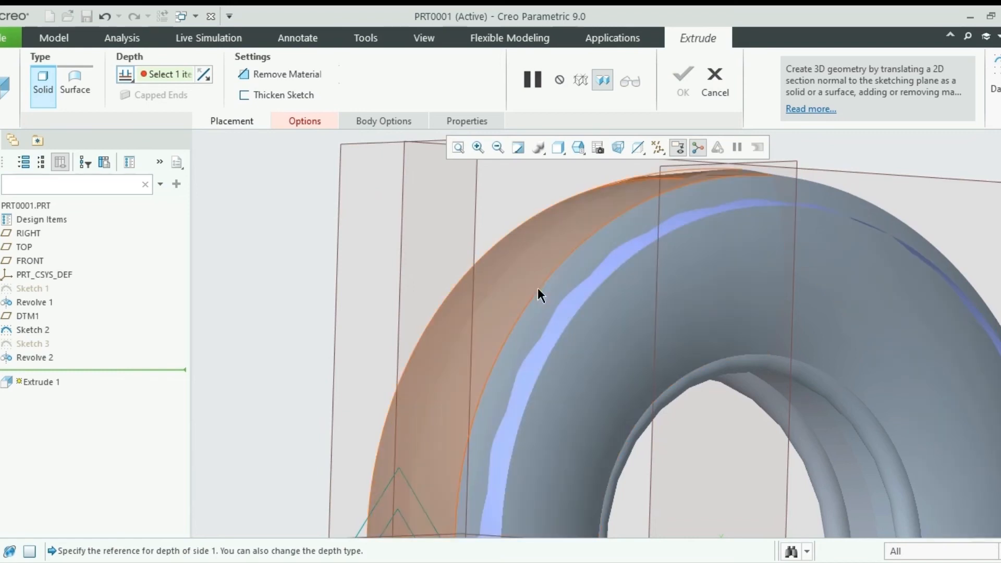
pyautogui.moveTo(601, 275); pyautogui.dragTo(650, 279, button='middle')
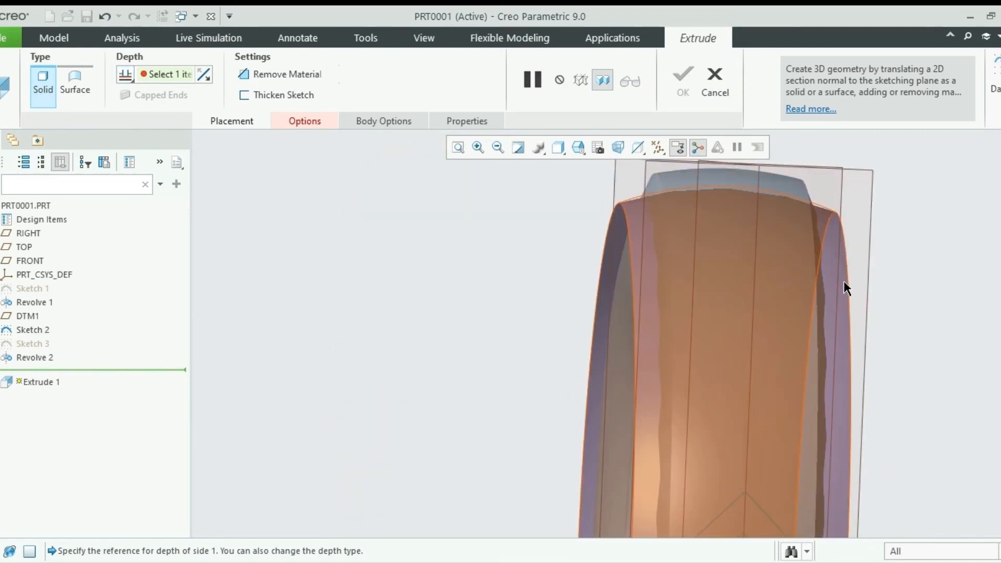
pyautogui.click(847, 285)
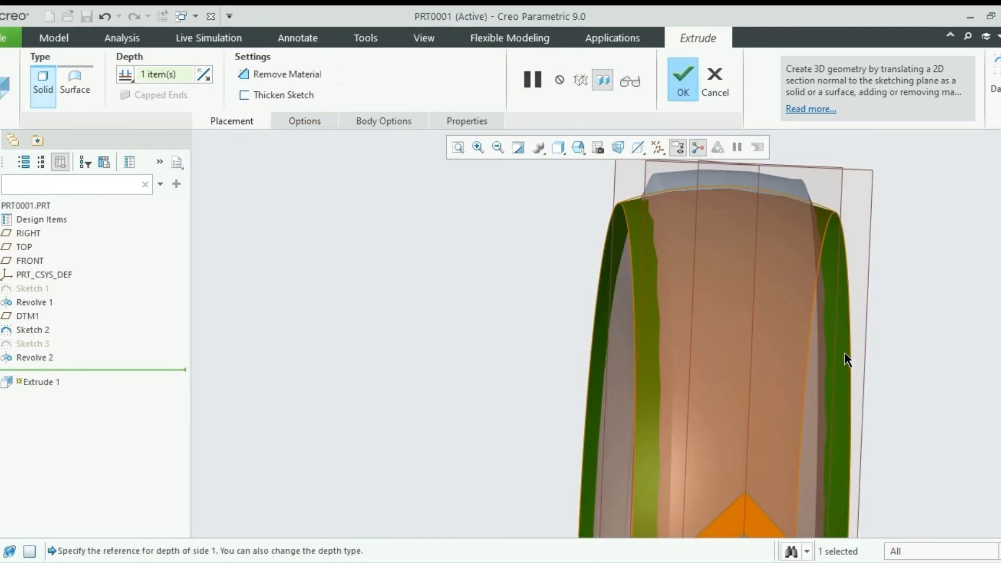
# Set the V-shaped extrusion to remove material with a depth of 60 and complete the feature
pyautogui.scroll(-4, 832, 350)
pyautogui.scroll(5, 831, 345)
pyautogui.moveTo(830, 343); pyautogui.dragTo(667, 458, button='middle')
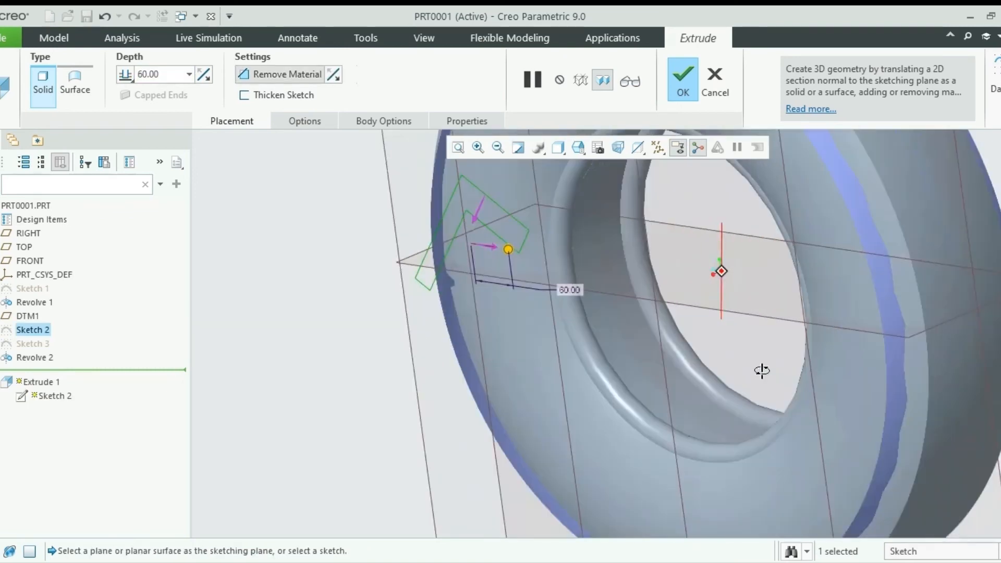
pyautogui.moveTo(762, 369)
pyautogui.mouseDown(button='middle')
pyautogui.moveTo(851, 363)
pyautogui.moveTo(870, 347)
pyautogui.moveTo(866, 376)
pyautogui.mouseUp(button='middle')
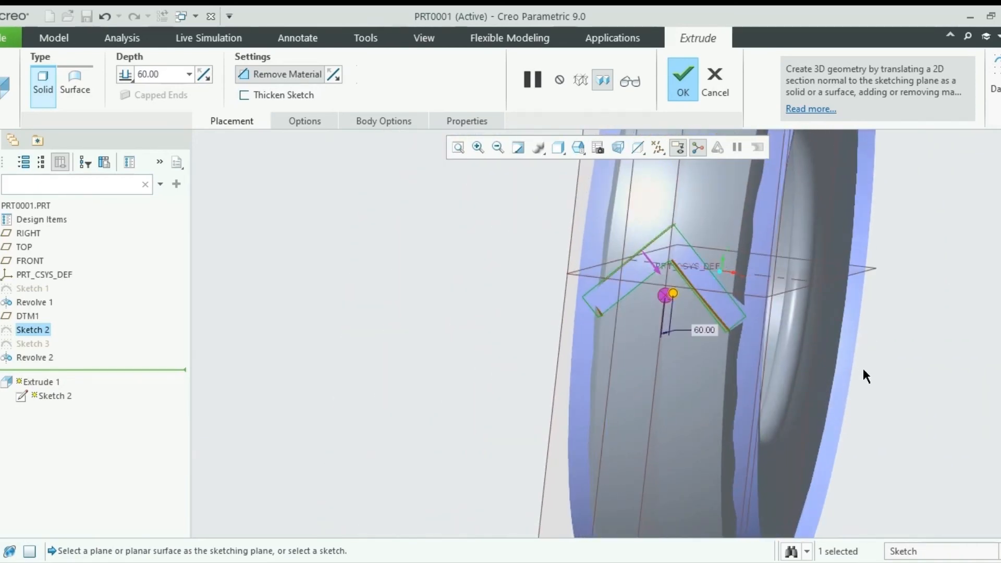
pyautogui.click(690, 74)
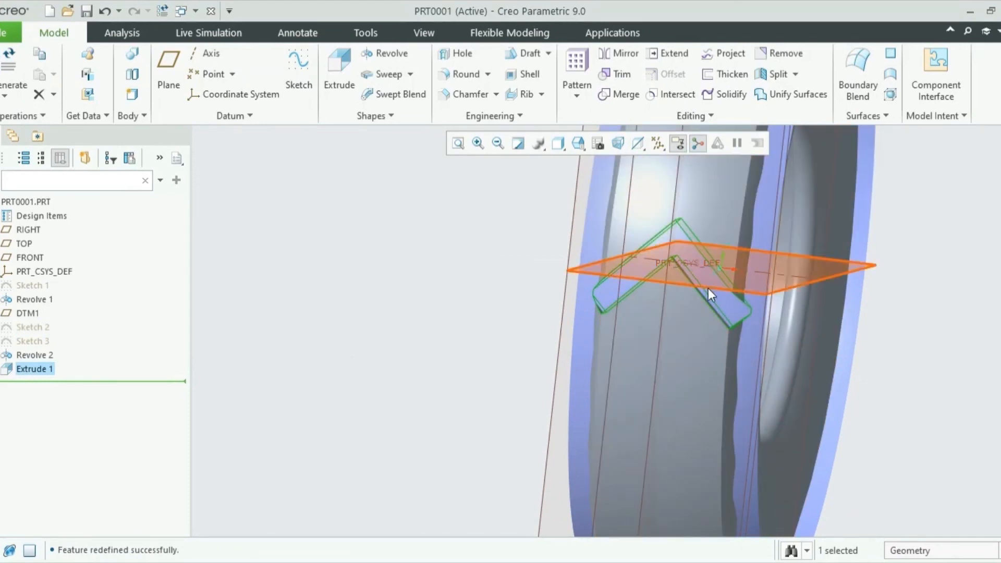
# Start an axis pattern of the V-shaped cut and choose the tyre's central axis as the pattern center
pyautogui.scroll(-5, 516, 368)
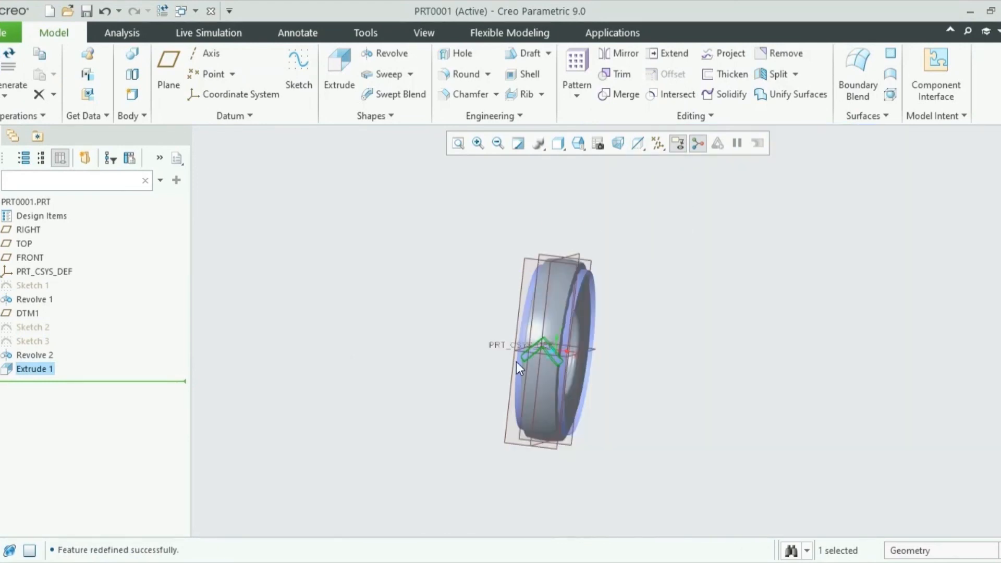
pyautogui.click(585, 96)
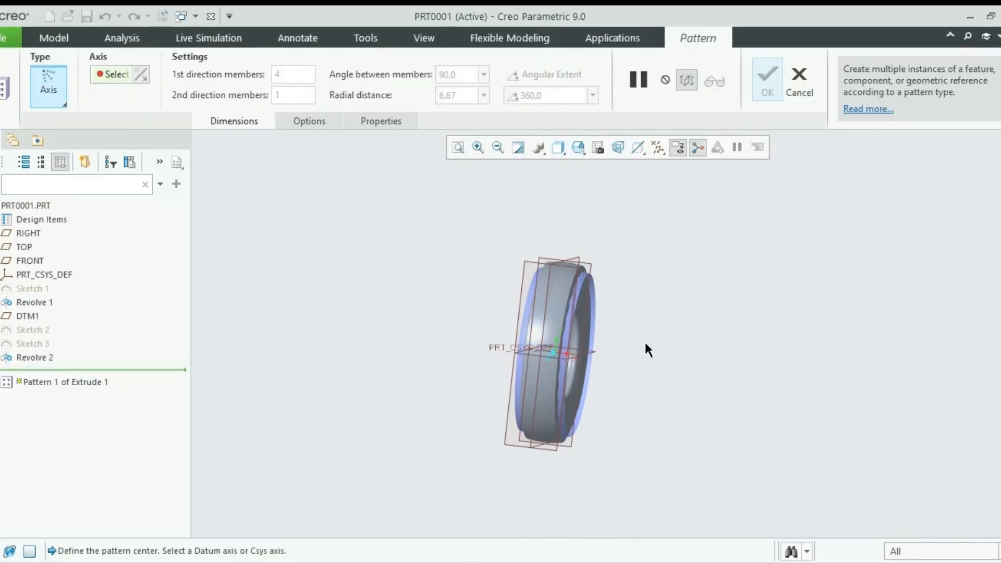
pyautogui.scroll(4, 594, 361)
pyautogui.scroll(-10, 594, 361)
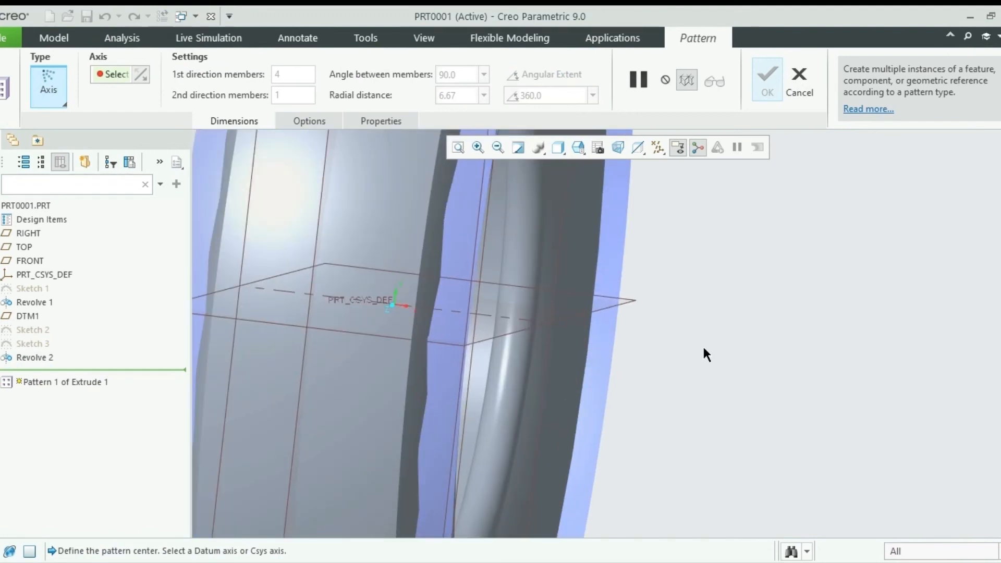
pyautogui.scroll(5, 678, 350)
pyautogui.scroll(-5, 642, 351)
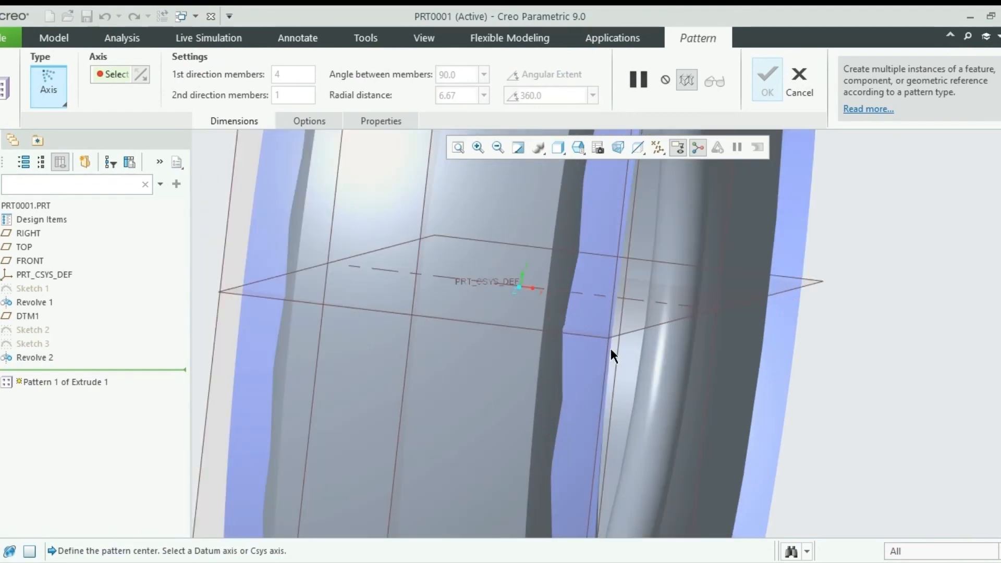
pyautogui.click(597, 293)
pyautogui.scroll(5, 746, 346)
pyautogui.moveTo(745, 347); pyautogui.dragTo(686, 336, button='middle')
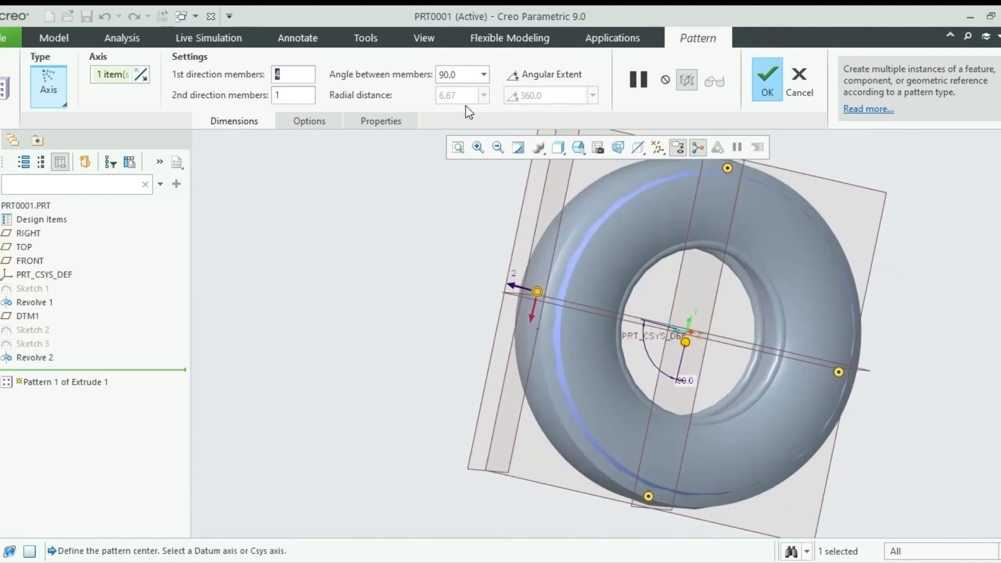
# Set the pattern to 28 members over a 360° angular extent and complete it
pyautogui.click(537, 74)
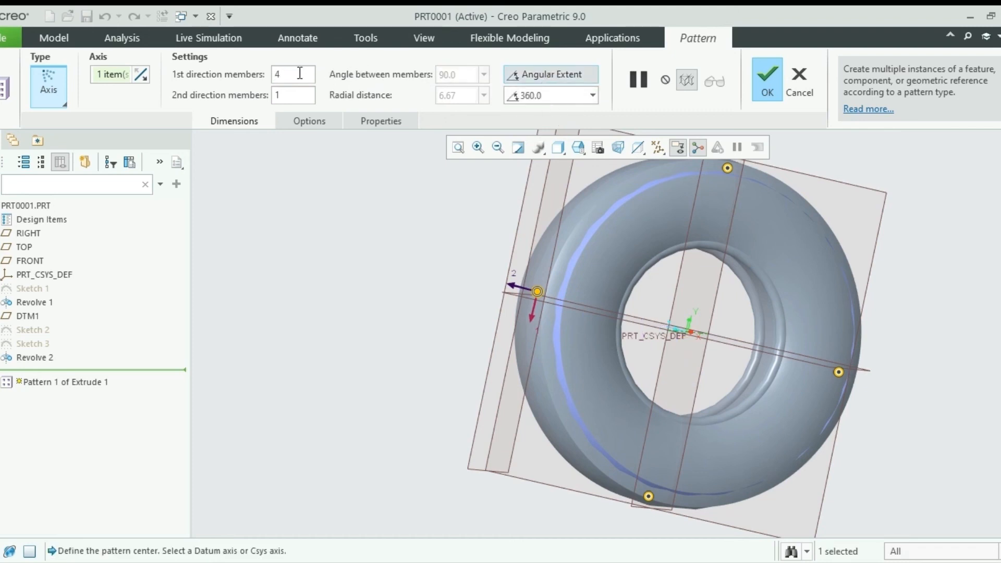
pyautogui.write('28')
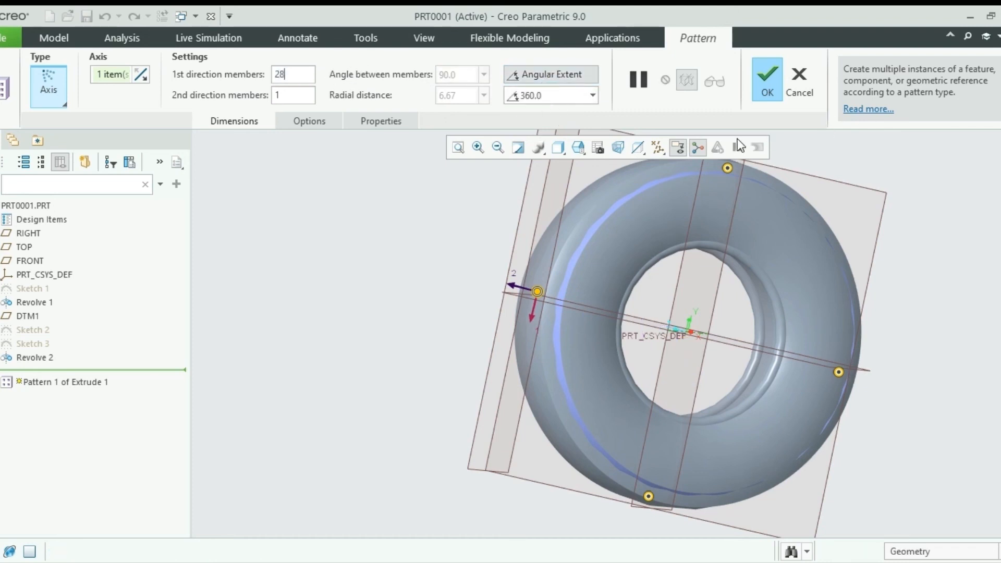
pyautogui.press('Return')
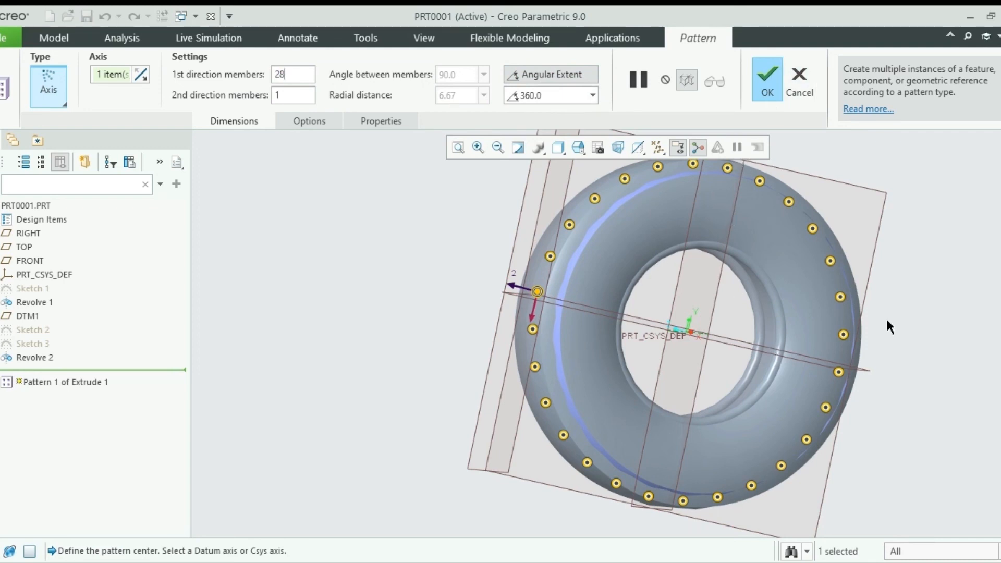
pyautogui.click(768, 77)
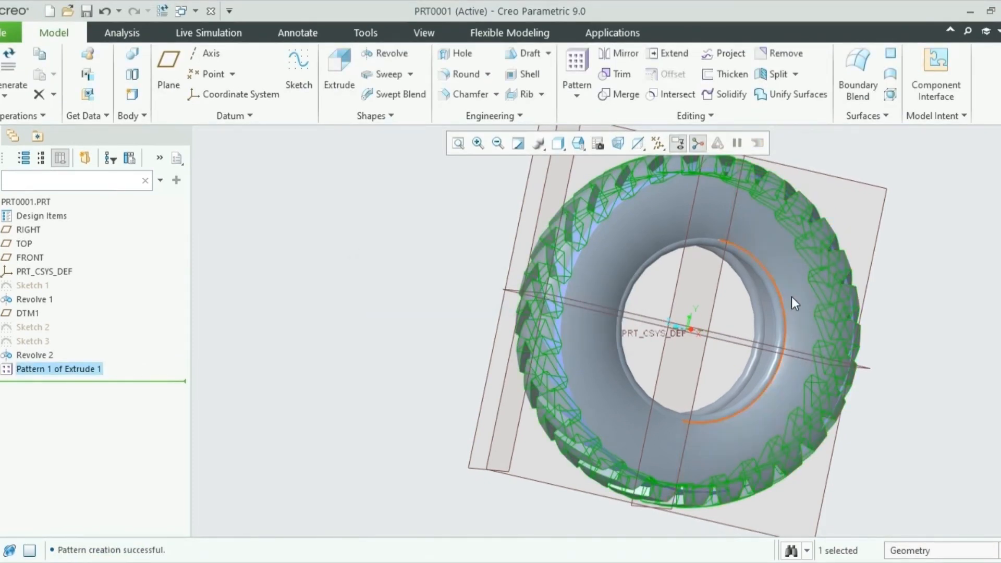
# Start a shell that removes the tyre's inner bore surface and set its thickness to 5
pyautogui.moveTo(792, 297); pyautogui.dragTo(817, 313, button='middle')
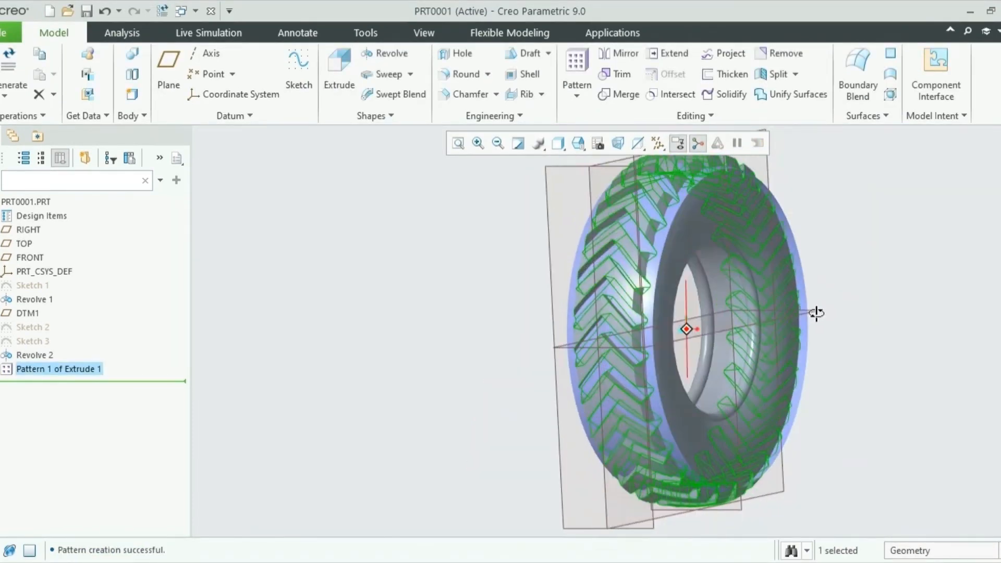
pyautogui.click(942, 326)
pyautogui.scroll(2, 853, 365)
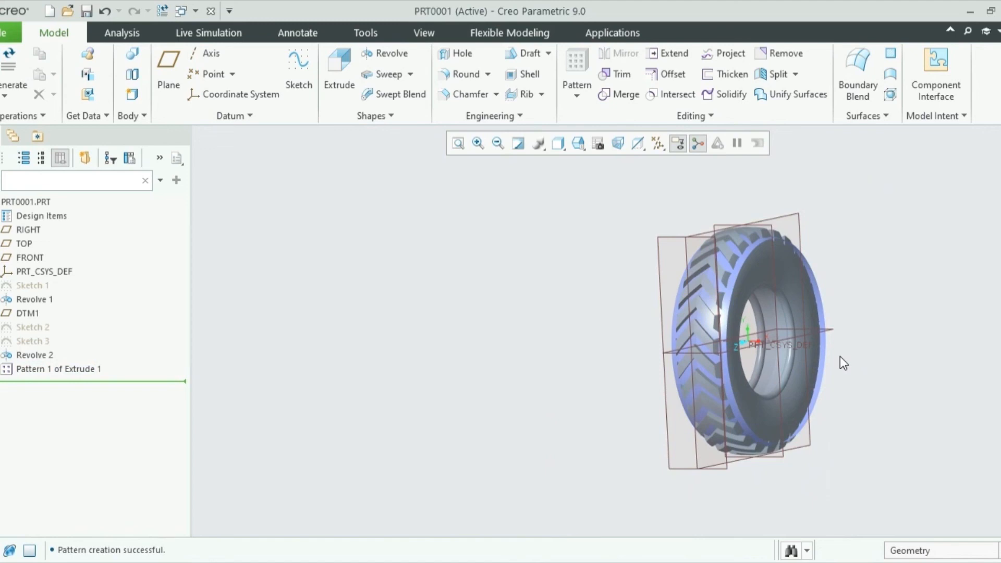
pyautogui.moveTo(841, 357)
pyautogui.mouseDown(button='middle')
pyautogui.moveTo(791, 369)
pyautogui.moveTo(850, 361)
pyautogui.mouseUp(button='middle')
pyautogui.scroll(-3, 881, 349)
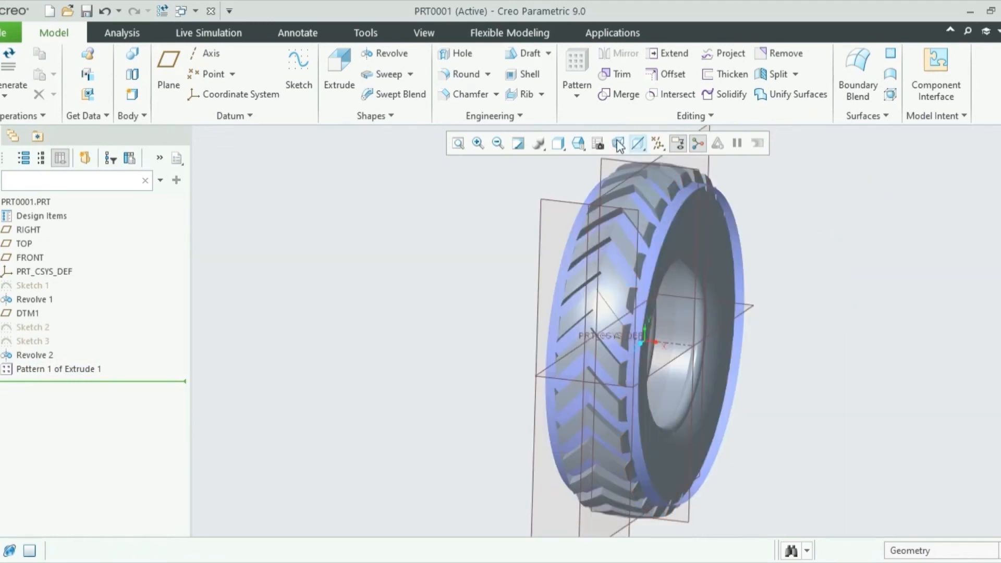
pyautogui.click(528, 80)
pyautogui.click(690, 334)
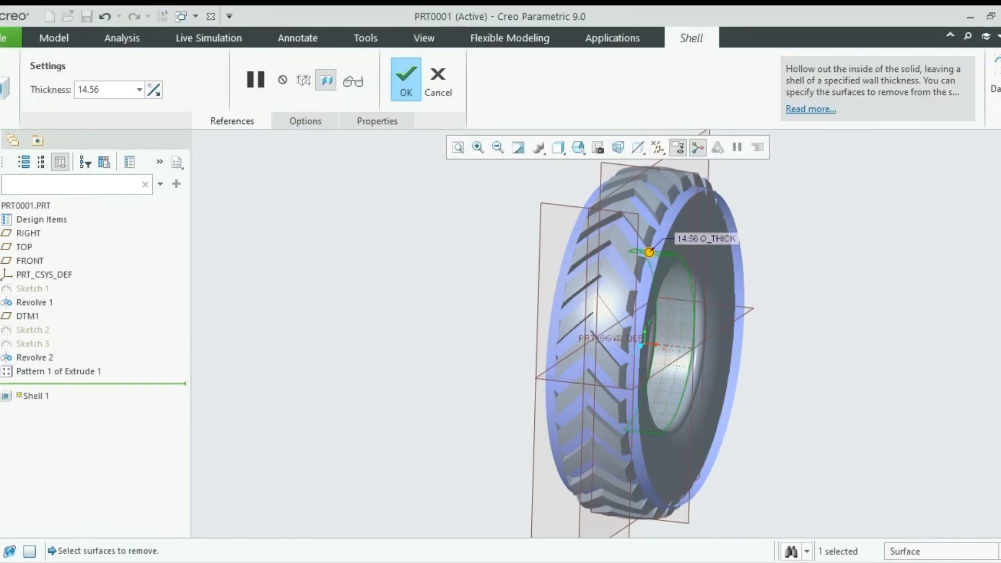
pyautogui.click(94, 89)
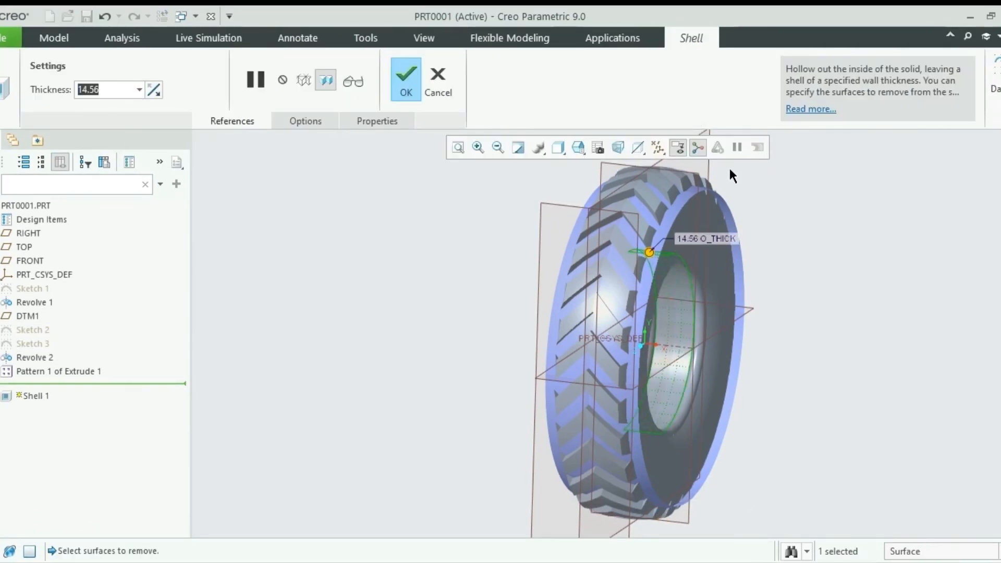
pyautogui.write('5')
pyautogui.press('Return')
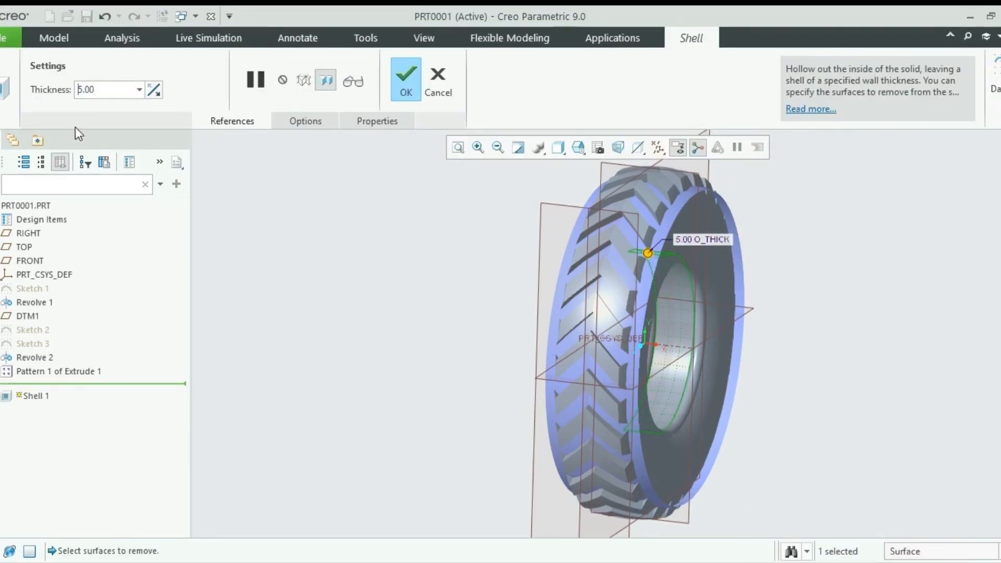
# Flip the shell's thickness direction and complete the feature
pyautogui.click(152, 91)
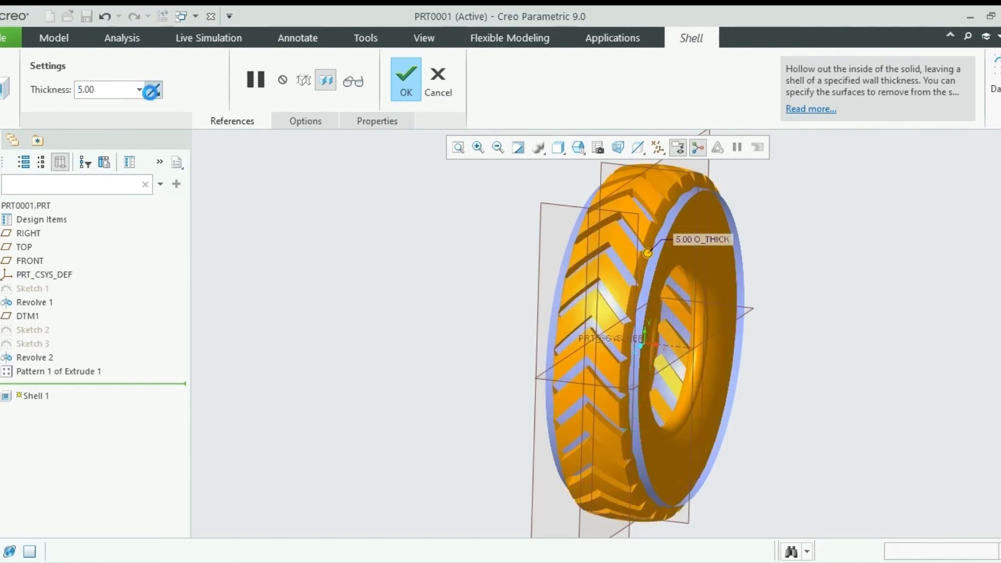
pyautogui.click(721, 211)
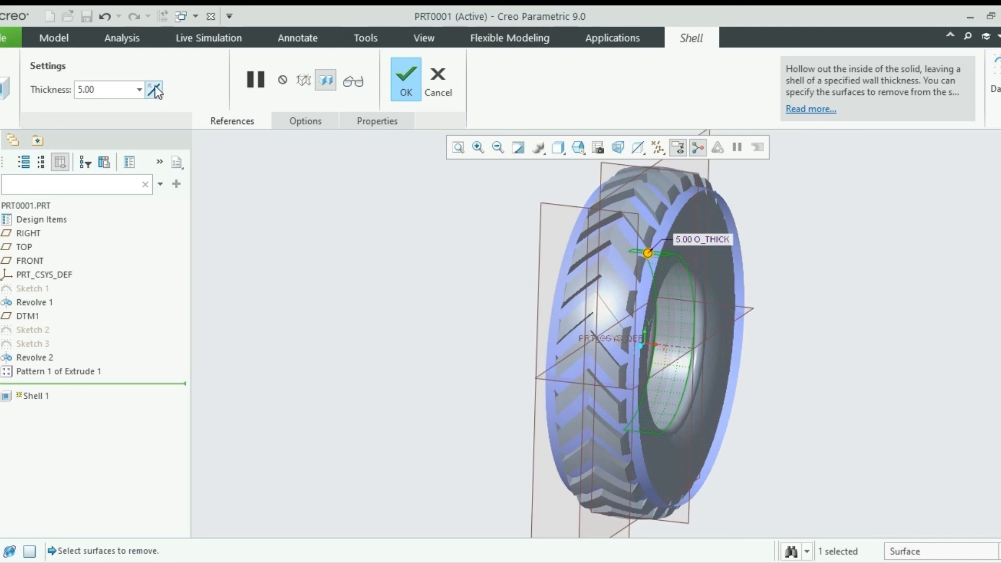
pyautogui.click(599, 290)
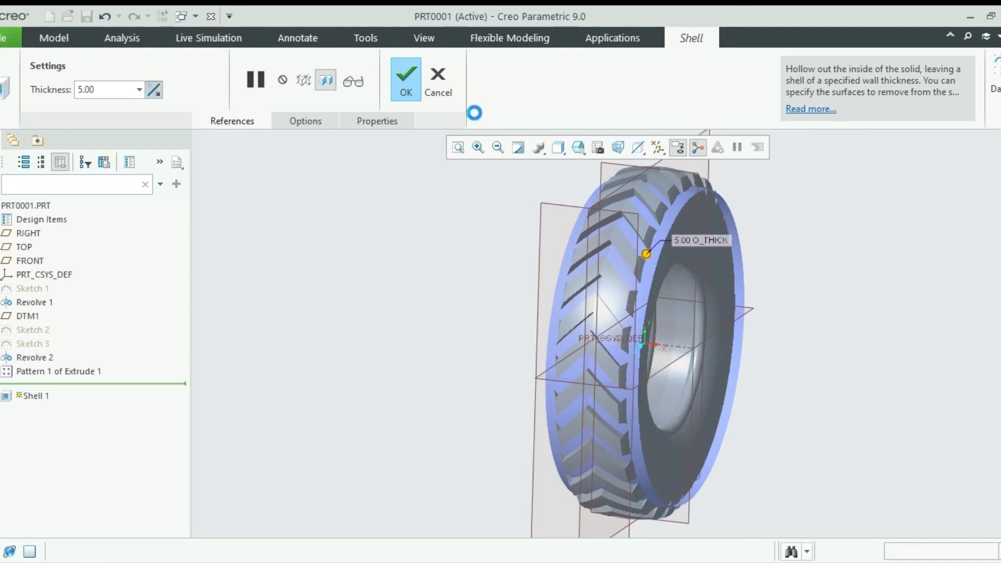
pyautogui.click(420, 96)
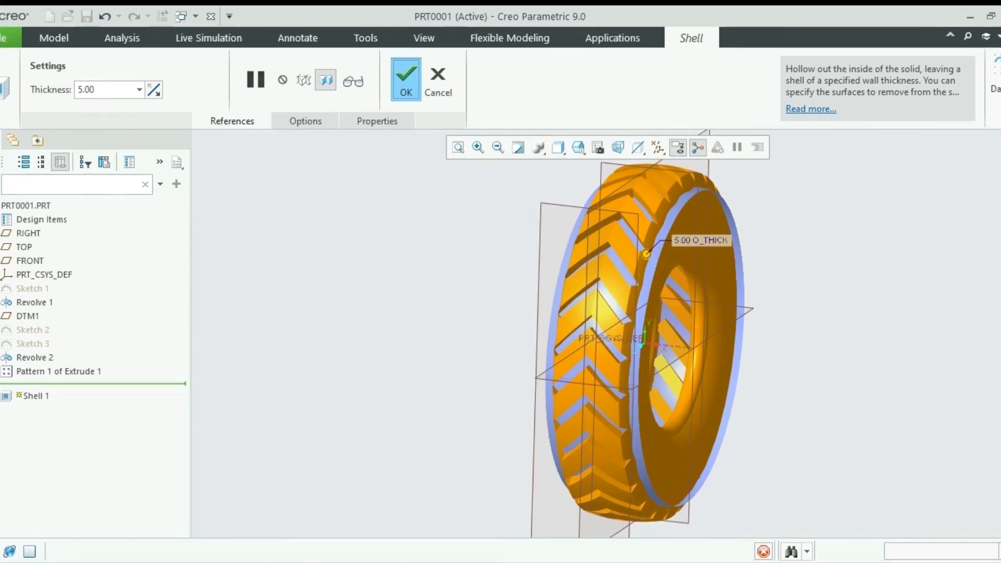
pyautogui.middleClick(548, 327)
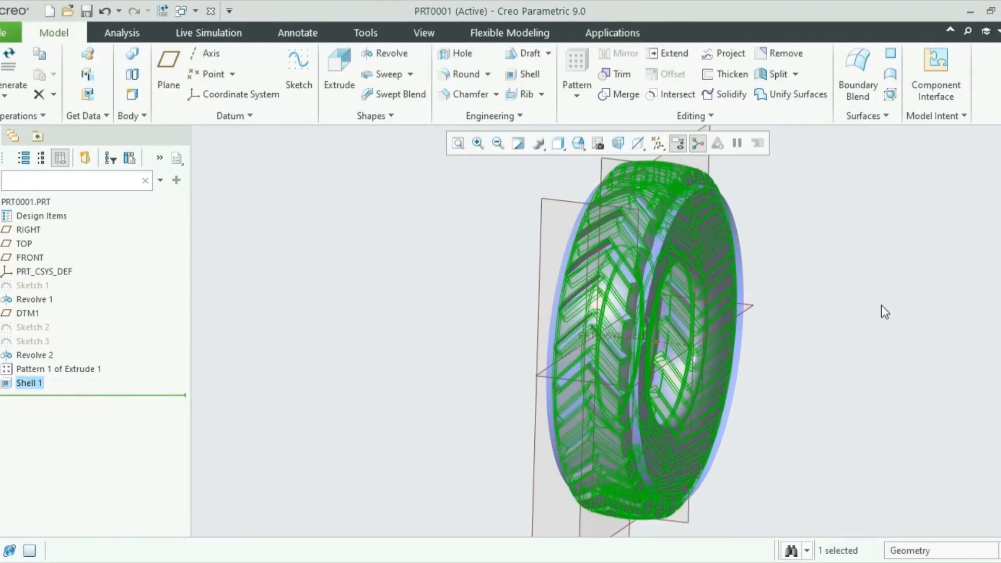
# Hide the datum planes and inspect the shelled tyre from several angles
pyautogui.scroll(-2, 866, 300)
pyautogui.scroll(4, 629, 330)
pyautogui.scroll(-3, 632, 329)
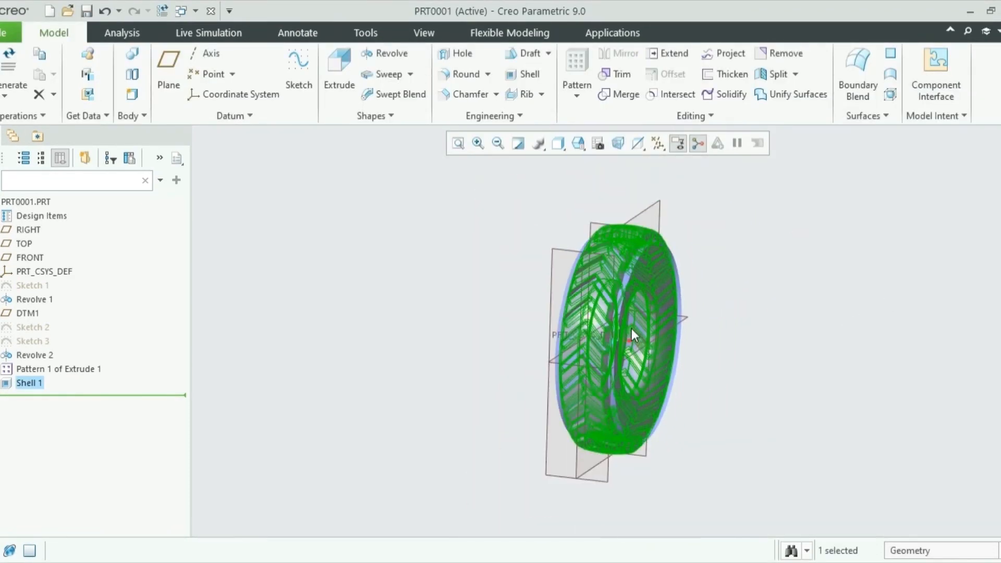
pyautogui.moveTo(634, 331); pyautogui.dragTo(697, 316, button='middle')
pyautogui.click(842, 326)
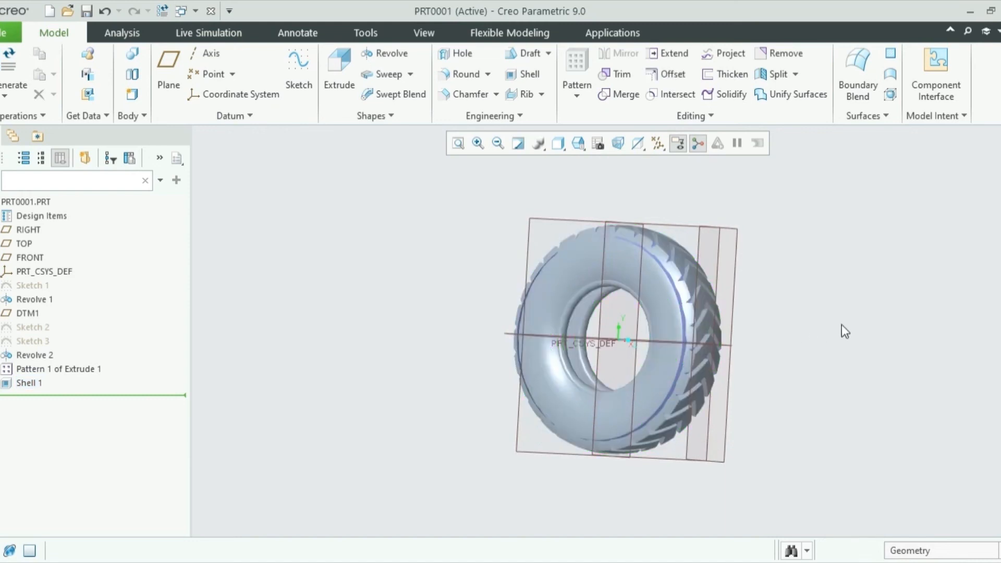
pyautogui.moveTo(561, 344)
pyautogui.mouseDown(button='middle')
pyautogui.moveTo(512, 342)
pyautogui.moveTo(537, 329)
pyautogui.moveTo(574, 331)
pyautogui.mouseUp(button='middle')
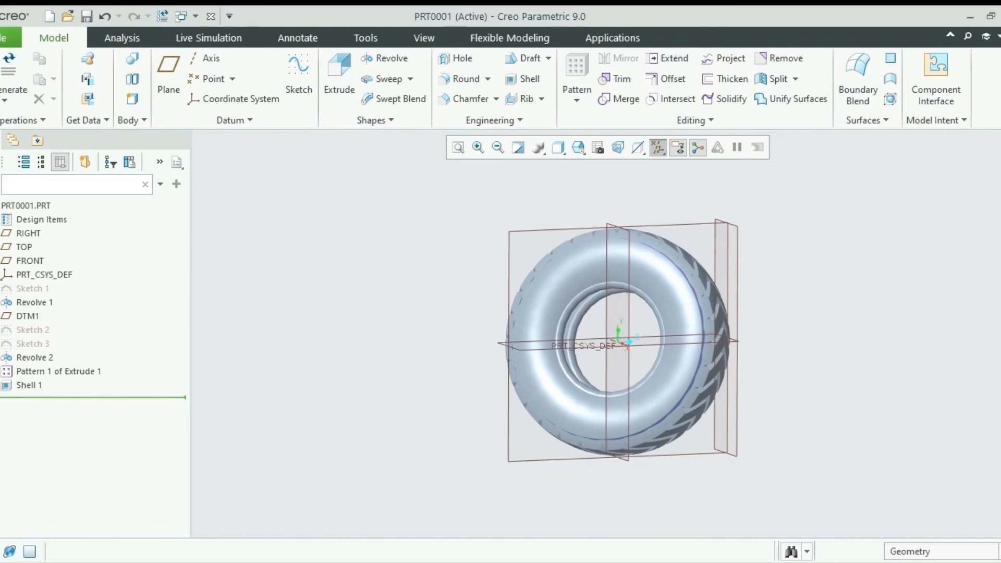
pyautogui.moveTo(787, 286); pyautogui.dragTo(601, 293, button='middle')
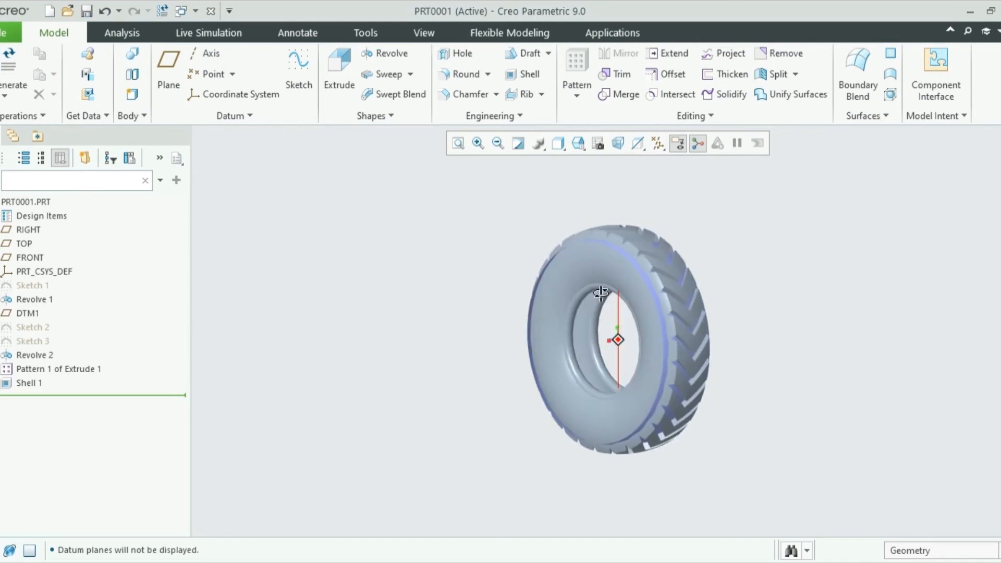
pyautogui.scroll(-5, 726, 293)
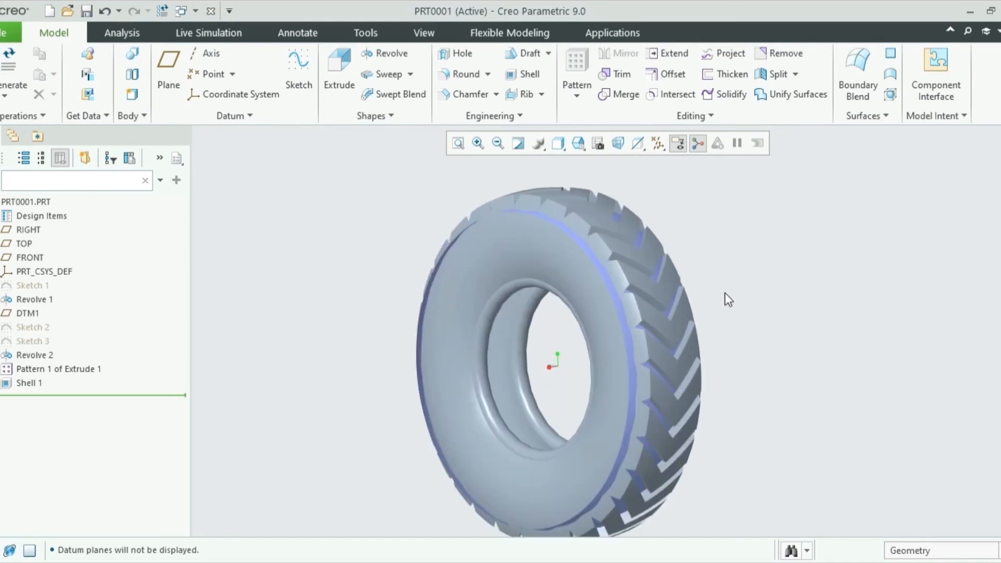
pyautogui.moveTo(681, 316)
pyautogui.mouseDown(button='middle')
pyautogui.moveTo(656, 313)
pyautogui.moveTo(678, 307)
pyautogui.mouseUp(button='middle')
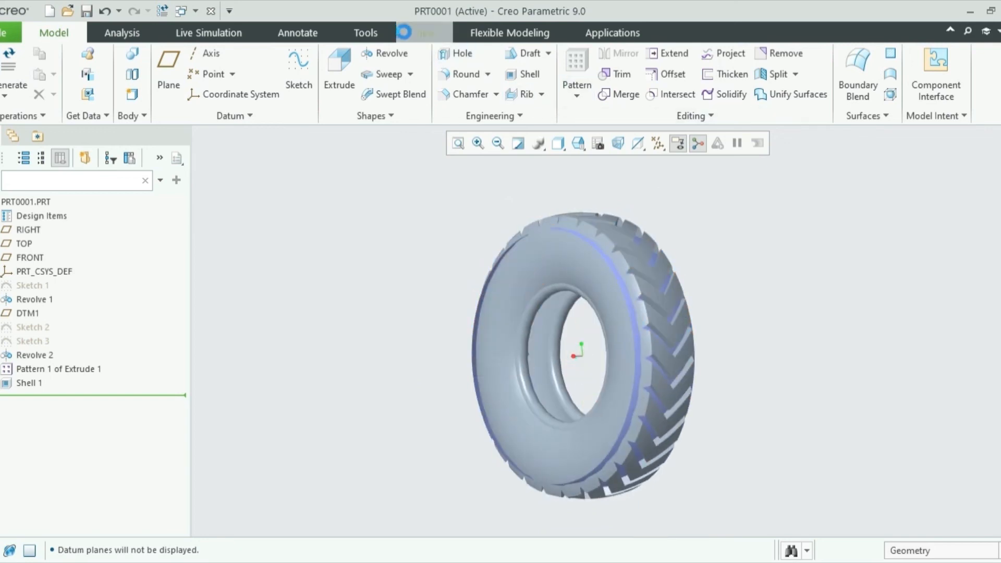
# Apply a dark reddish-brown appearance to the whole tyre
pyautogui.click(425, 32)
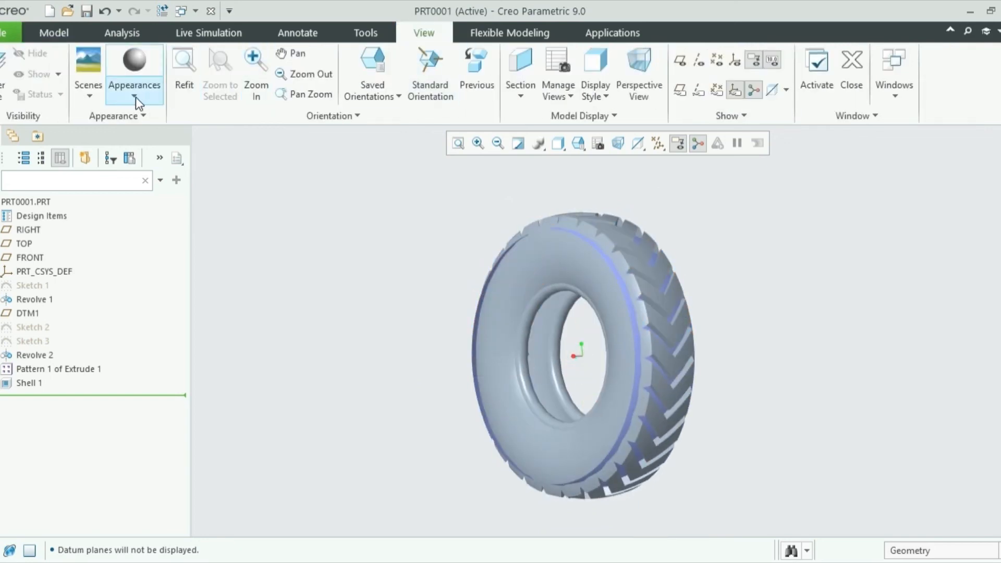
pyautogui.moveTo(422, 197); pyautogui.dragTo(751, 528)
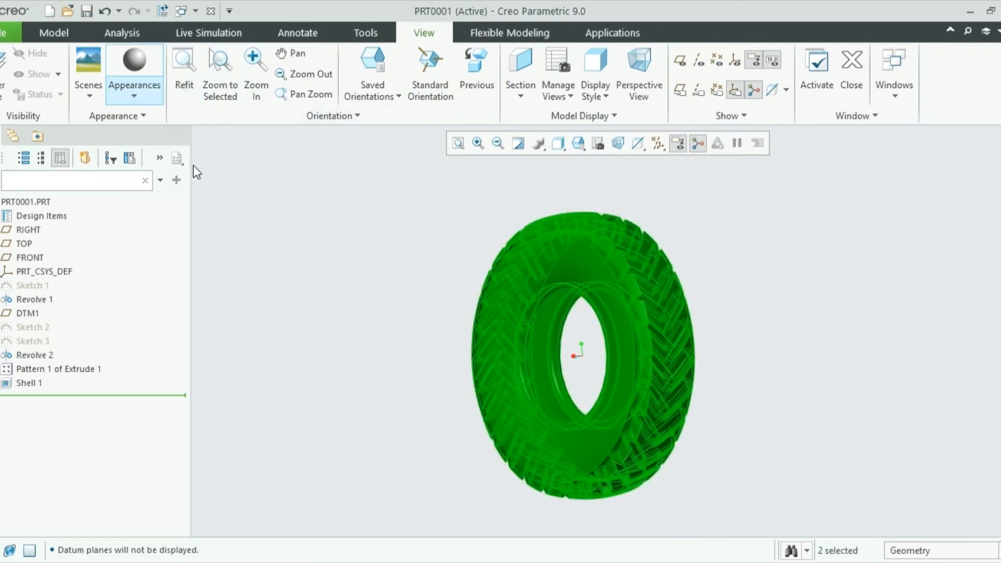
pyautogui.click(135, 96)
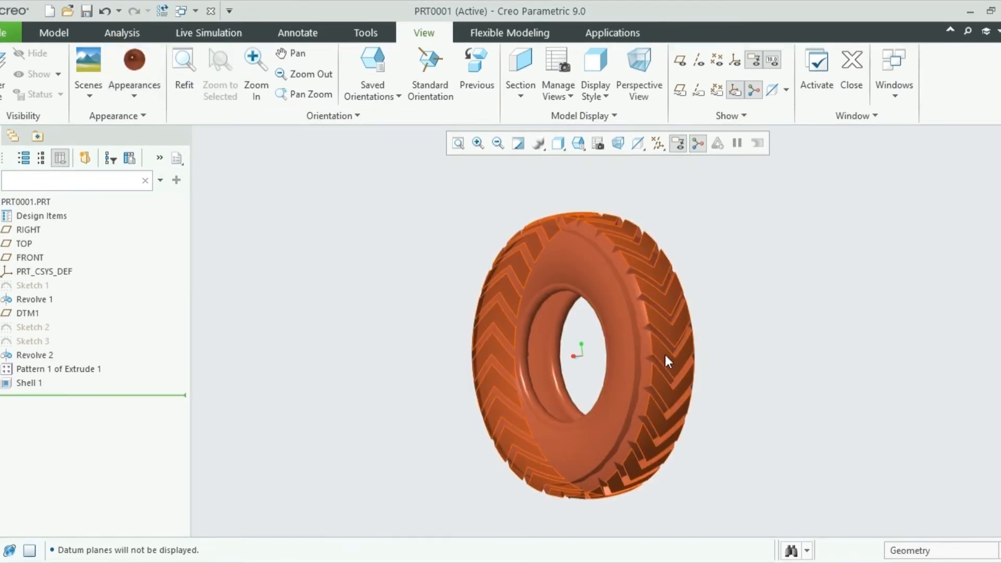
# Apply a bright red appearance to the whole tyre
pyautogui.moveTo(421, 180); pyautogui.dragTo(783, 523)
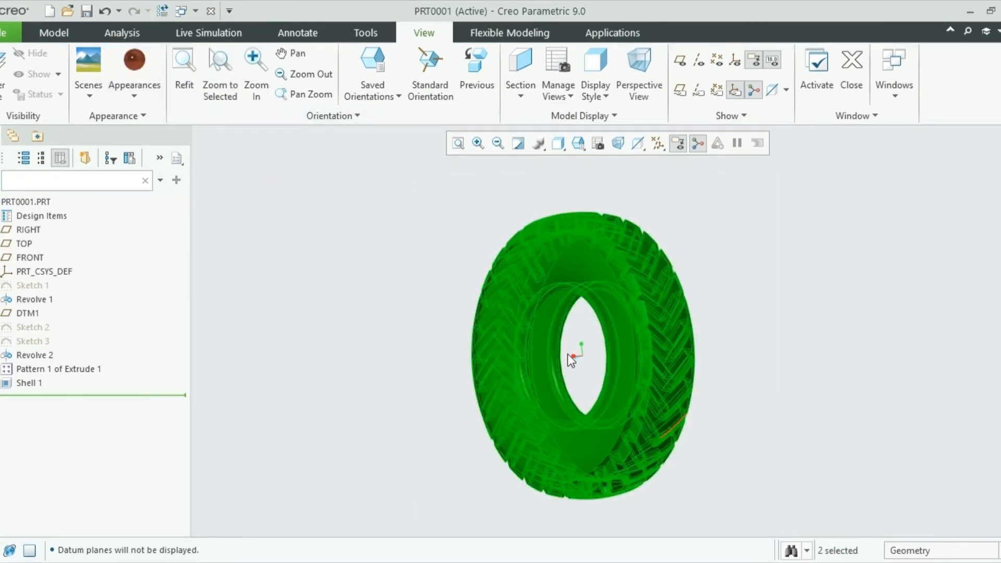
pyautogui.click(146, 99)
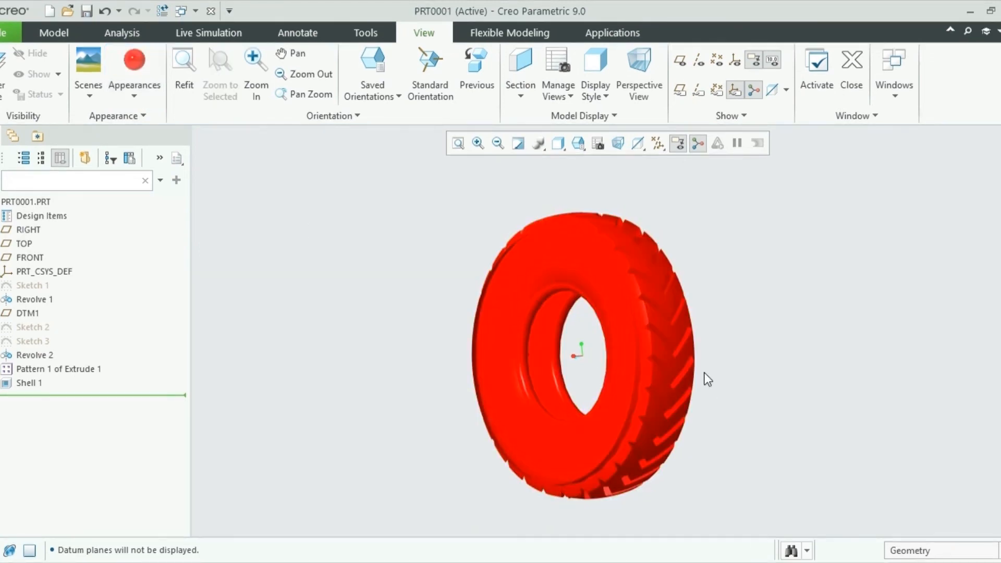
pyautogui.moveTo(705, 372)
pyautogui.mouseDown(button='middle')
pyautogui.moveTo(606, 376)
pyautogui.moveTo(717, 376)
pyautogui.mouseUp(button='middle')
pyautogui.moveTo(727, 373); pyautogui.dragTo(725, 386, button='middle')
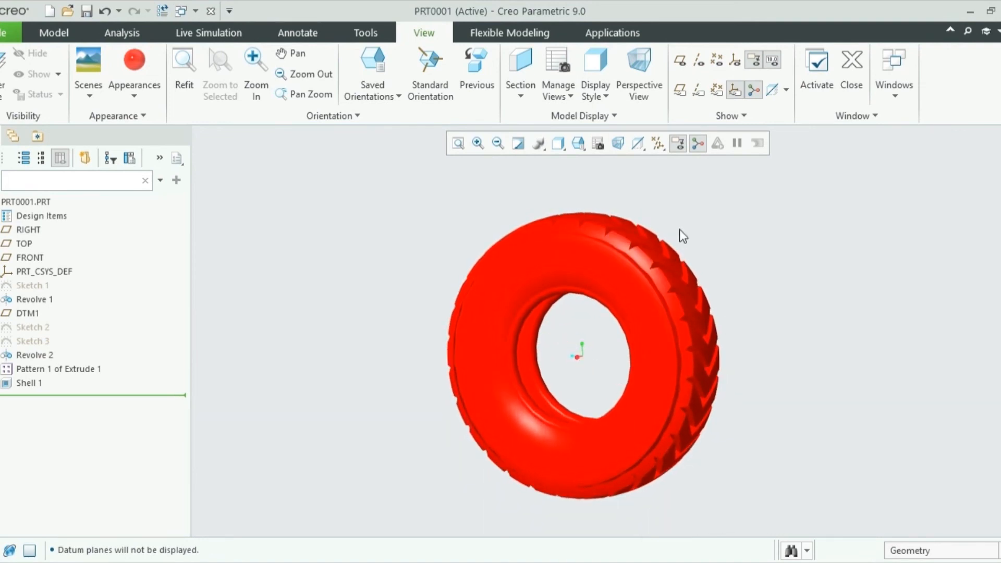
# Try the shaded-with-edges display style and set the tyre's display to shaded with reflections
pyautogui.click(564, 147)
pyautogui.click(591, 186)
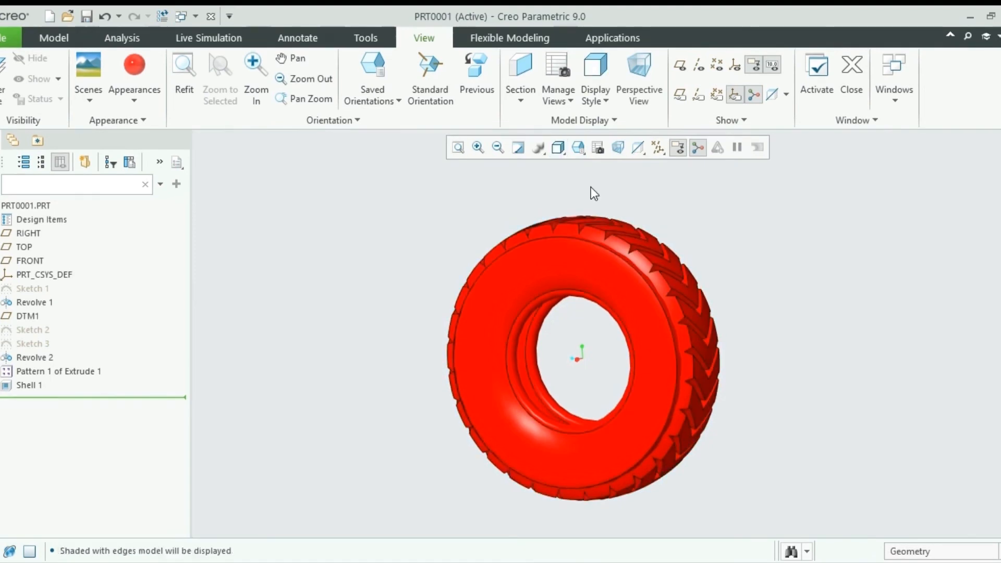
pyautogui.click(558, 144)
pyautogui.click(604, 178)
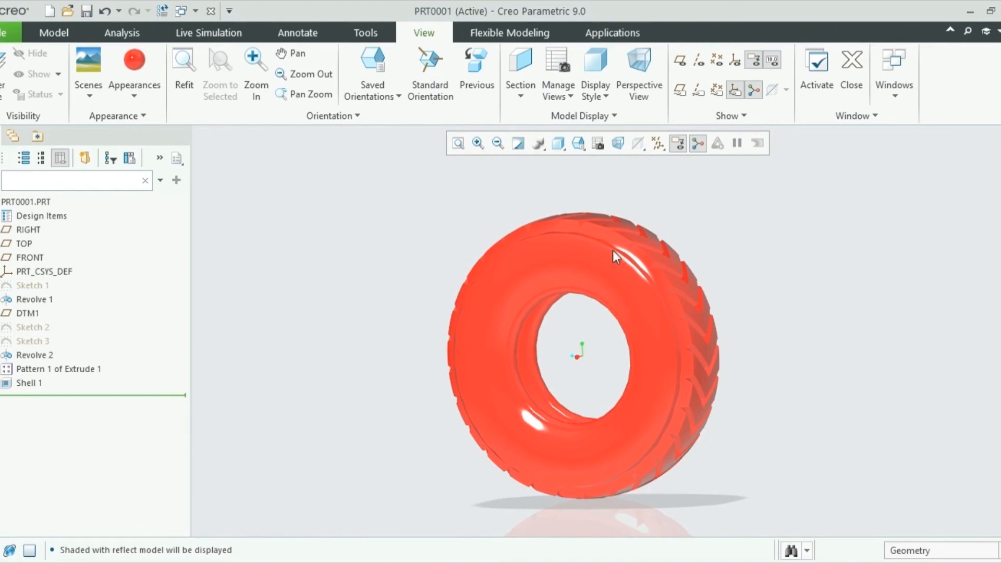
pyautogui.moveTo(678, 330)
pyautogui.mouseDown(button='middle')
pyautogui.moveTo(729, 417)
pyautogui.moveTo(631, 416)
pyautogui.moveTo(633, 434)
pyautogui.mouseUp(button='middle')
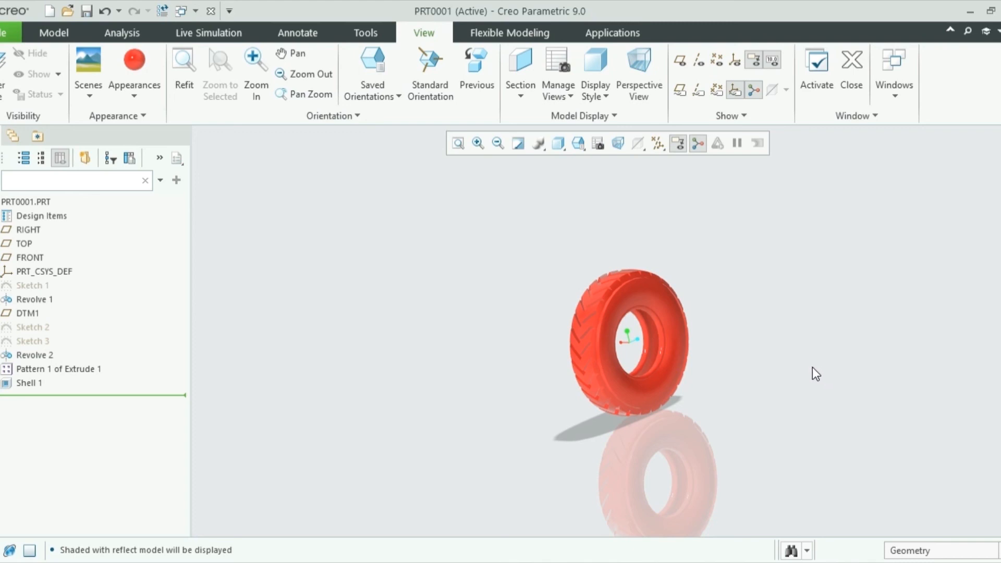
pyautogui.scroll(-3, 714, 396)
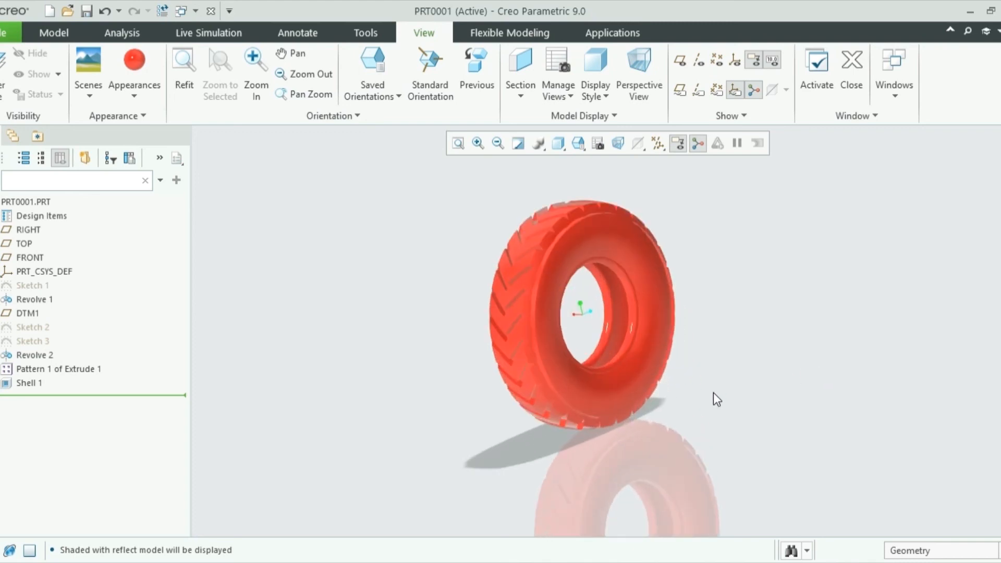
pyautogui.scroll(-2, 714, 393)
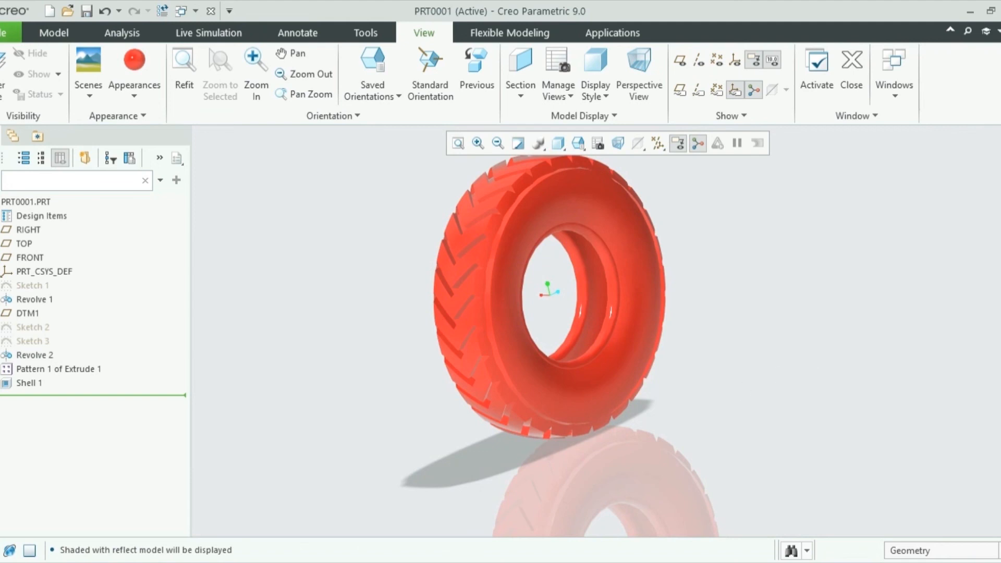